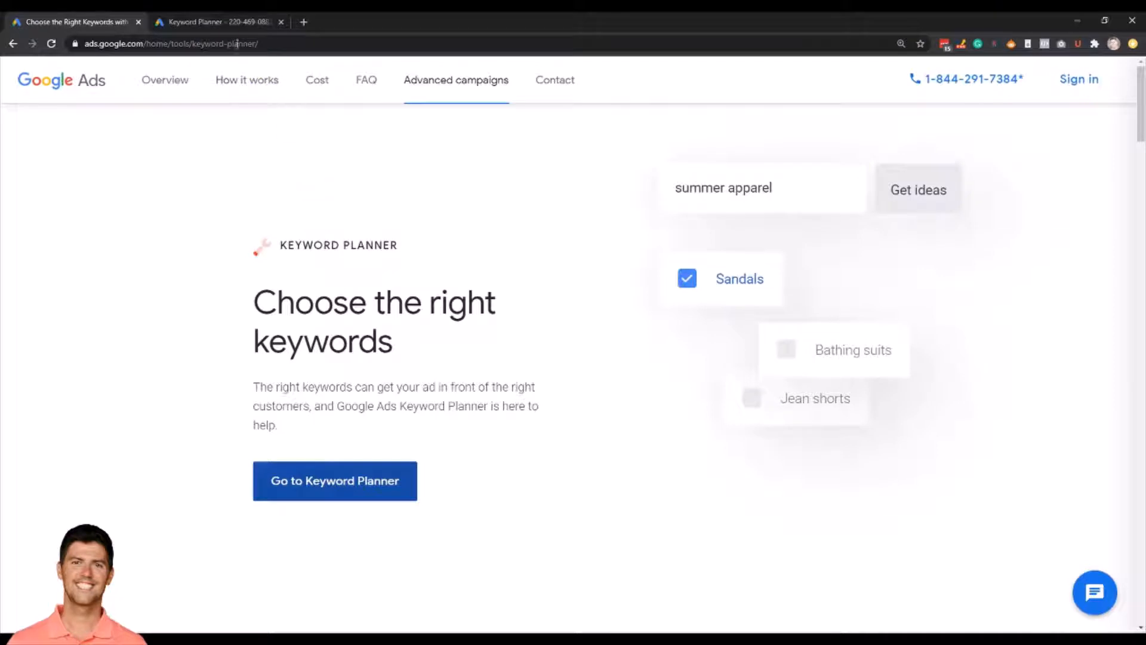
- Discover new keyword ideas for "dog anxiety" in Keyword Planner and close the Refine keywords pane
left_click(222, 25)
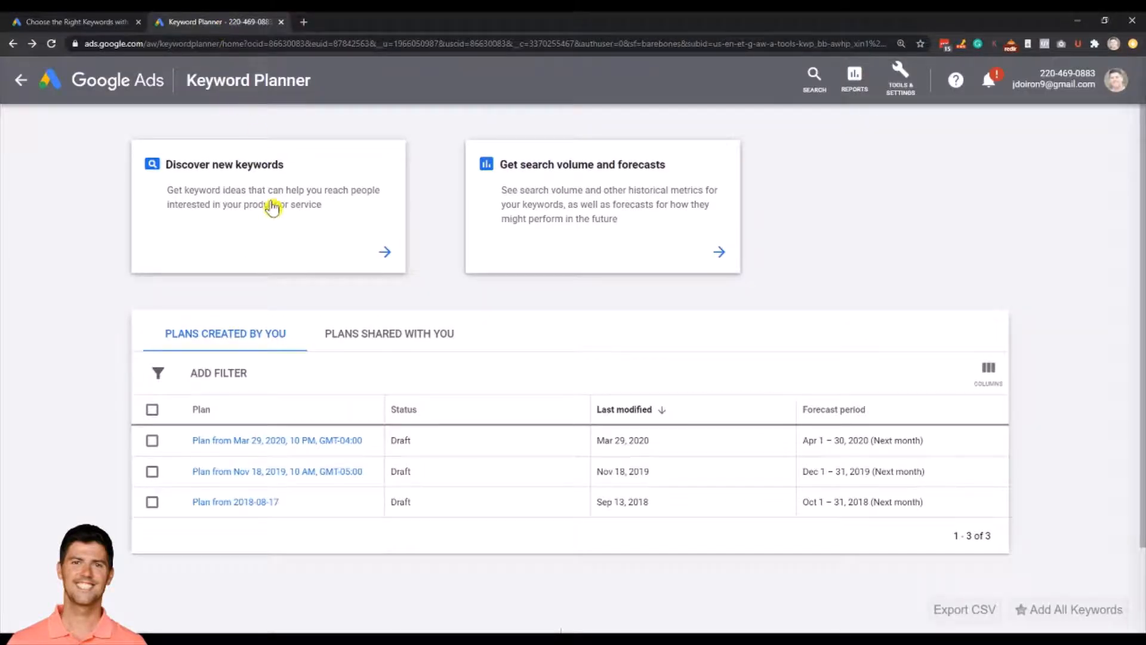
left_click(233, 171)
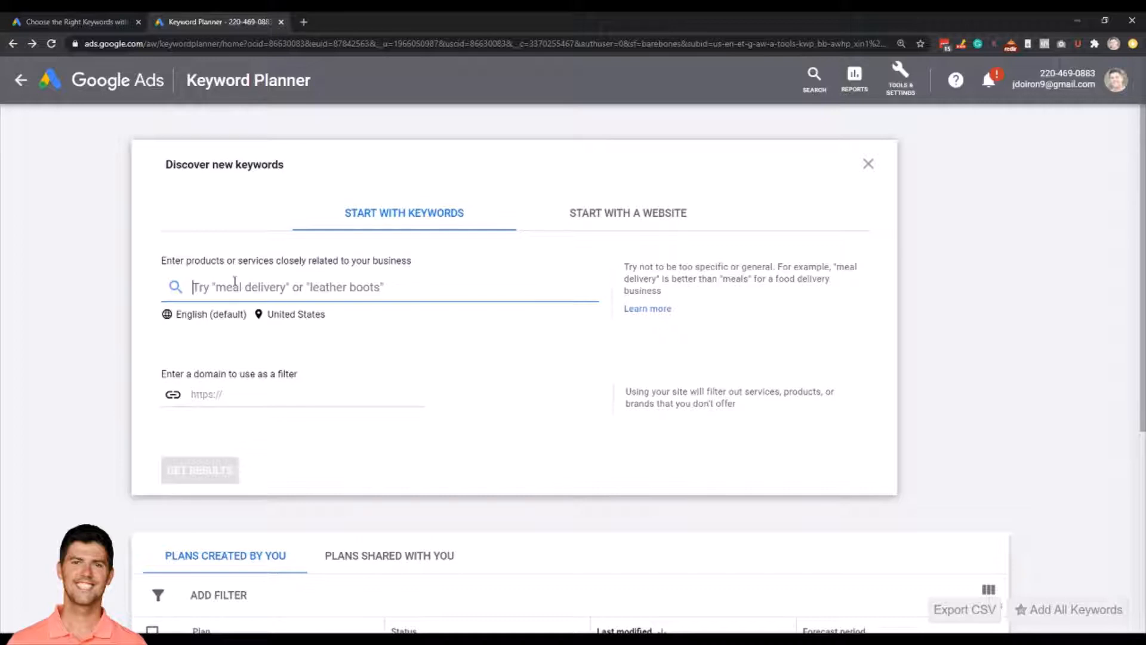
type("dog anxiety")
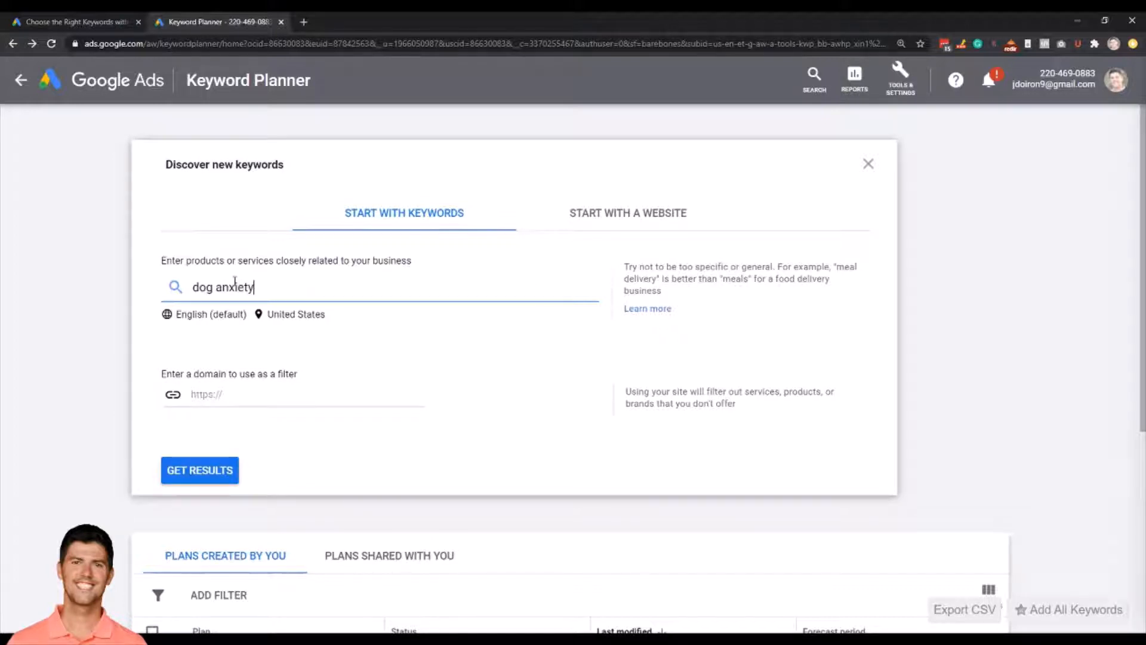
key("Return")
key("Return")
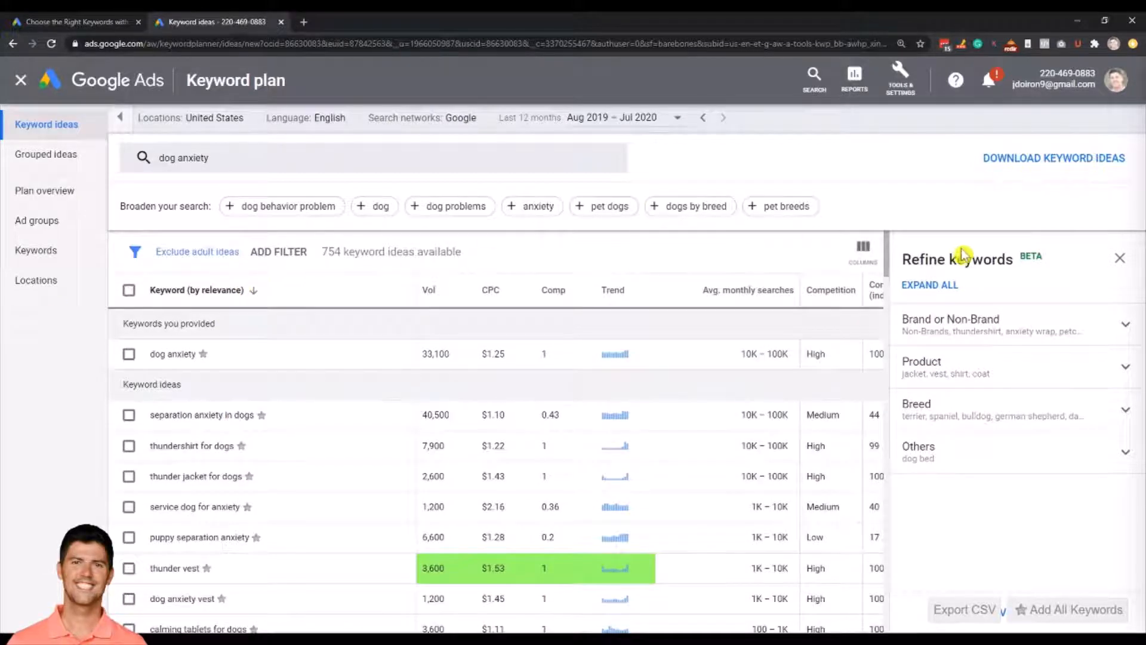
left_click(1120, 259)
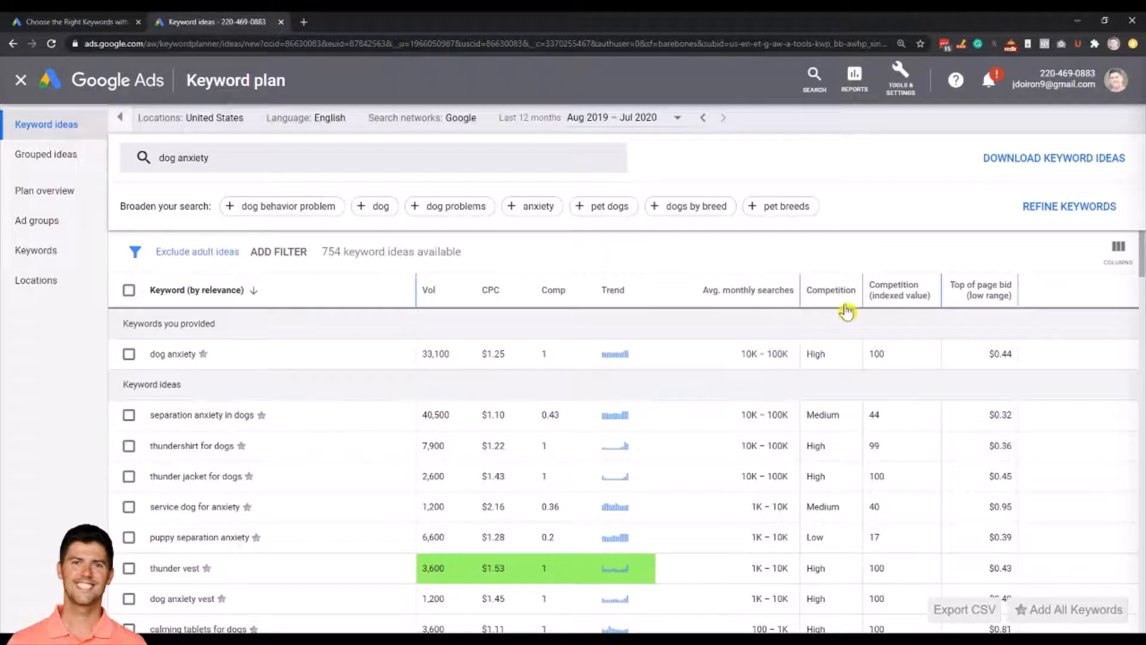
- Review which columns the saved SEO View column set includes, leaving the set unmodified
left_click(1116, 263)
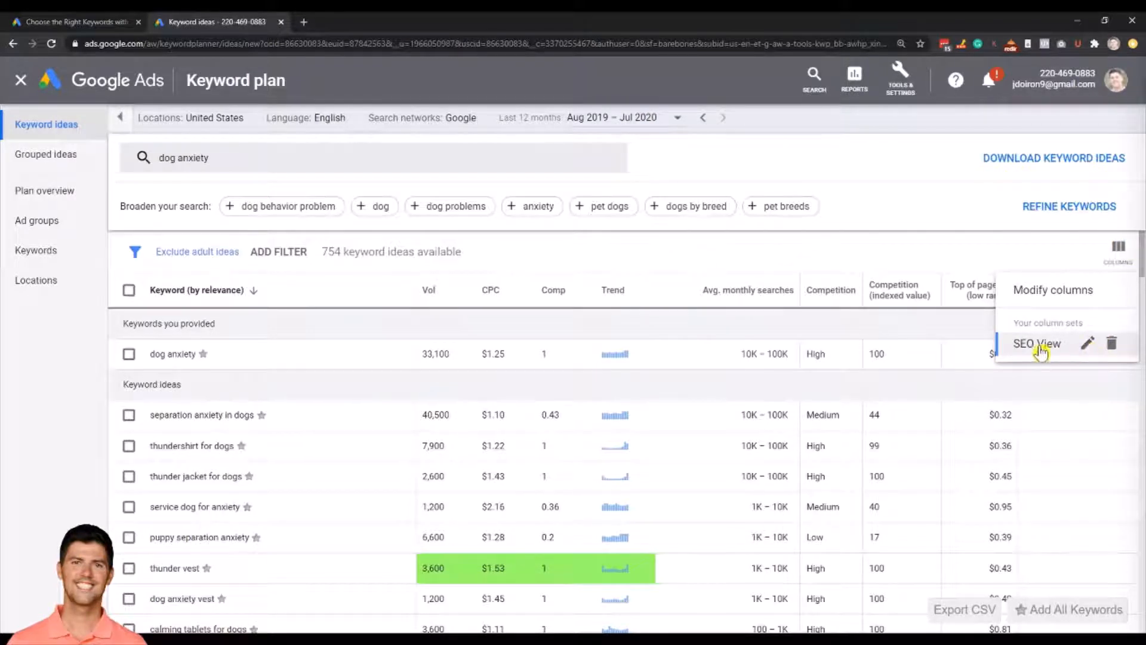
left_click(1091, 345)
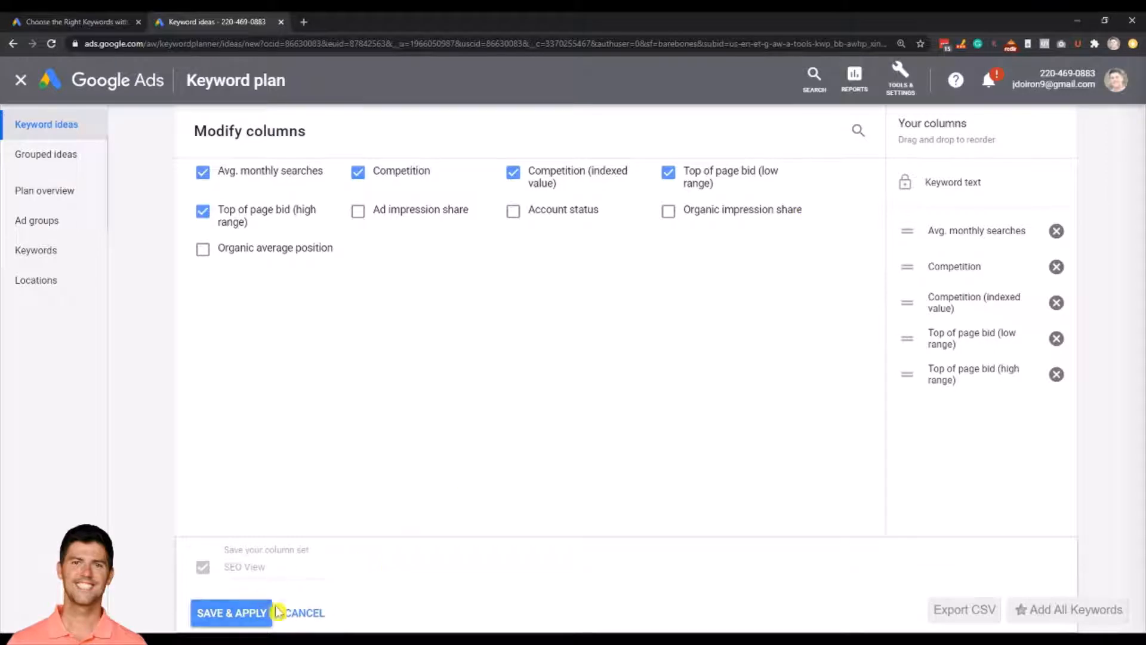
left_click(295, 615)
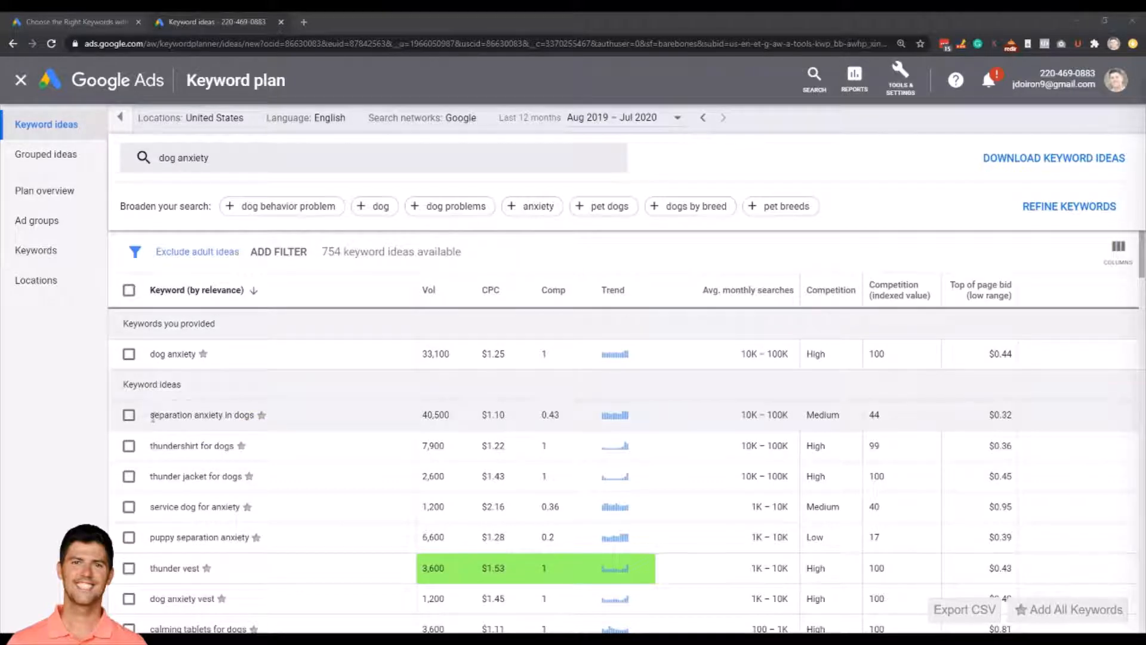
- Examine the dog anxiety keyword ideas along with their search volume, CPC, competition and trend
left_click(286, 513)
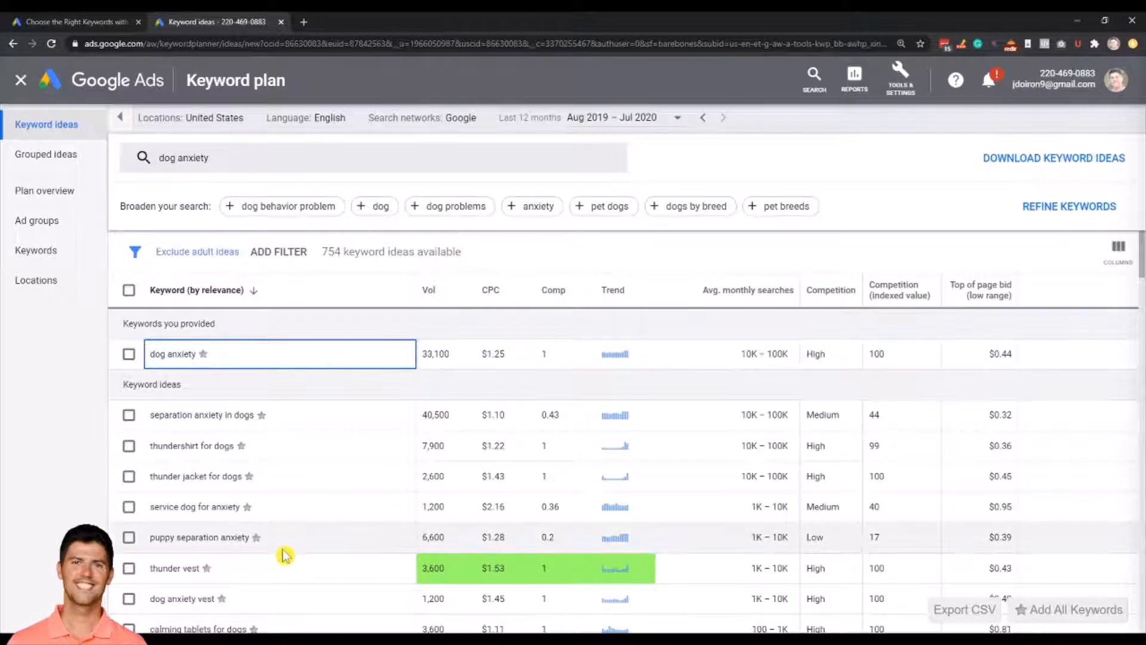
scroll(286, 549, "down", 1)
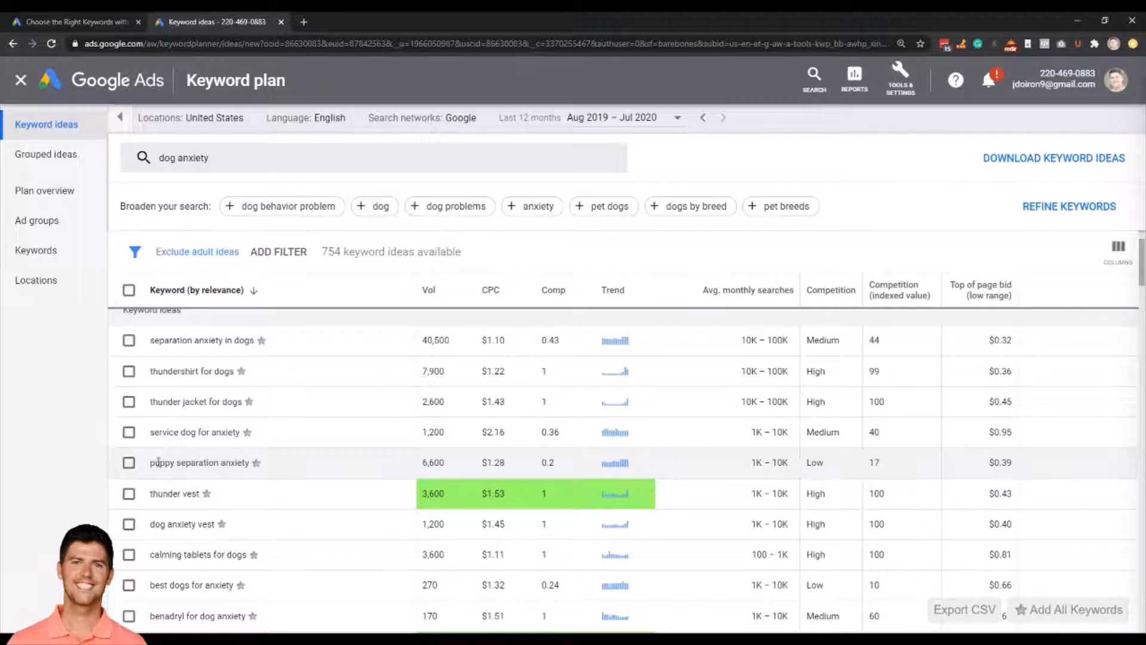
scroll(158, 462, "down", 2)
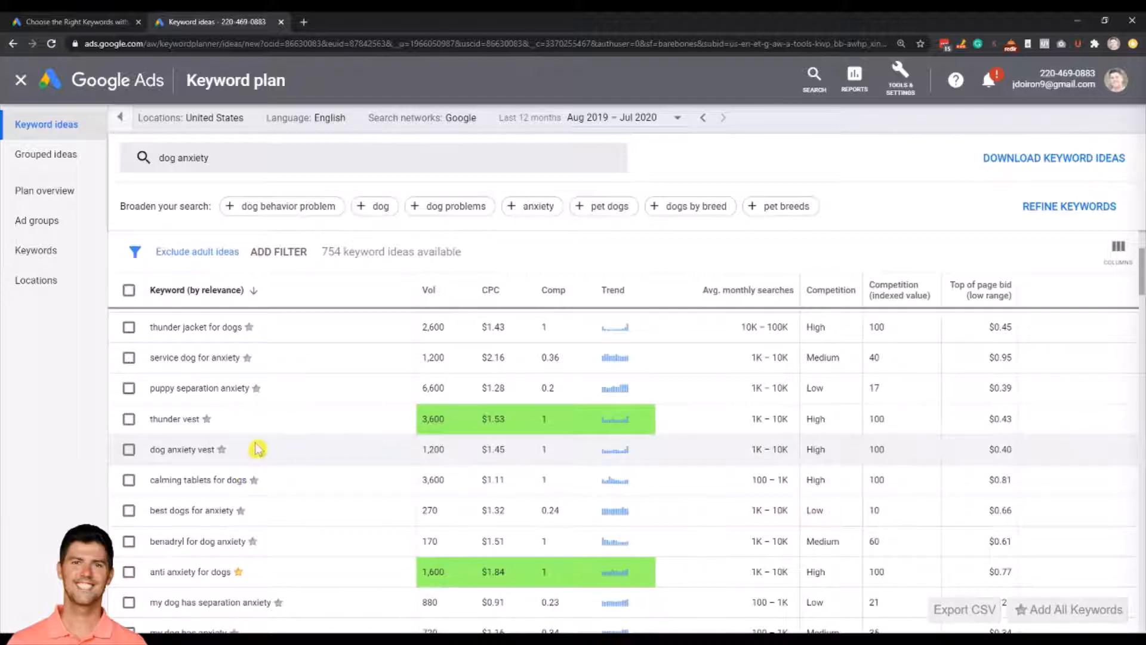
scroll(210, 493, "down", 1)
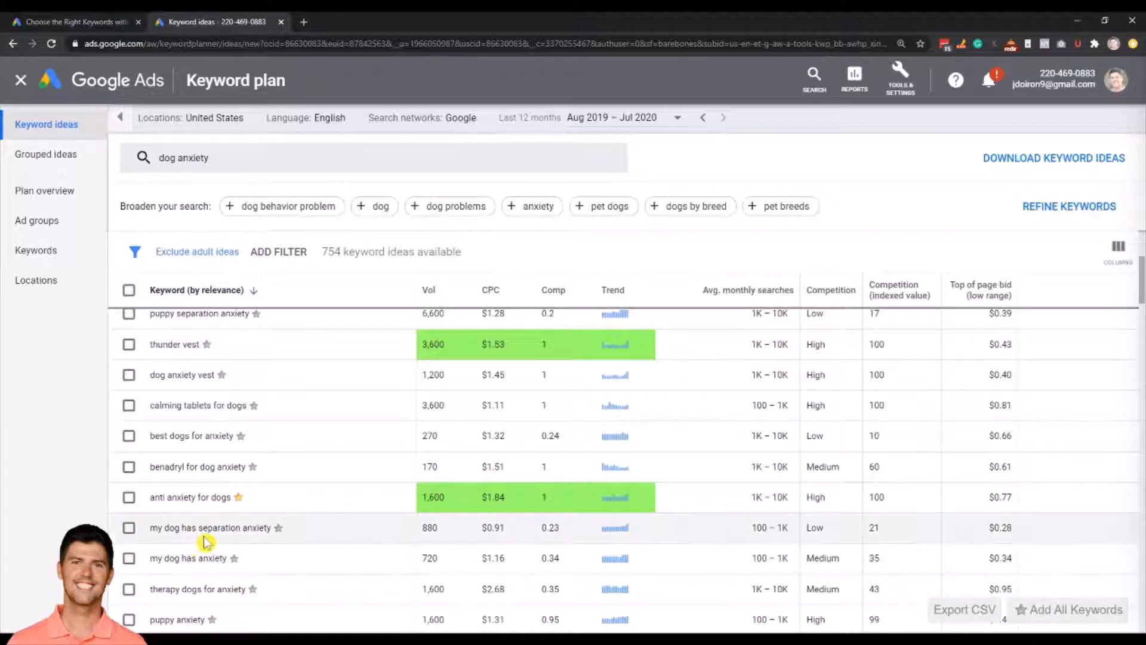
scroll(205, 541, "down", 1)
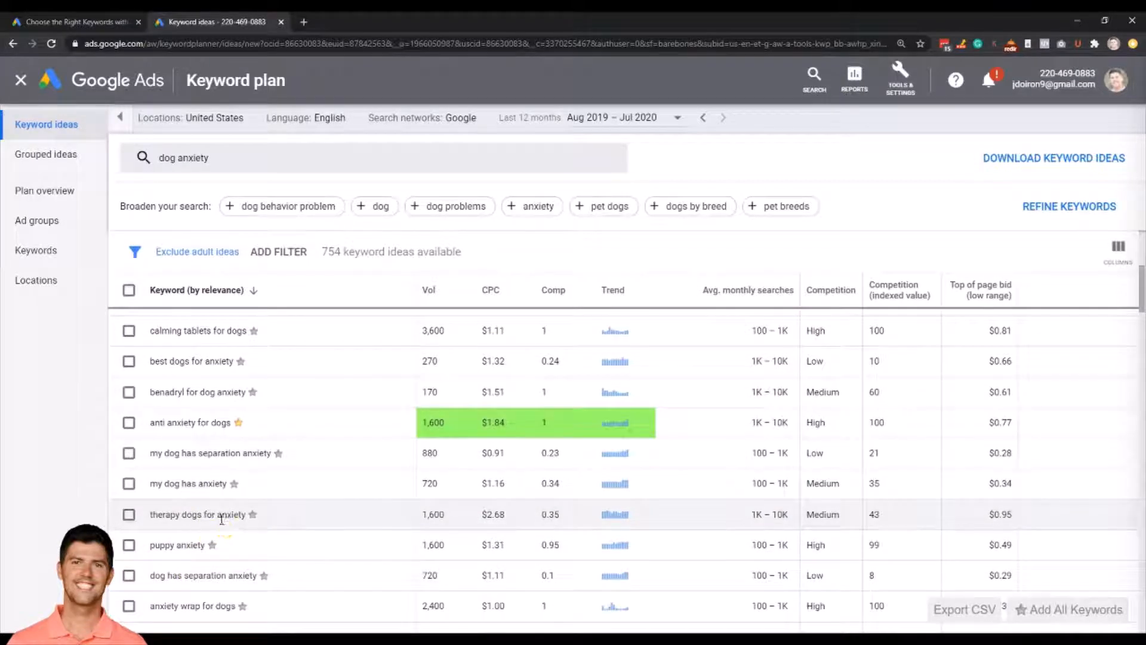
scroll(180, 543, "down", 1)
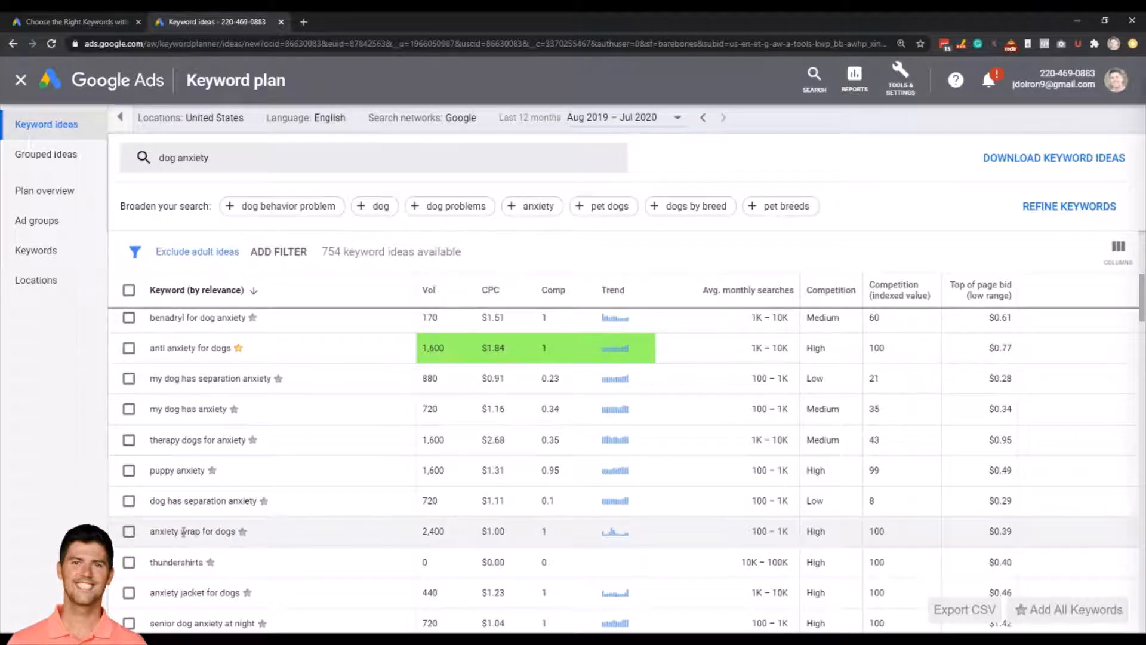
scroll(183, 531, "down", 1)
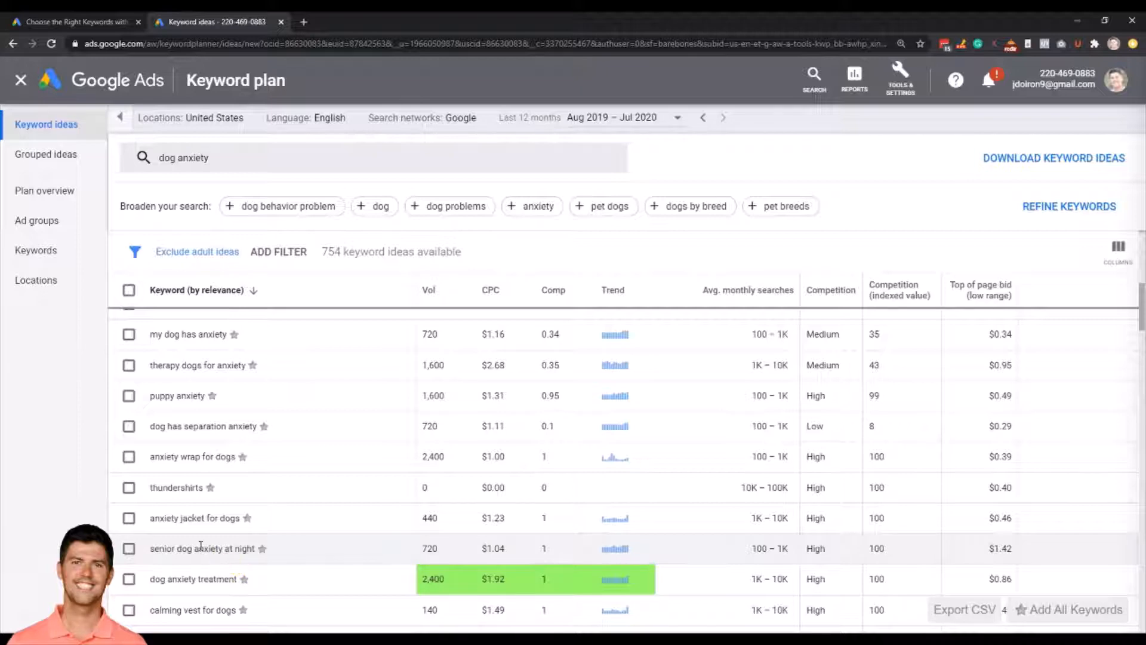
scroll(201, 544, "down", 1)
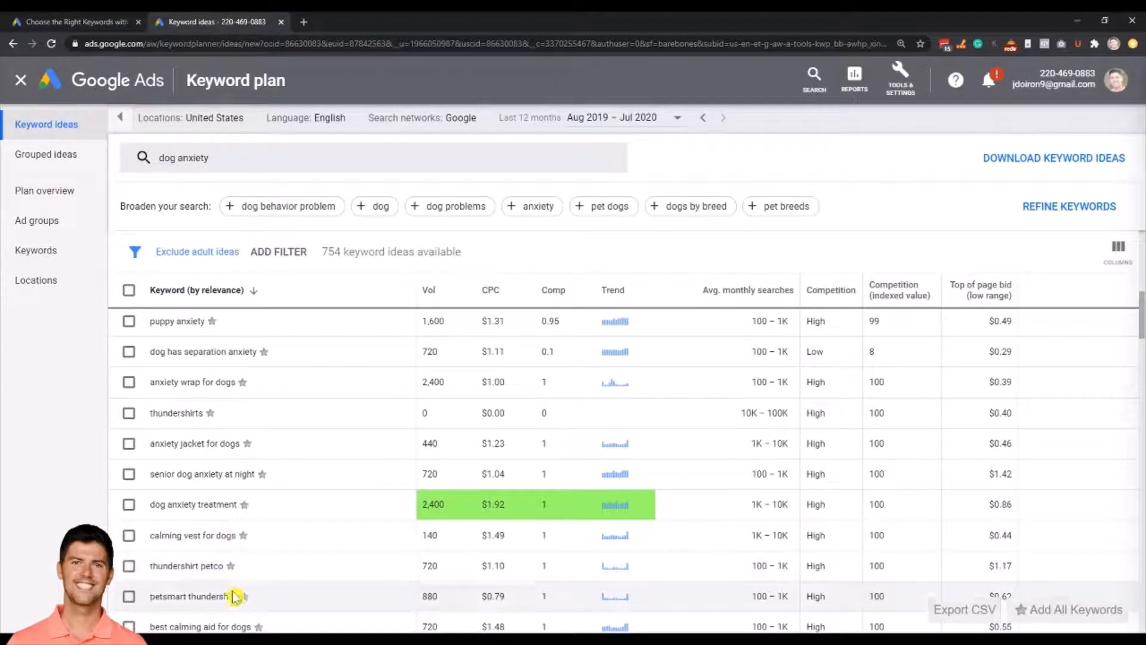
scroll(191, 597, "down", 1)
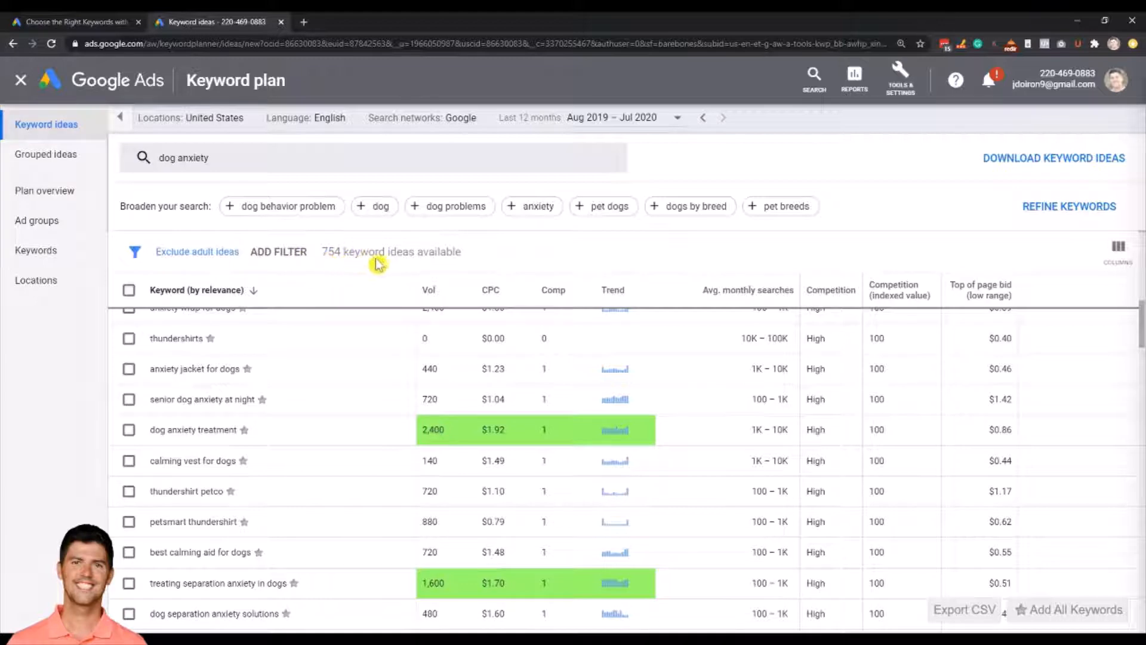
- Filter the keyword ideas to Low and Medium competition with a top of page bid (low range) of at least $0.40
left_click(277, 263)
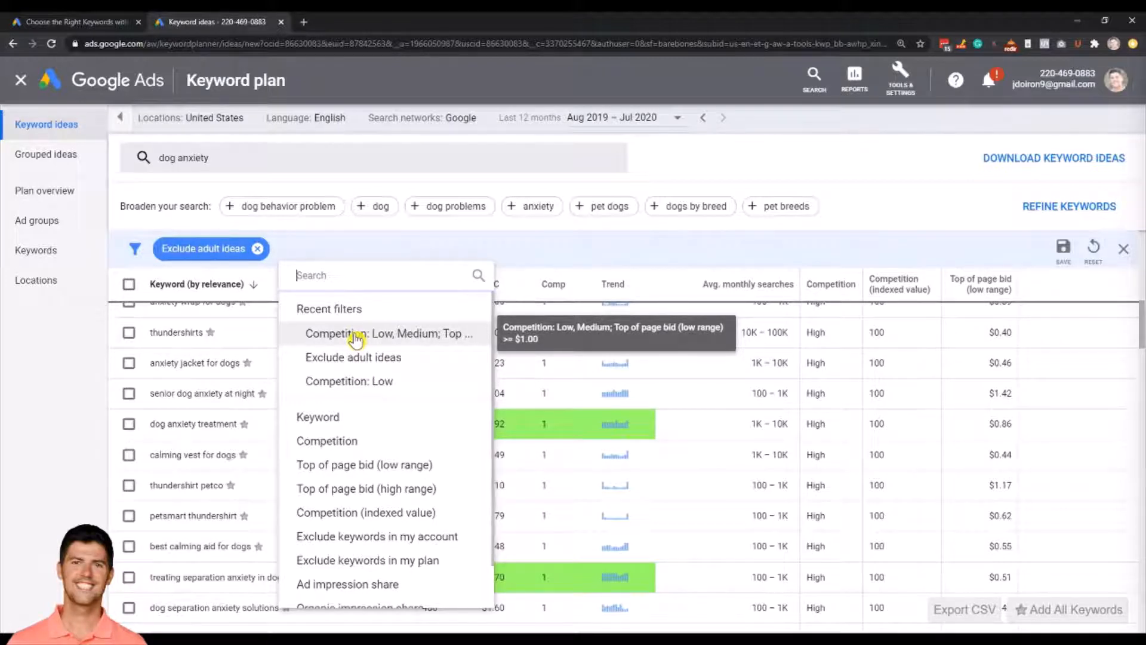
left_click(357, 336)
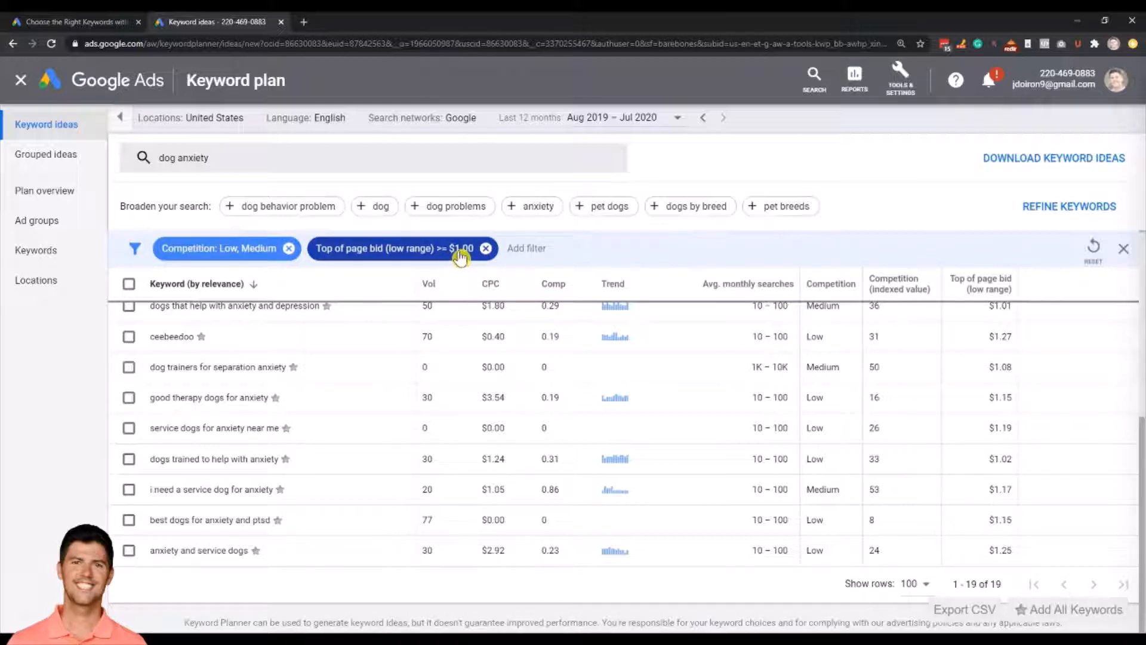
left_click(460, 258)
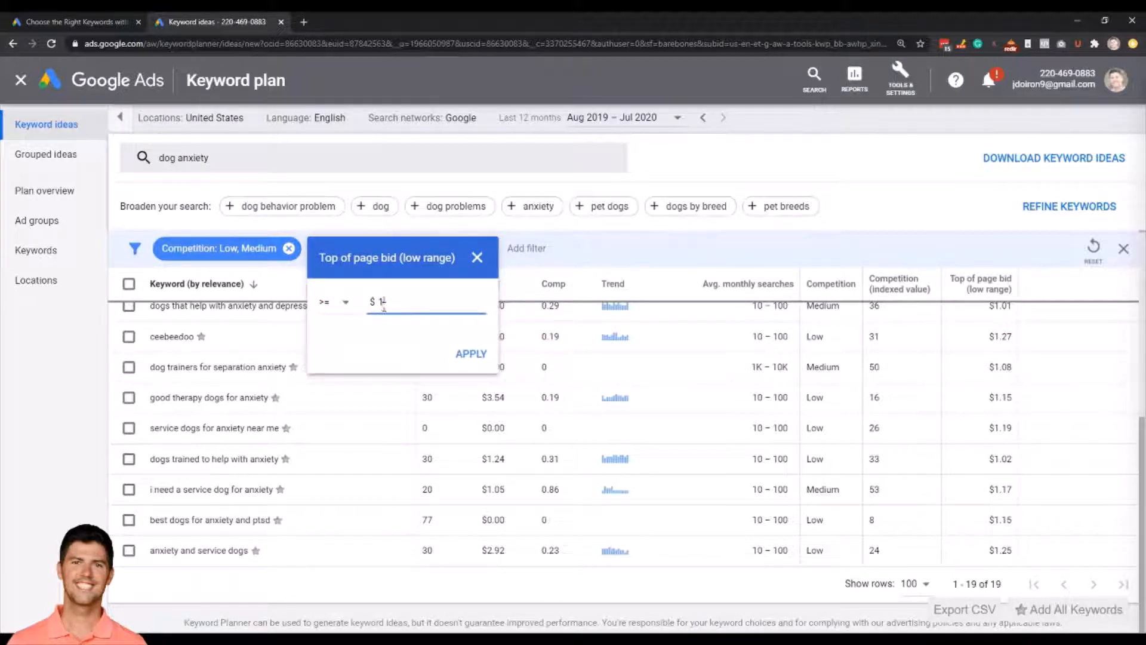
key("BackSpace")
type("4")
key("Return")
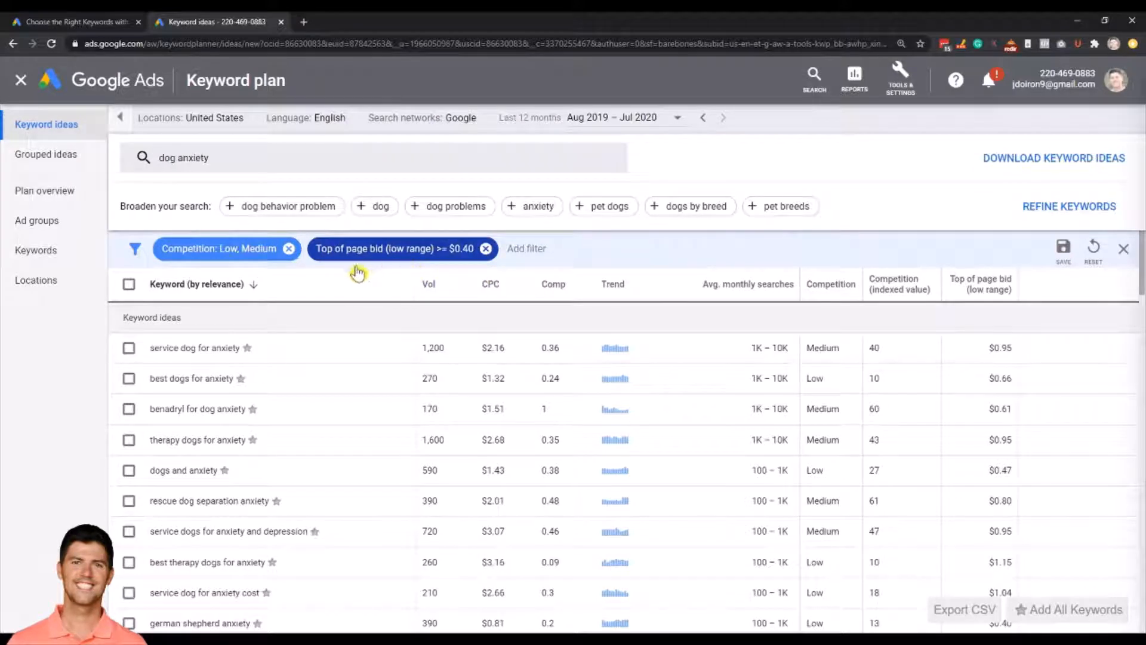
- Close the filter editor and export the filtered keyword ideas to a spreadsheet file opened in Excel
scroll(343, 395, "down", 4)
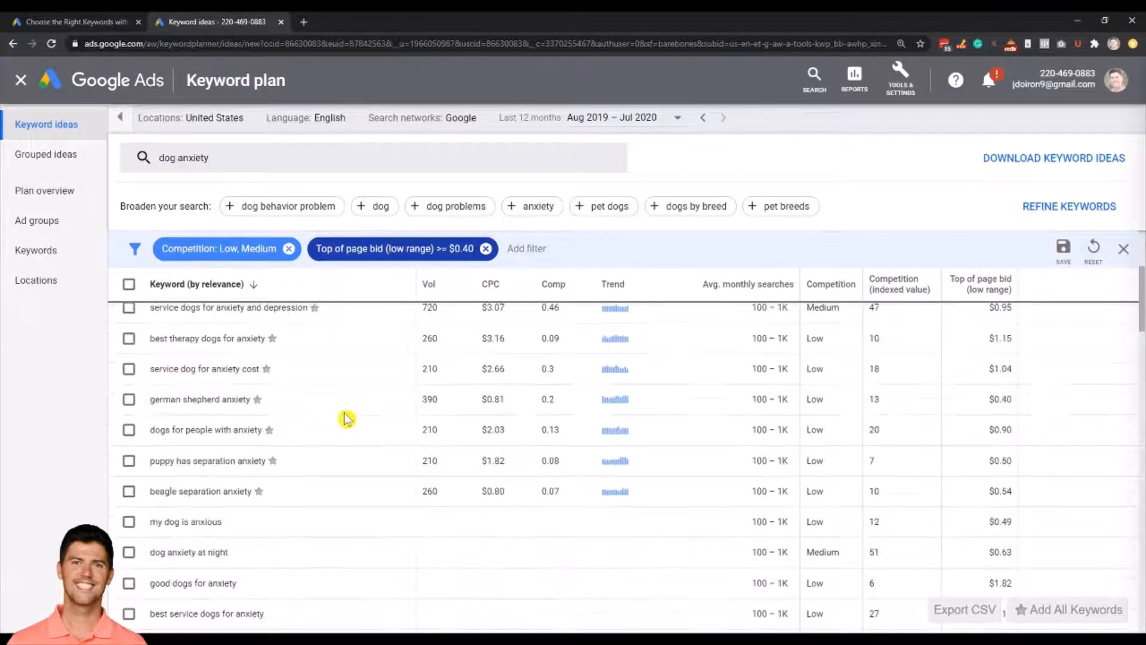
scroll(349, 427, "down", 4)
scroll(383, 472, "down", 5)
scroll(382, 460, "down", 15)
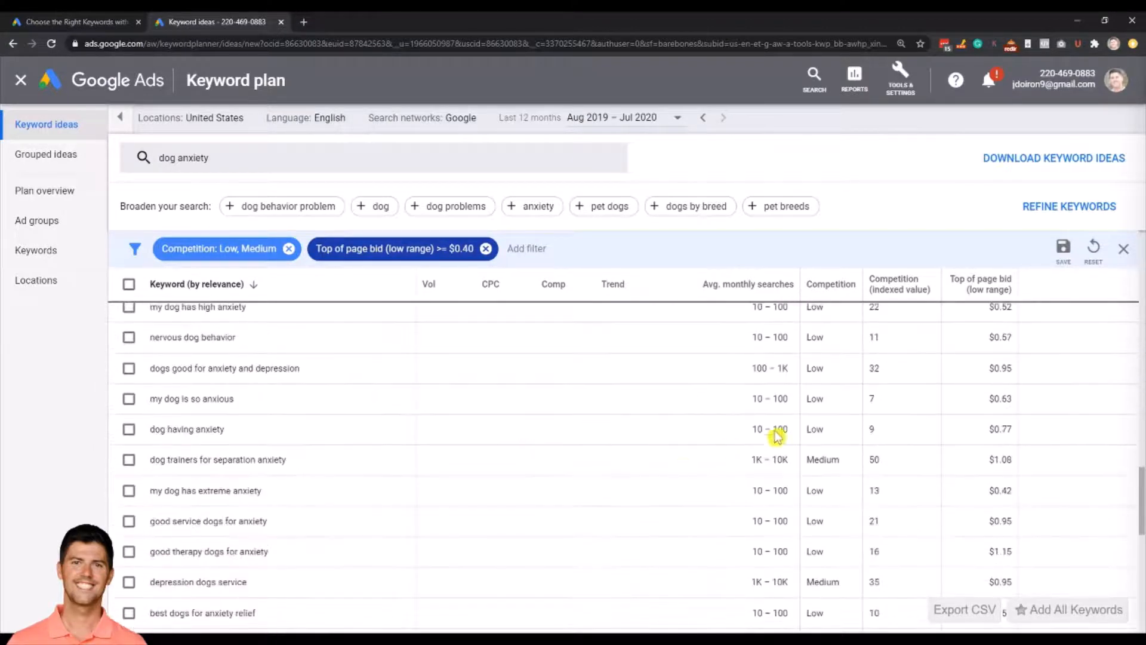
left_click_drag(1141, 503, 1141, 323)
left_click(1124, 248)
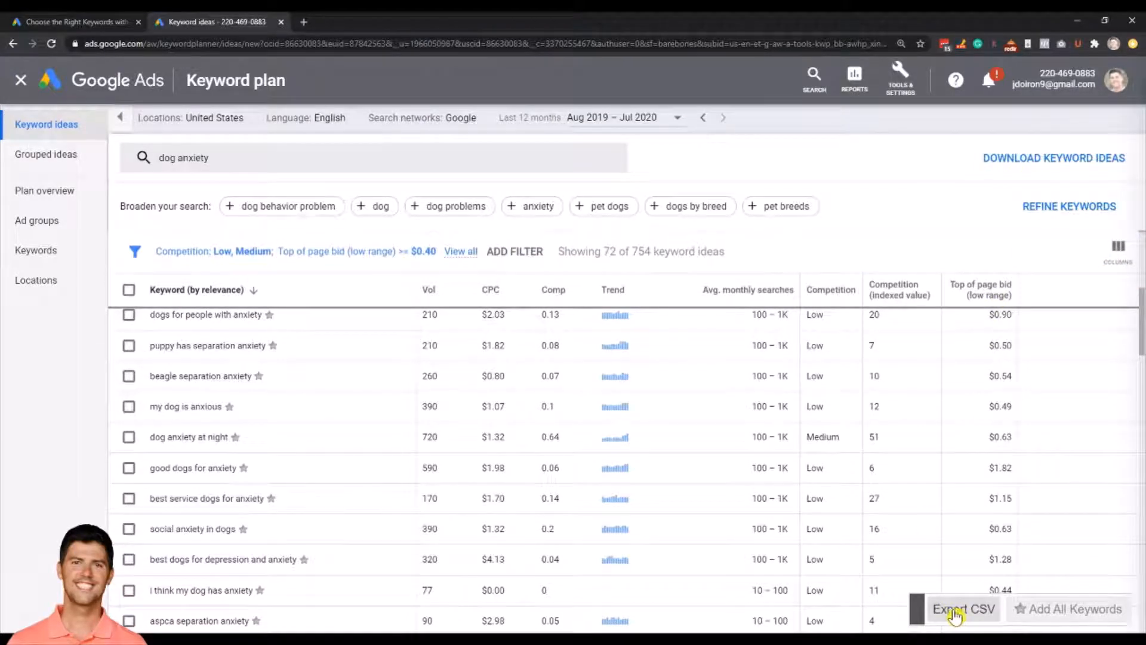
left_click(955, 611)
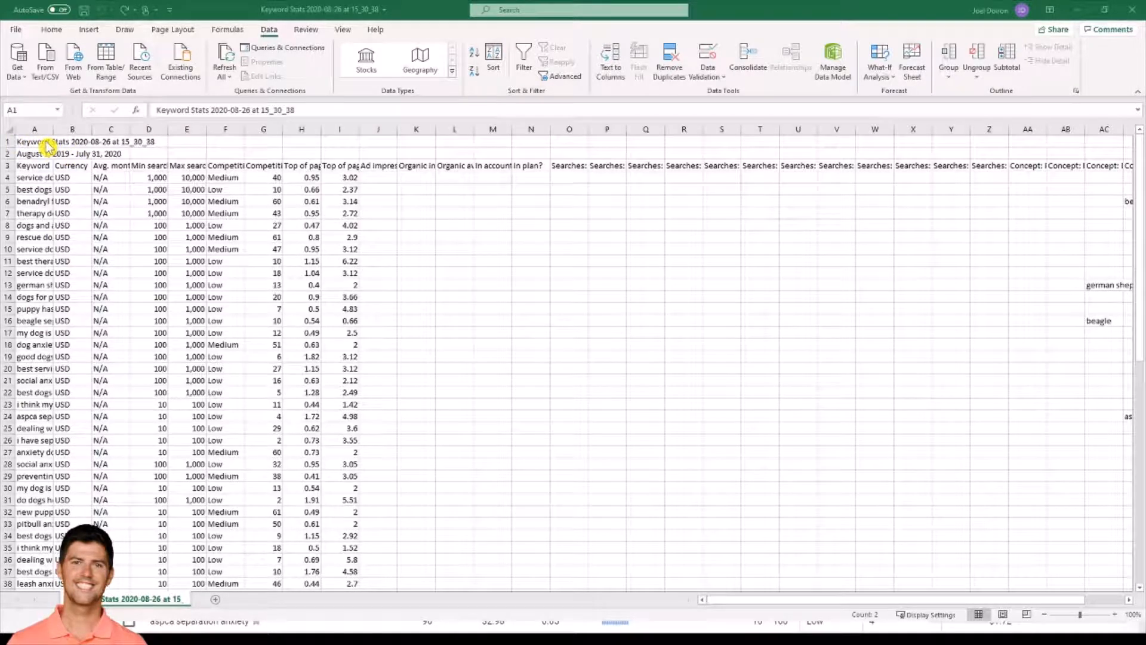
- Clear the report title and date range in cells A1:A2 and delete the Avg. monthly searches column
left_click_drag(44, 142, 47, 153)
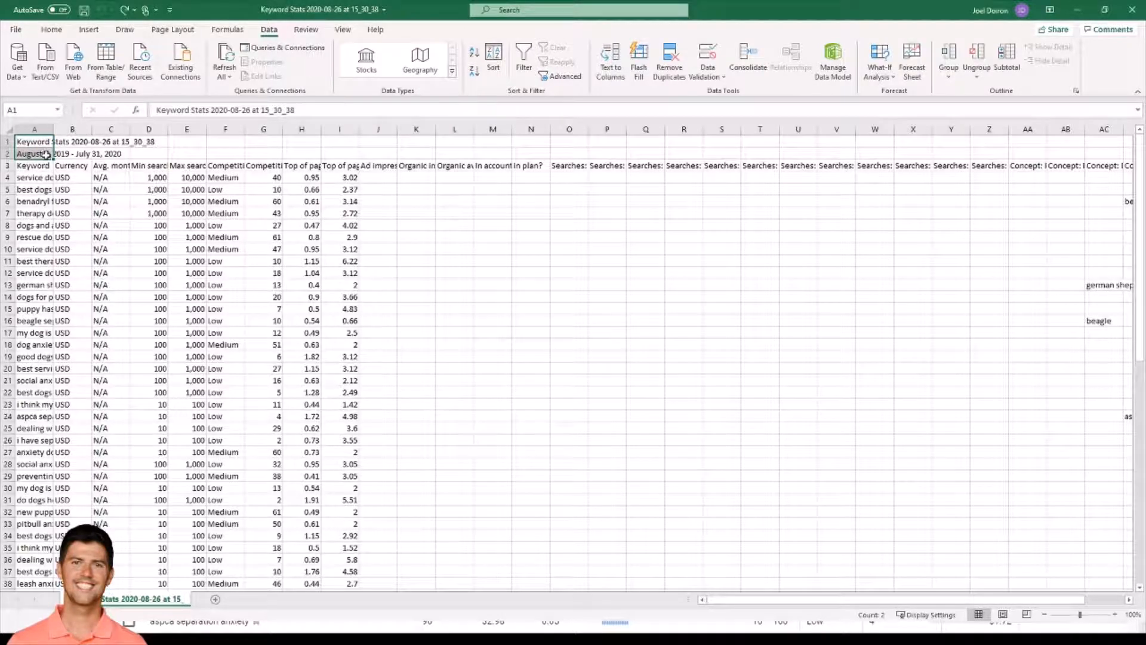
key("Delete")
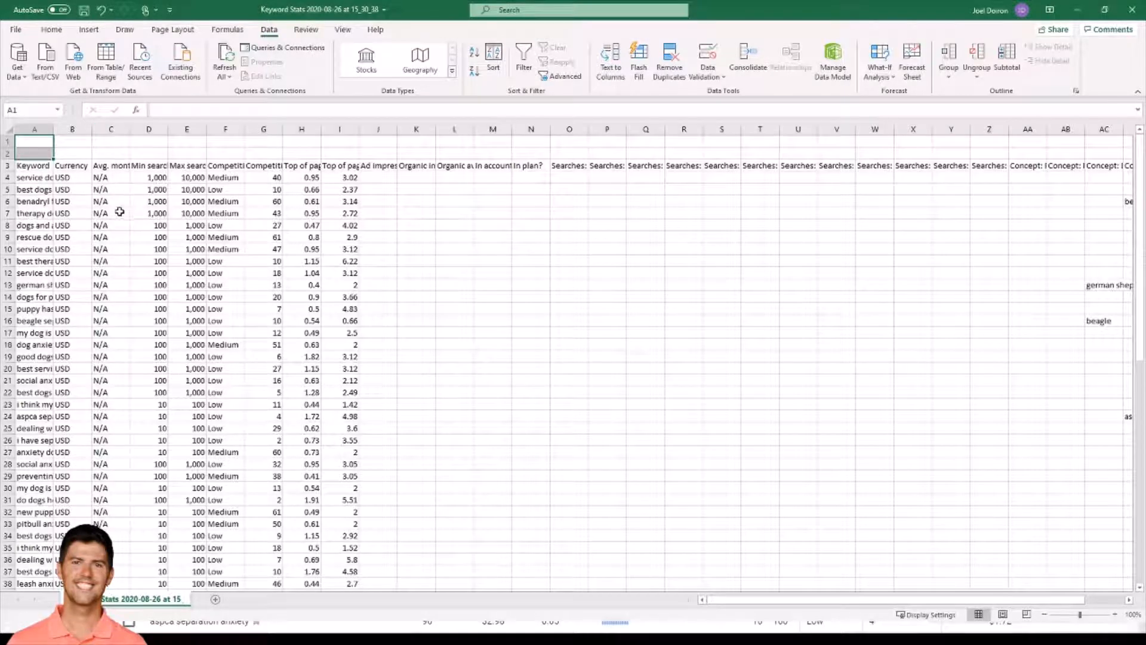
left_click(108, 130)
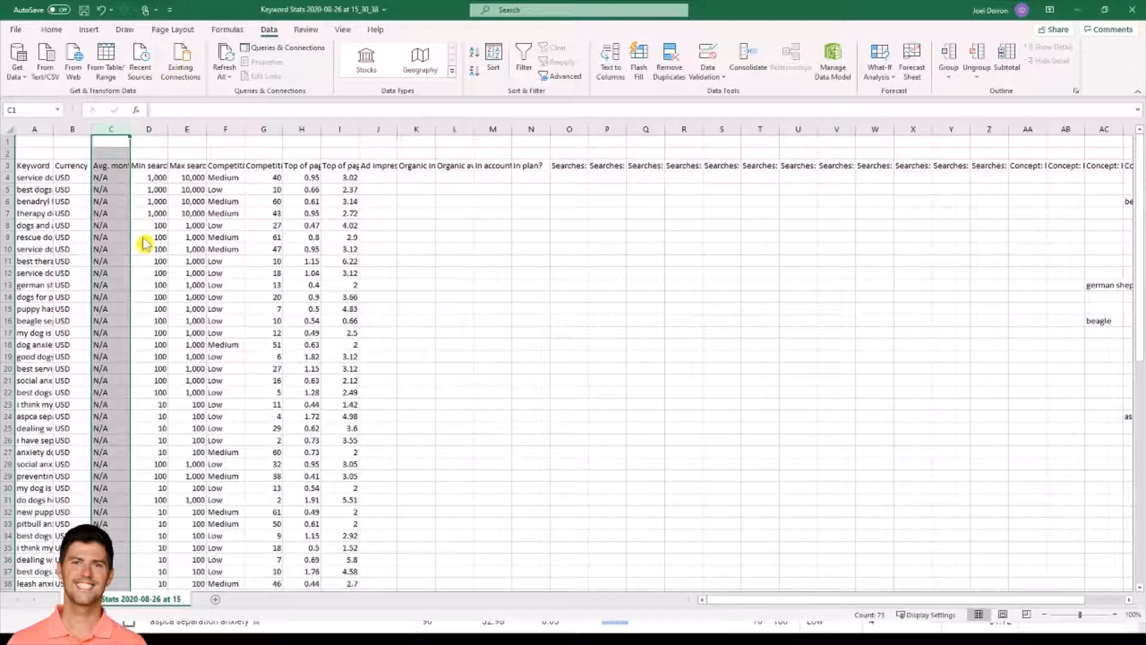
key("ctrl+minus")
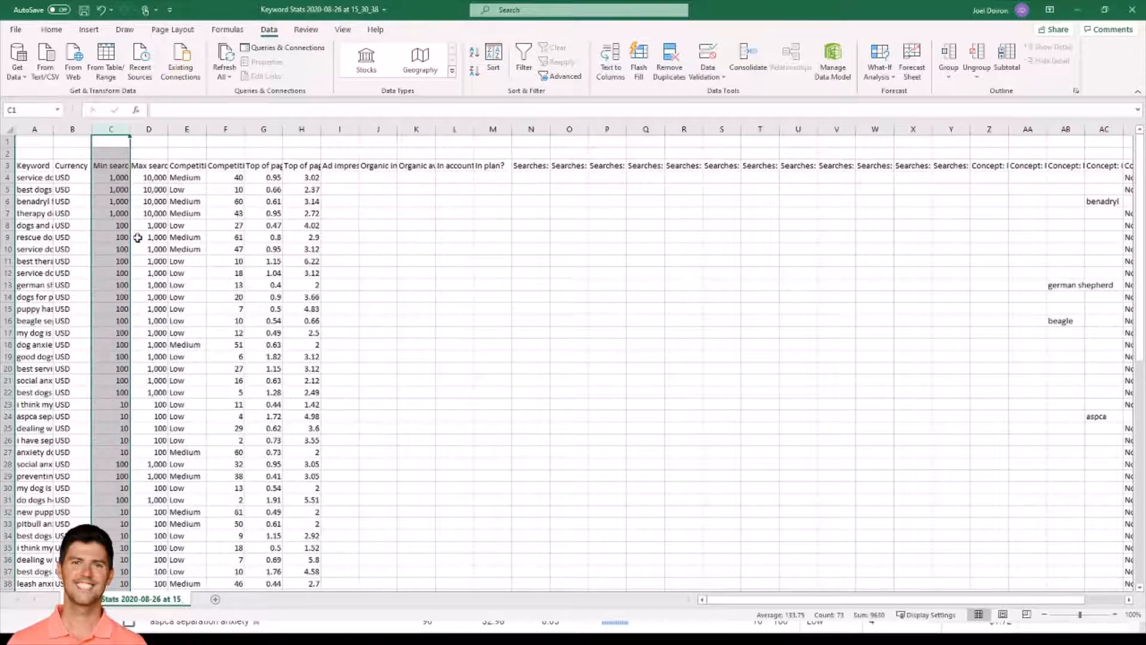
- Delete all columns from Ad impression share in column I through column AF
left_click(341, 130)
left_click_drag(341, 129, 1014, 161)
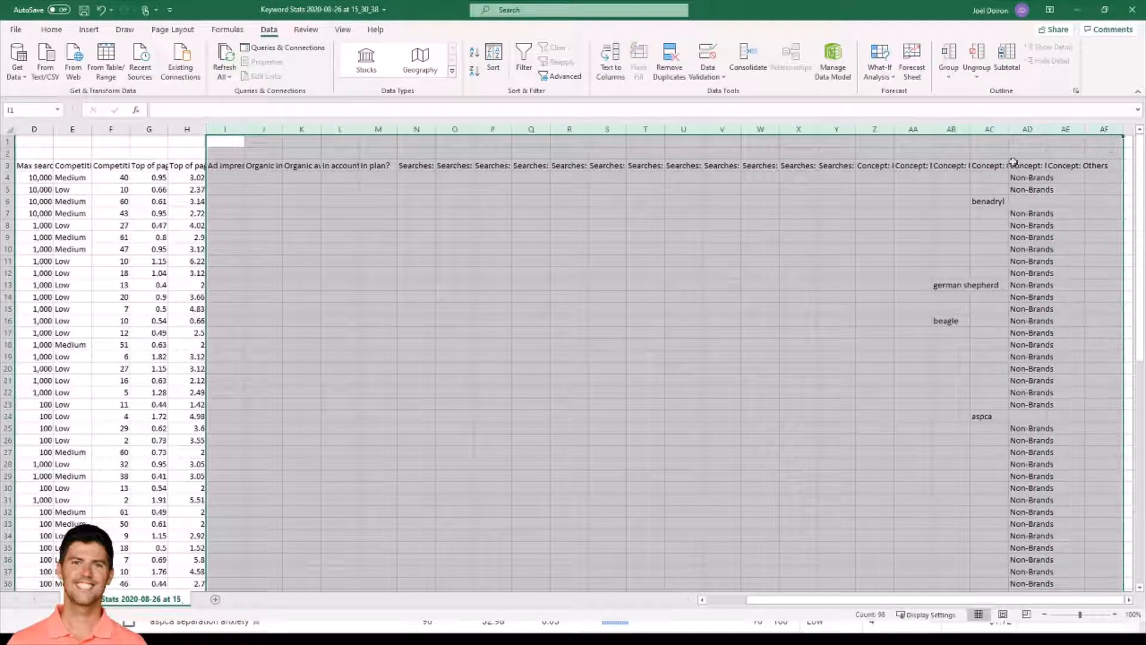
left_click(1023, 257)
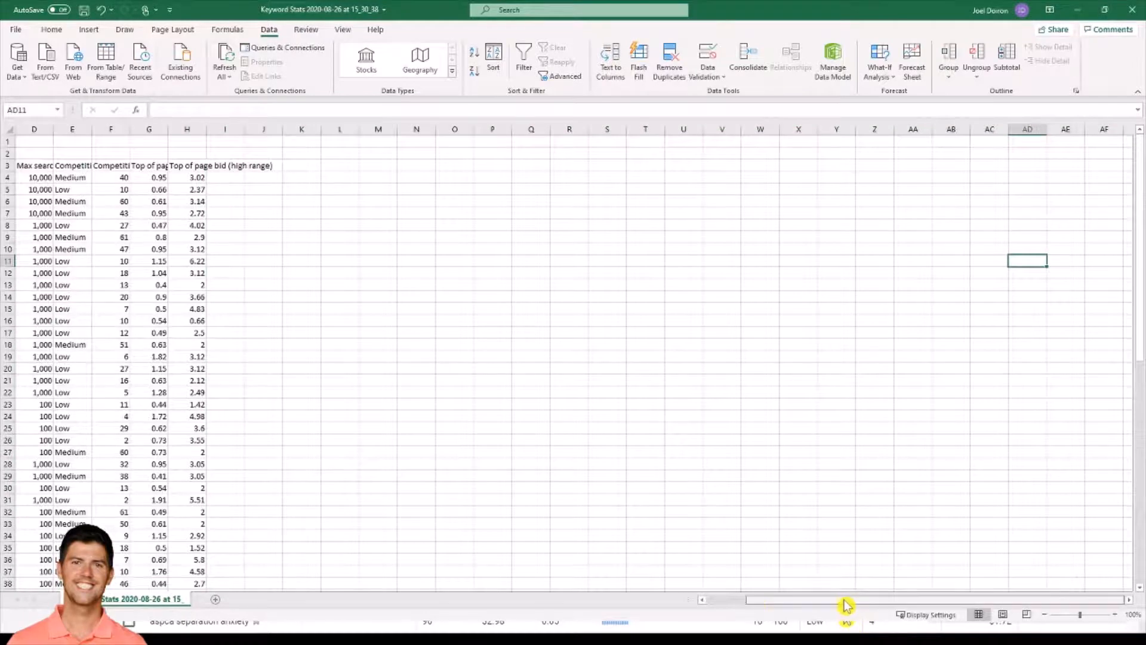
- Autofit the width of all columns in the keyword sheet to their contents
left_click_drag(776, 601, 731, 602)
left_click(9, 129)
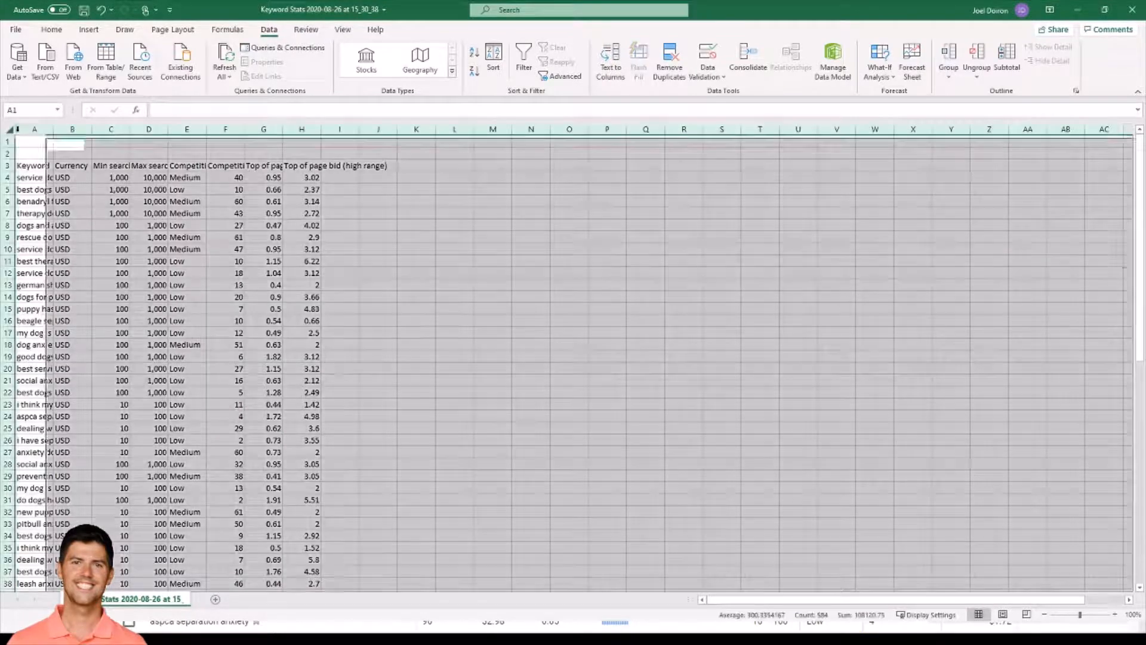
double_click(54, 124)
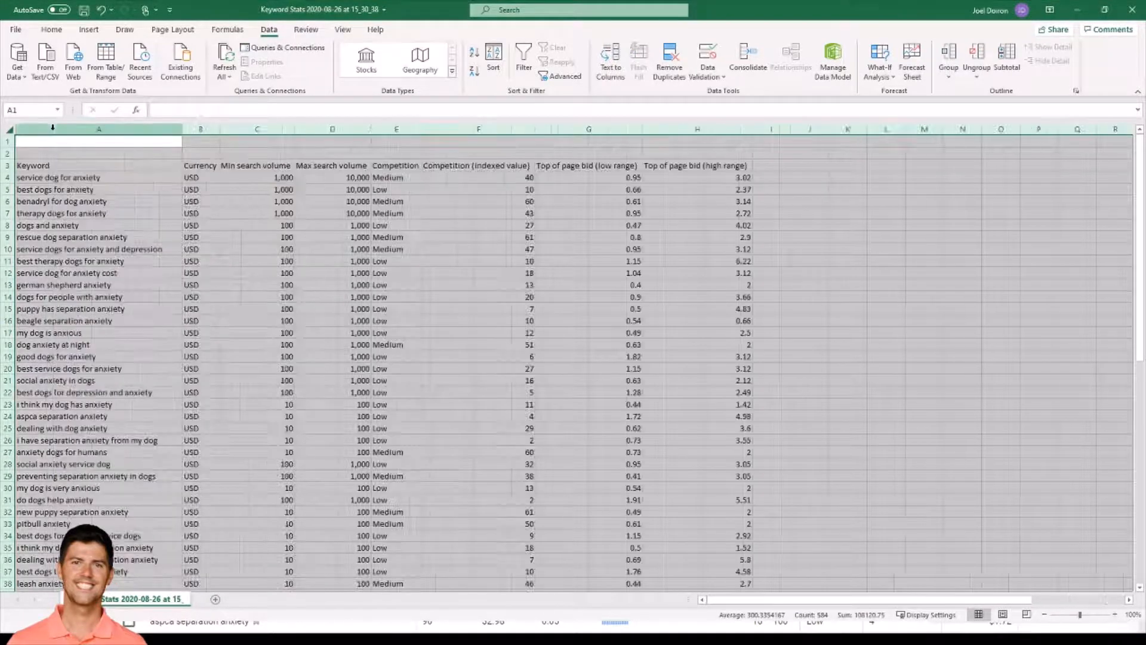
left_click(355, 250)
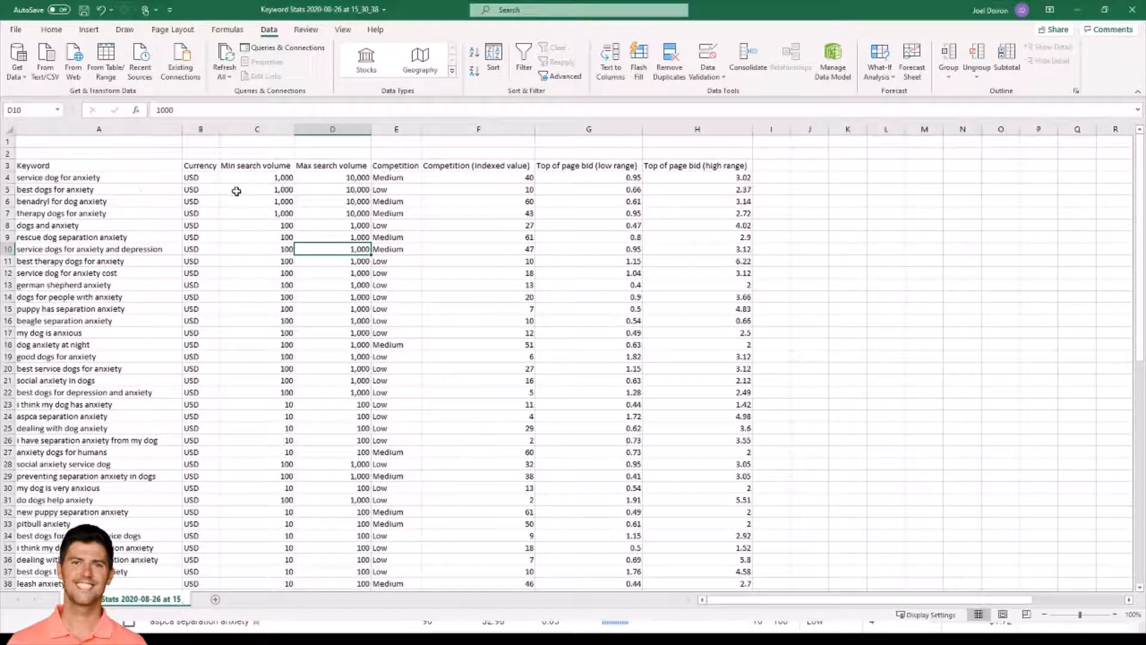
- Delete the Currency column and add filters to the header row in row 3
left_click(201, 128)
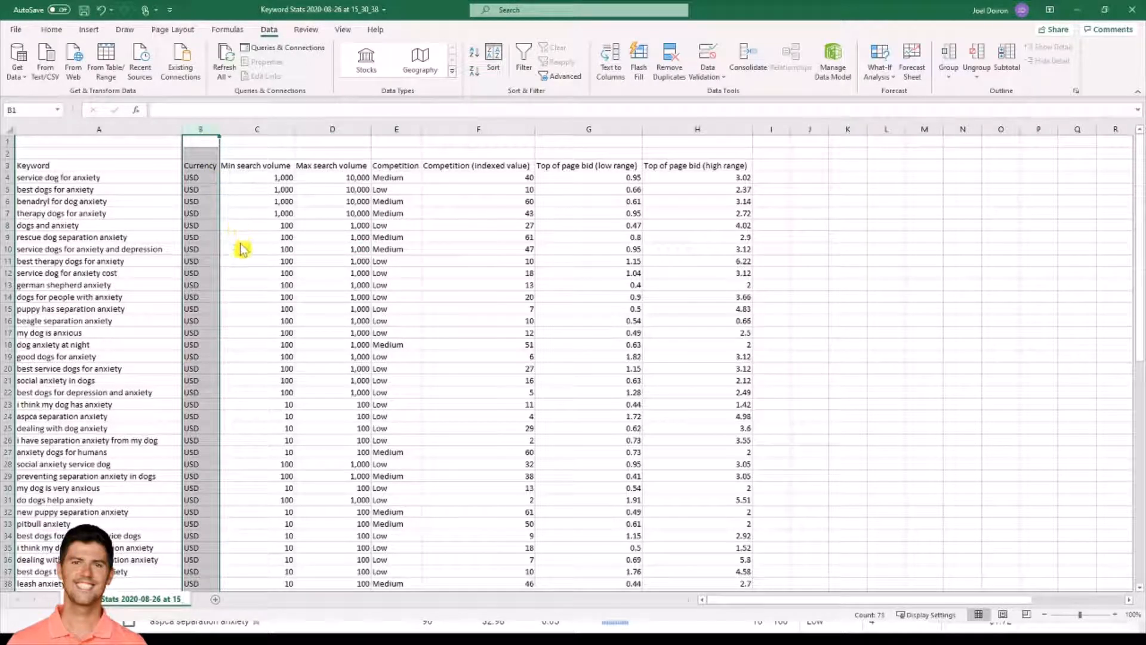
key("ctrl+minus")
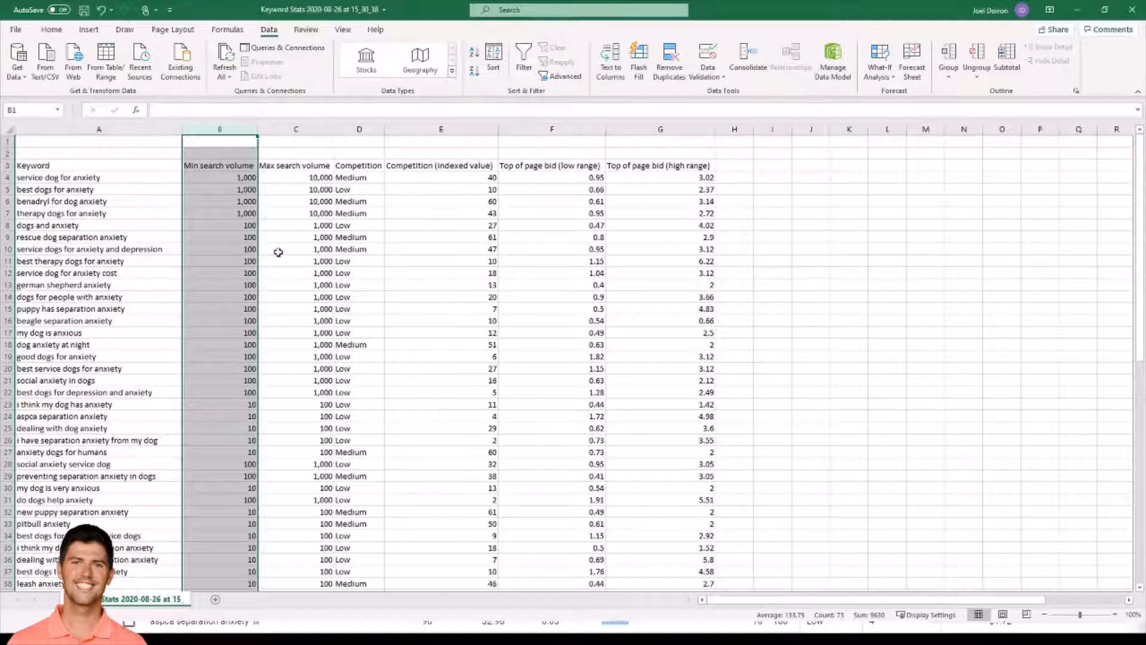
left_click(8, 166)
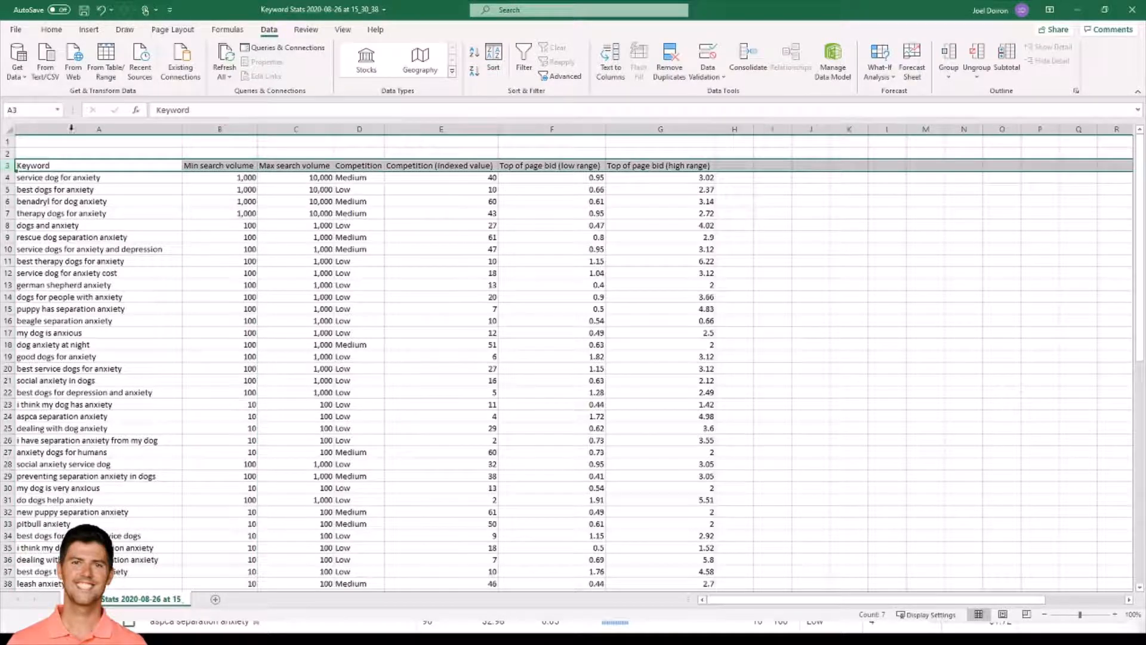
left_click(524, 56)
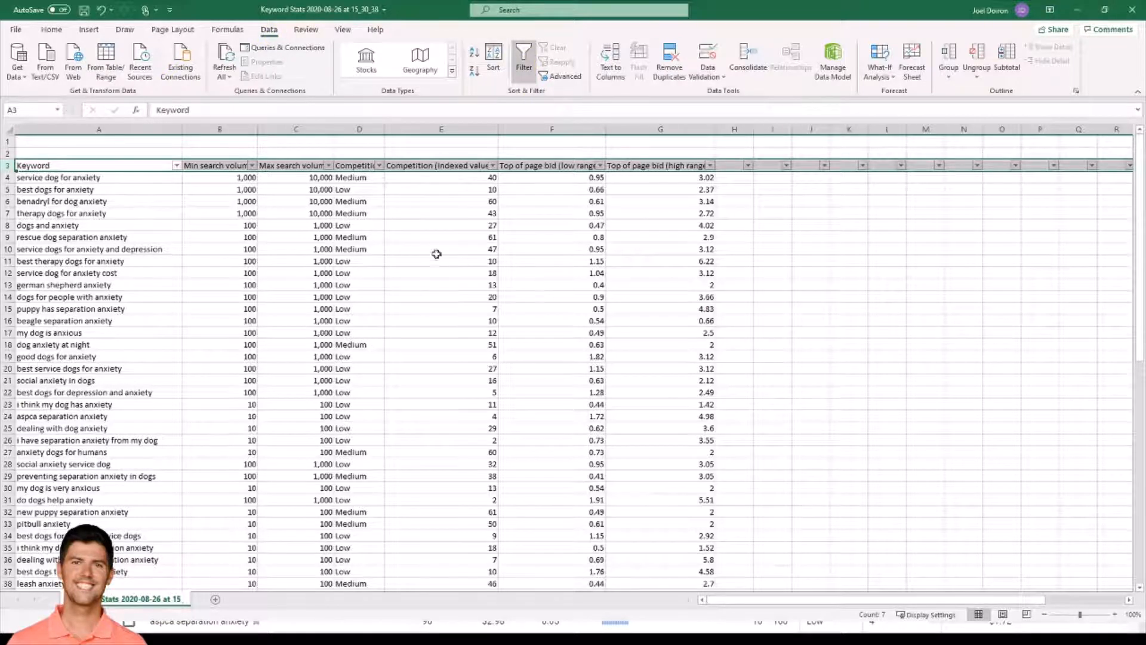
- Sort the keyword list by Competition (indexed value) from smallest to largest and delete the "best dogs for anxiety" row
left_click(472, 212)
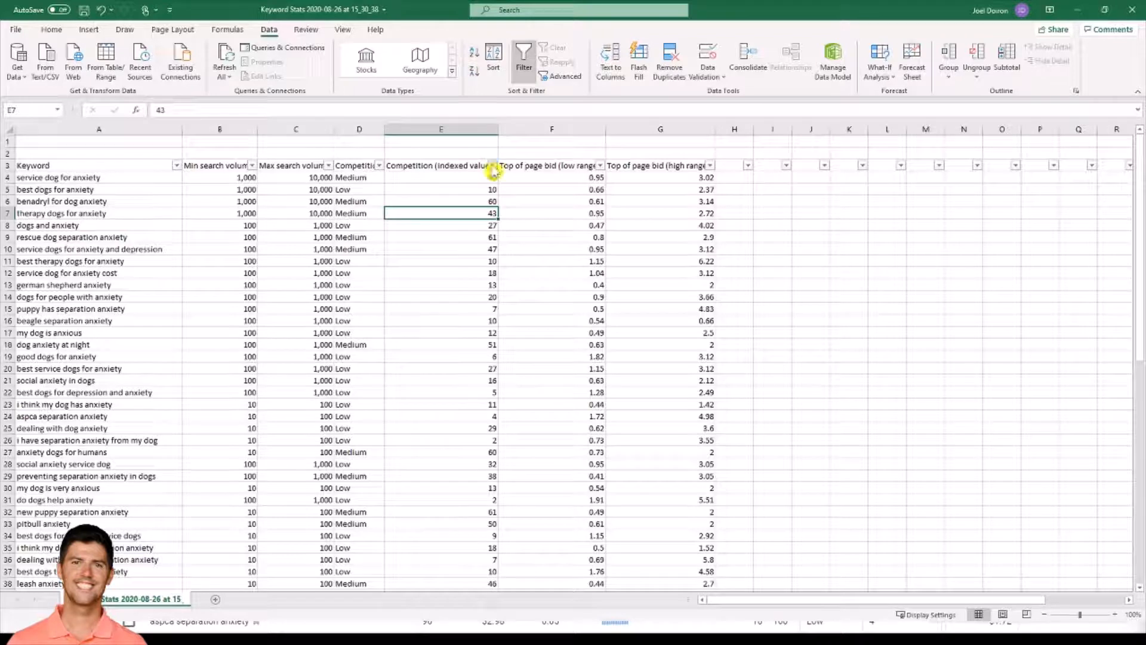
left_click(410, 182)
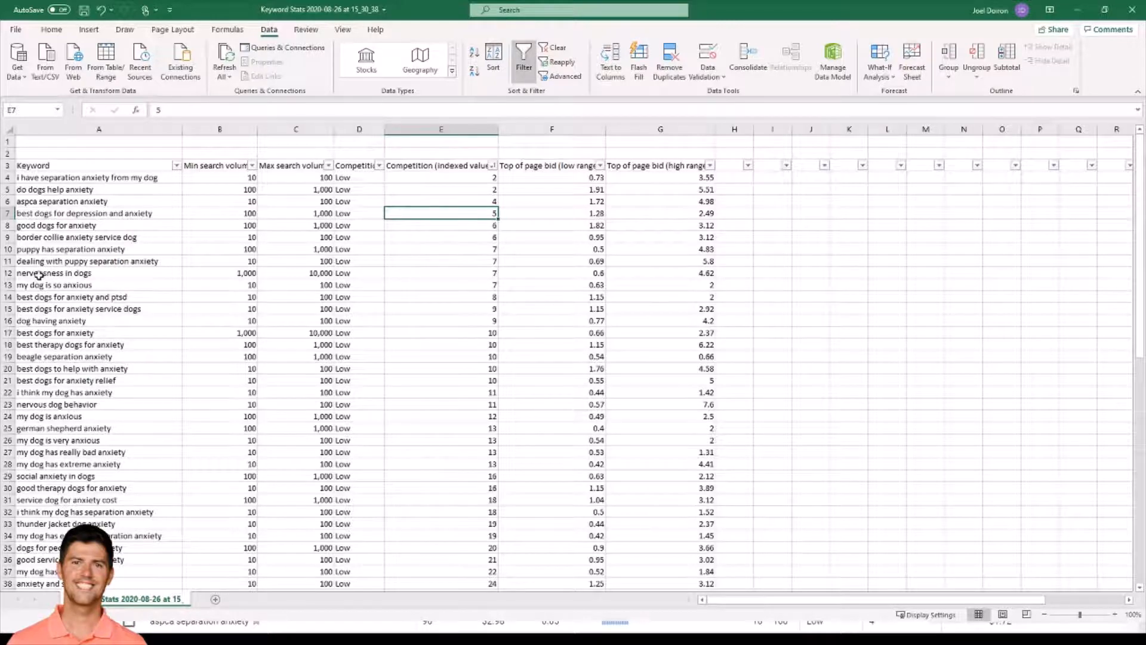
left_click(7, 333)
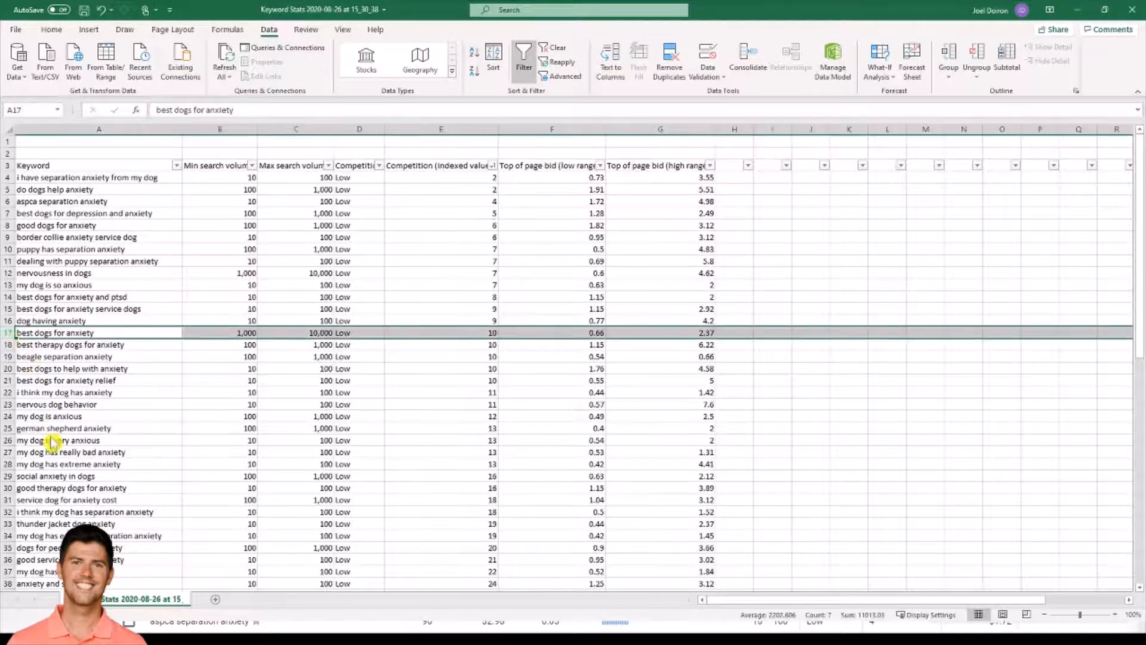
key("ctrl+minus")
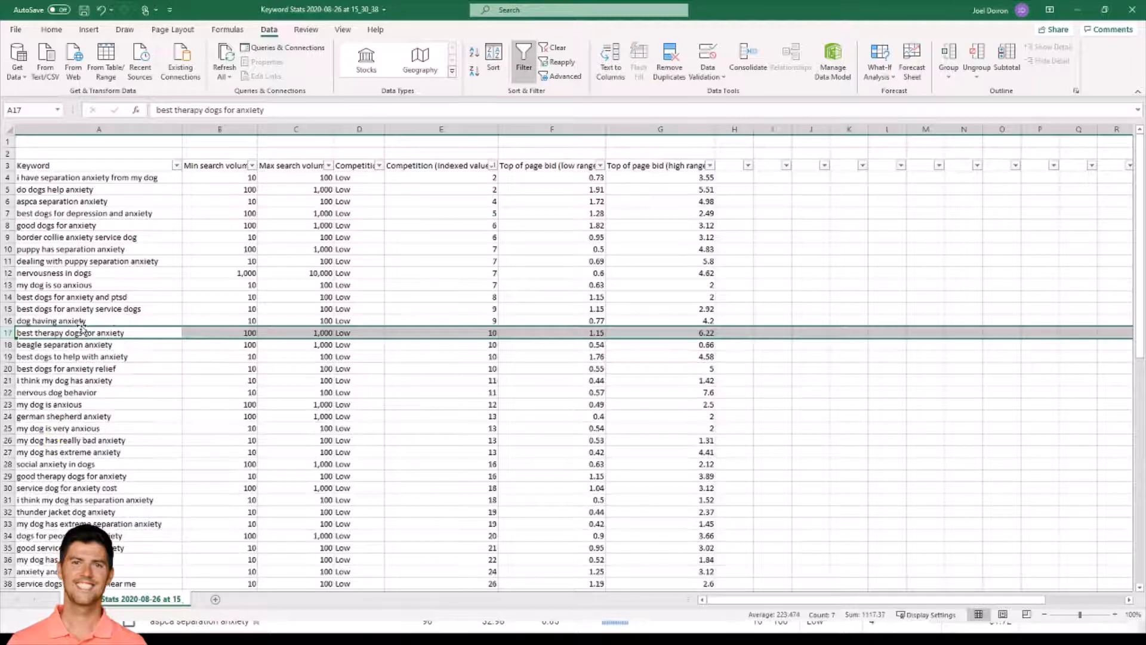
- Examine the "nervousness in dogs" keyword and the other low-competition keywords in the sorted list
left_click(72, 273)
left_click(7, 273)
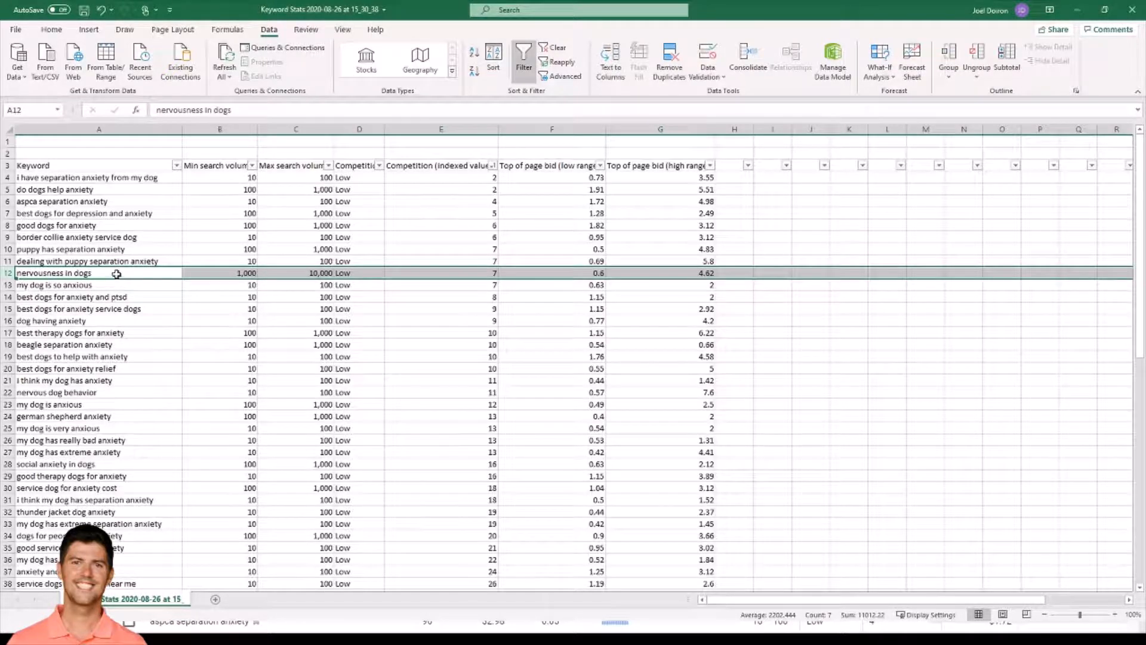
key("ctrl+space")
left_click(153, 321)
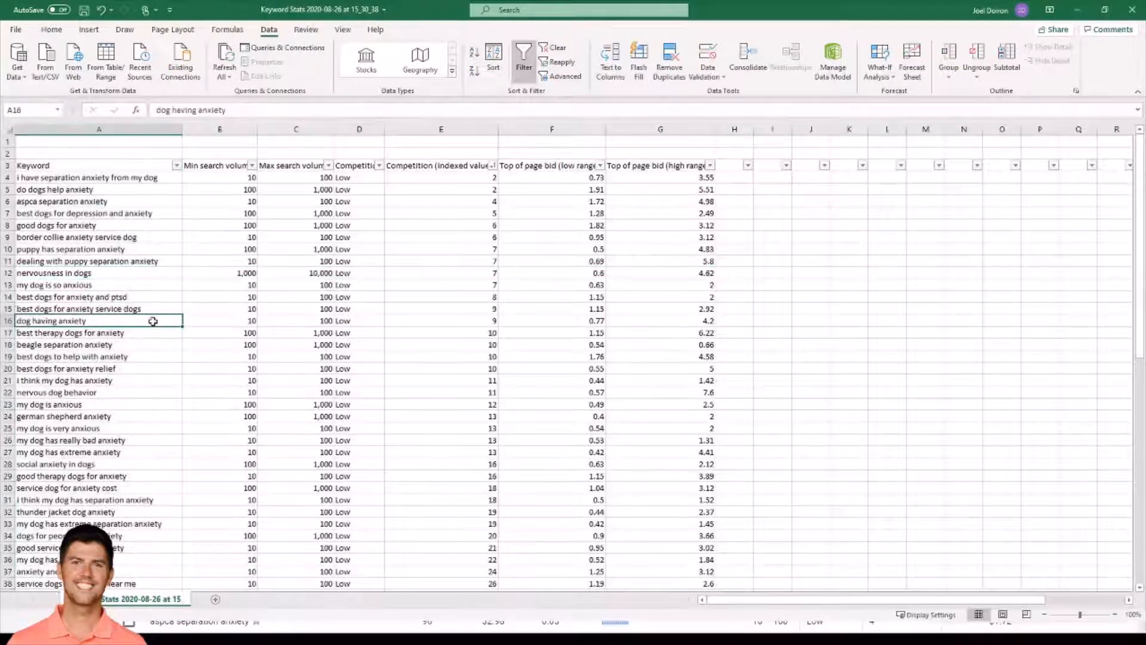
left_click(114, 273)
scroll(126, 333, "down", 2)
scroll(126, 332, "down", 1)
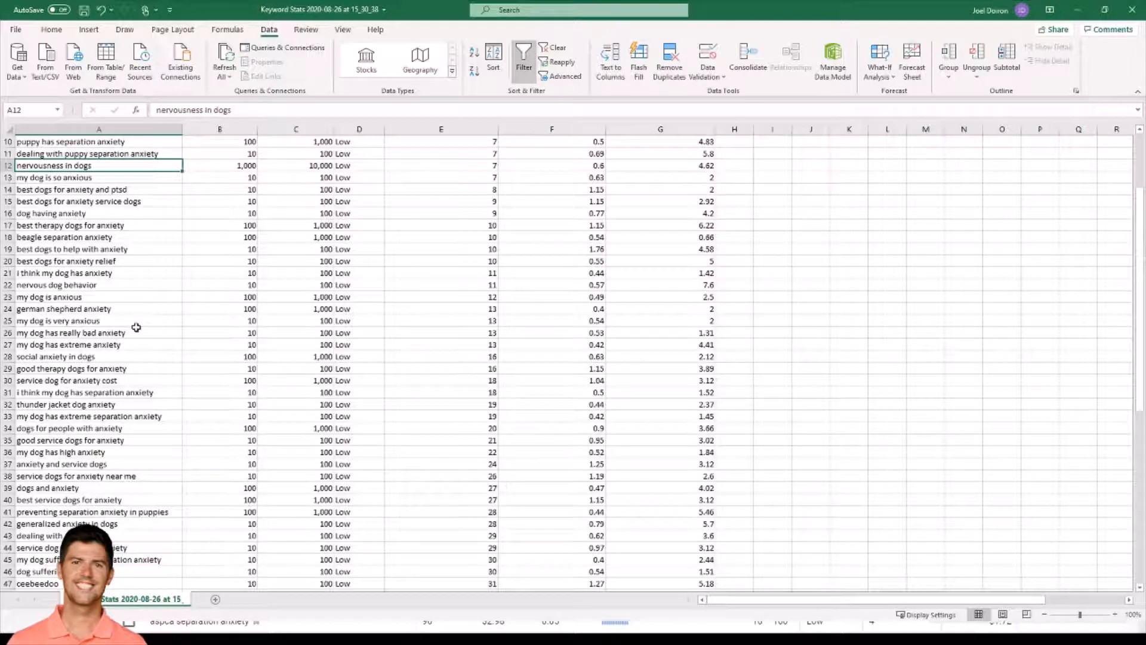
scroll(251, 260, "up", 3)
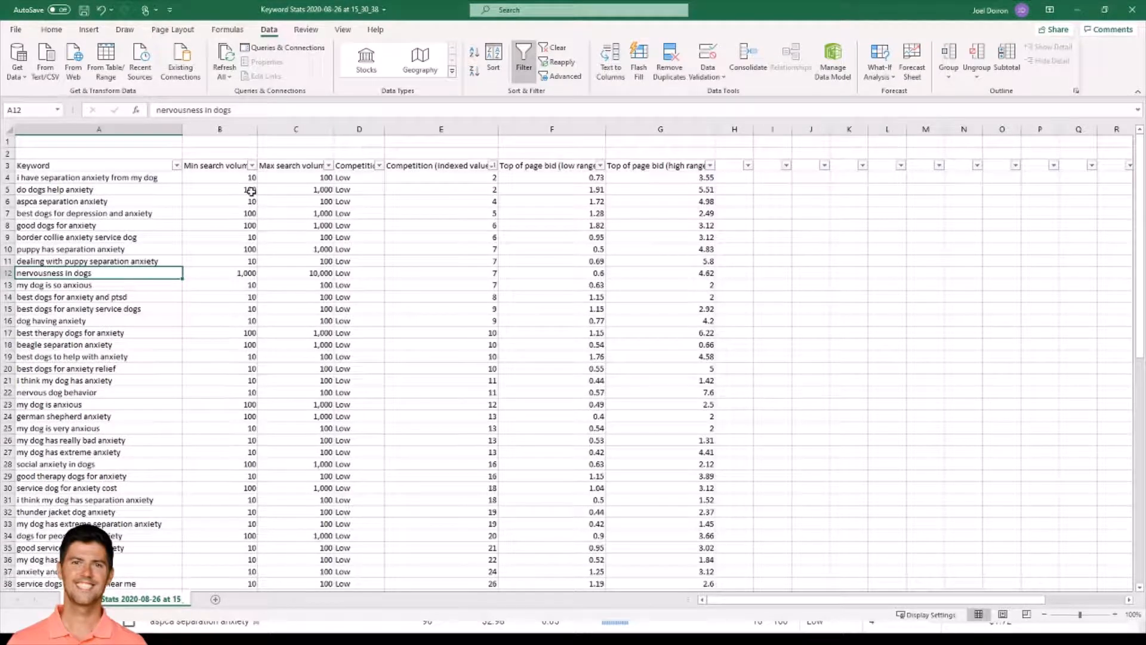
- Add a new column header "SEO Difficulty" in cell H3
left_click(731, 166)
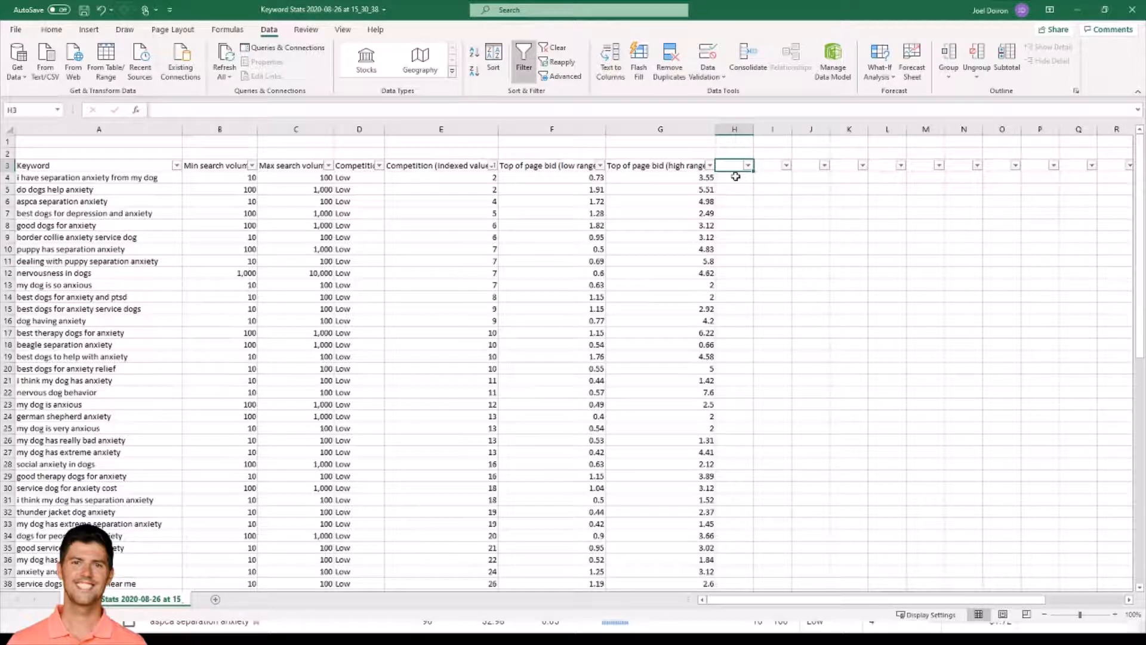
type("SEO Difficulty")
key("Return")
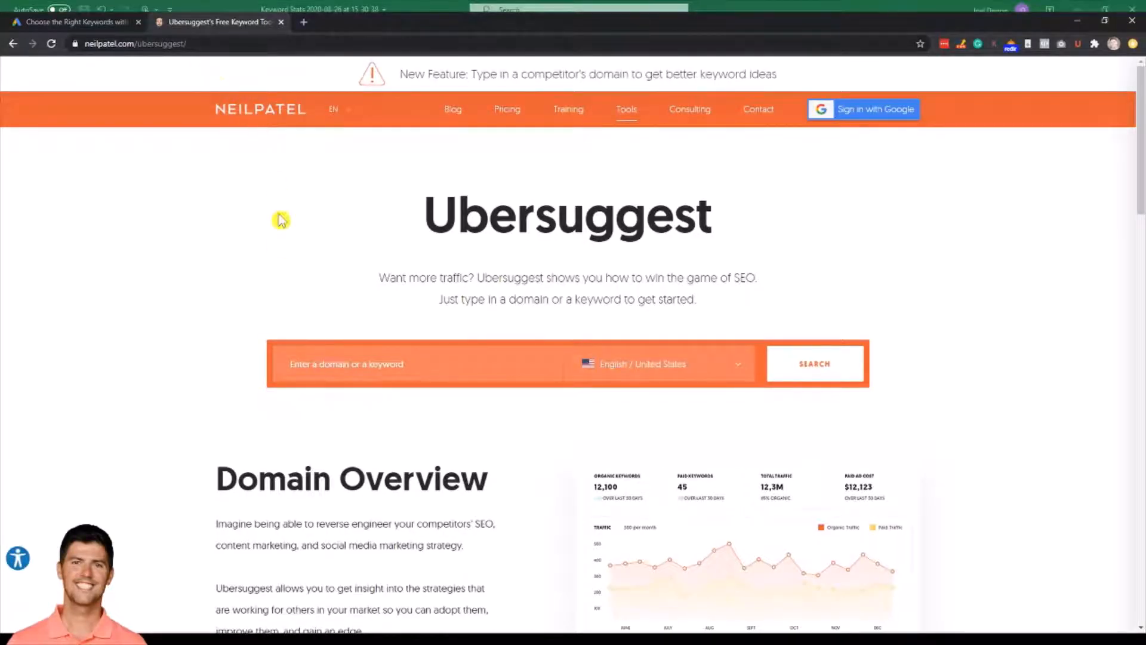
- Switch to Ubersuggest in the browser and search for the keyword "dog anxiety" in English / United States
left_click(325, 367)
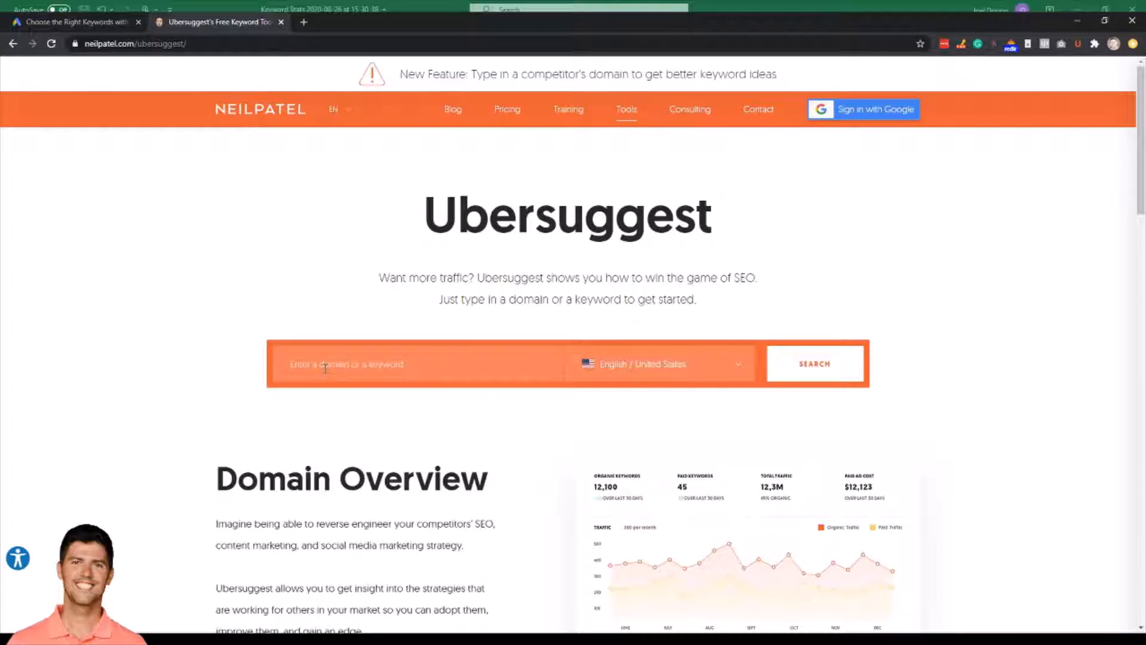
type("dog anxiety")
key("Return")
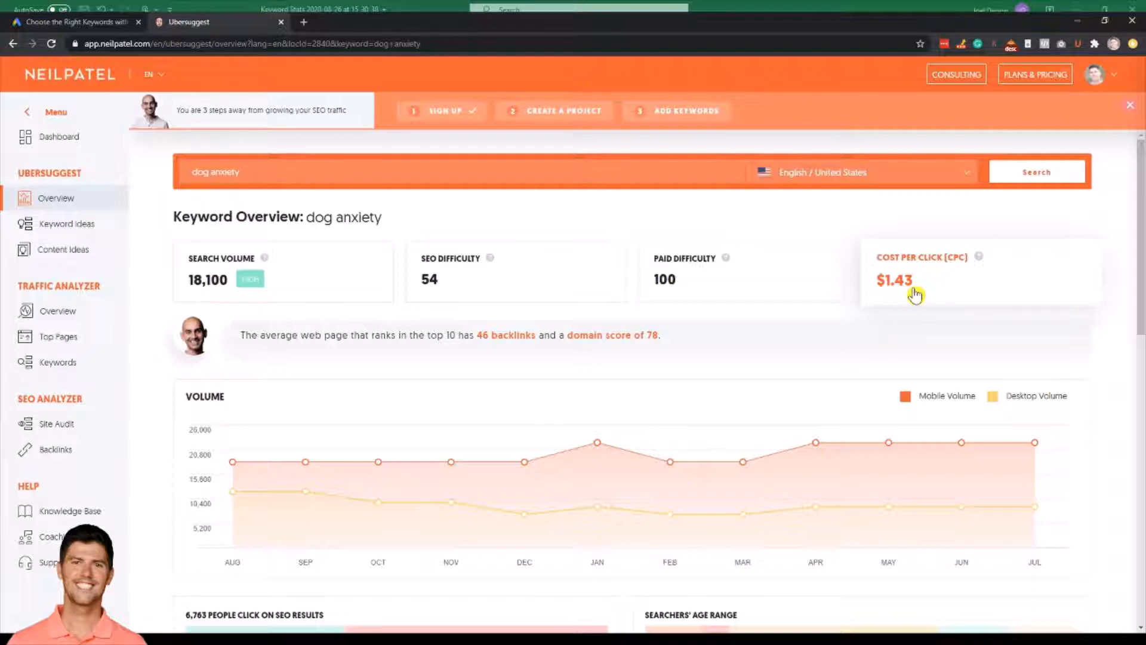
- Examine the "dog anxiety" keyword overview: difficulty and cost metrics, monthly search volume, clicks on SEO results and searchers' age range
scroll(429, 454, "down", 2)
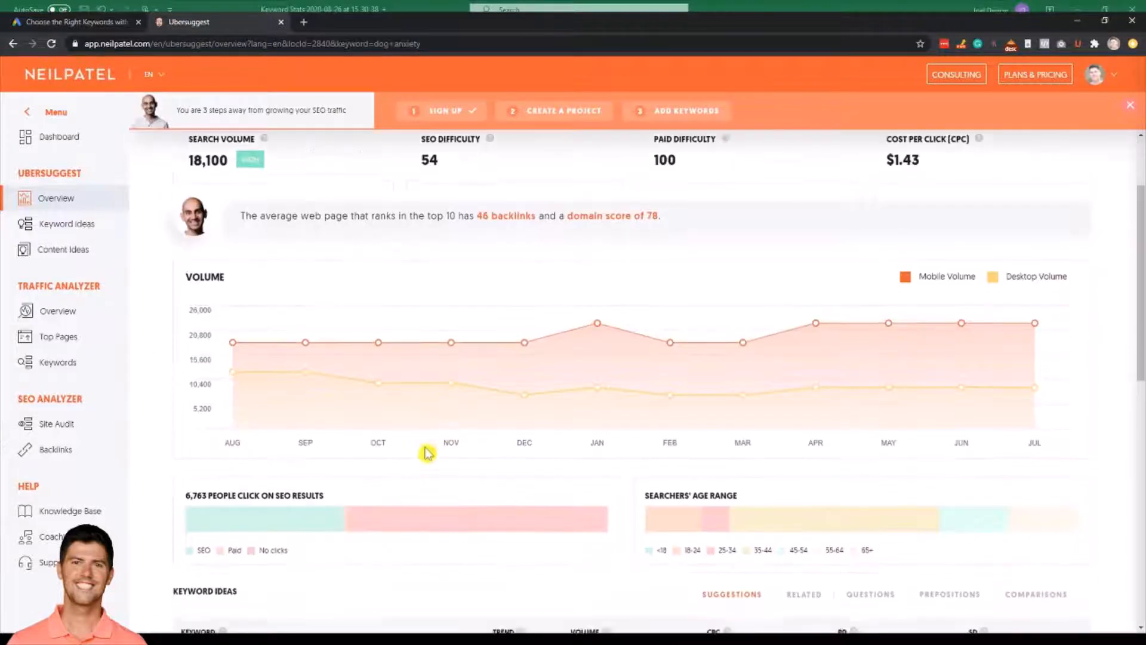
scroll(426, 453, "down", 1)
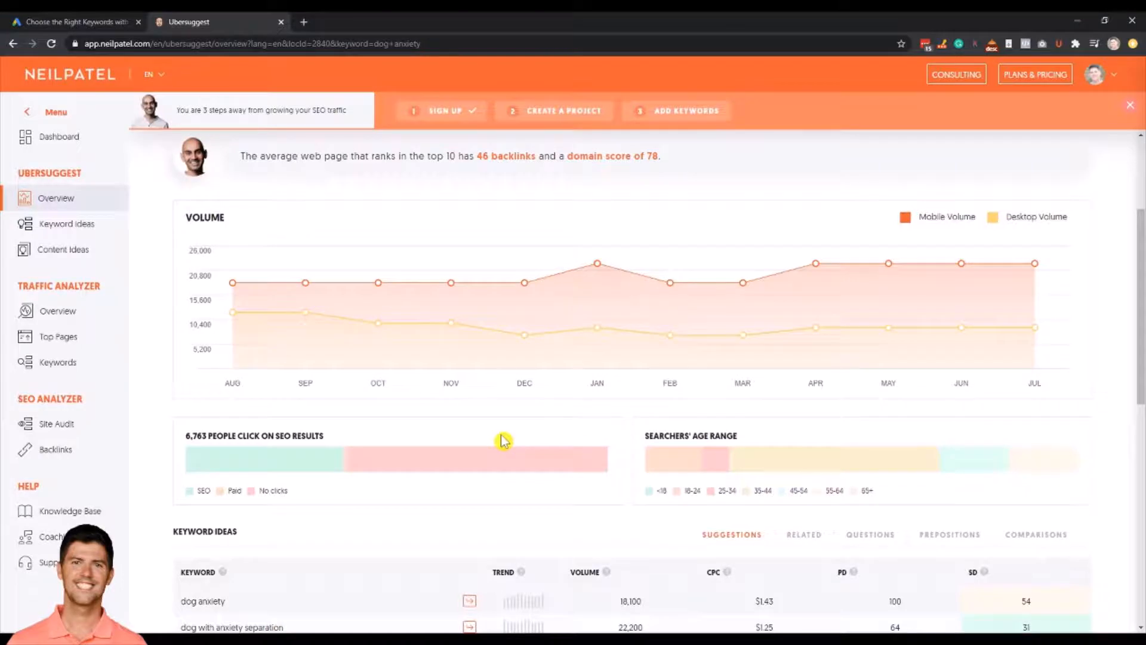
scroll(503, 440, "up", 3)
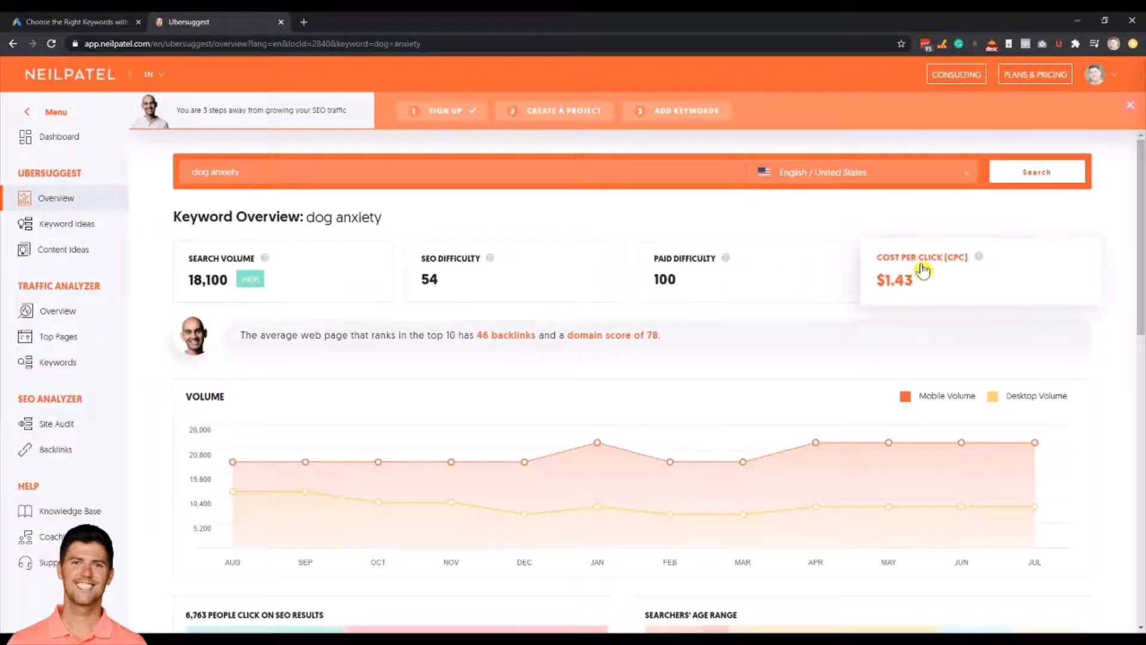
scroll(394, 356, "down", 2)
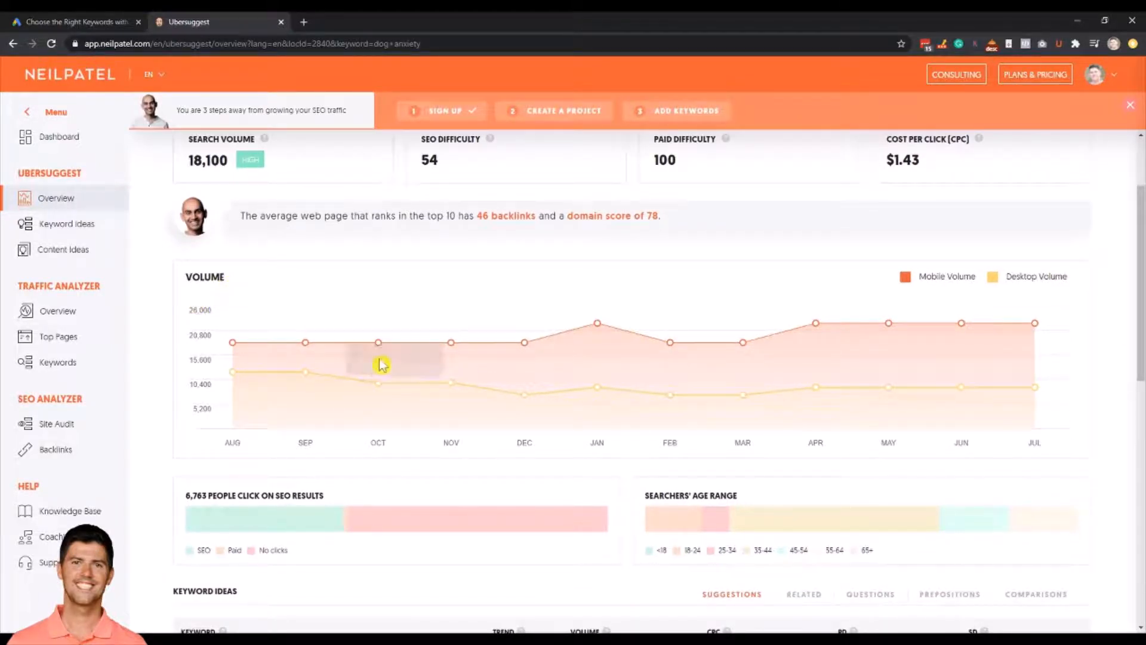
mouse_move(597, 327)
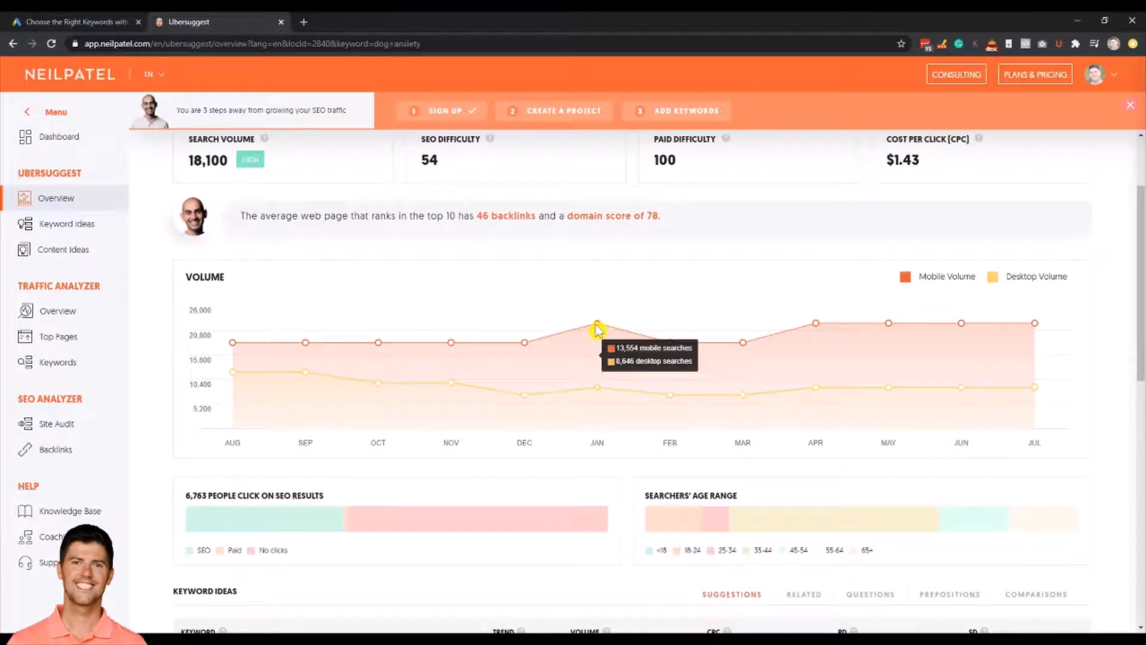
scroll(504, 463, "down", 1)
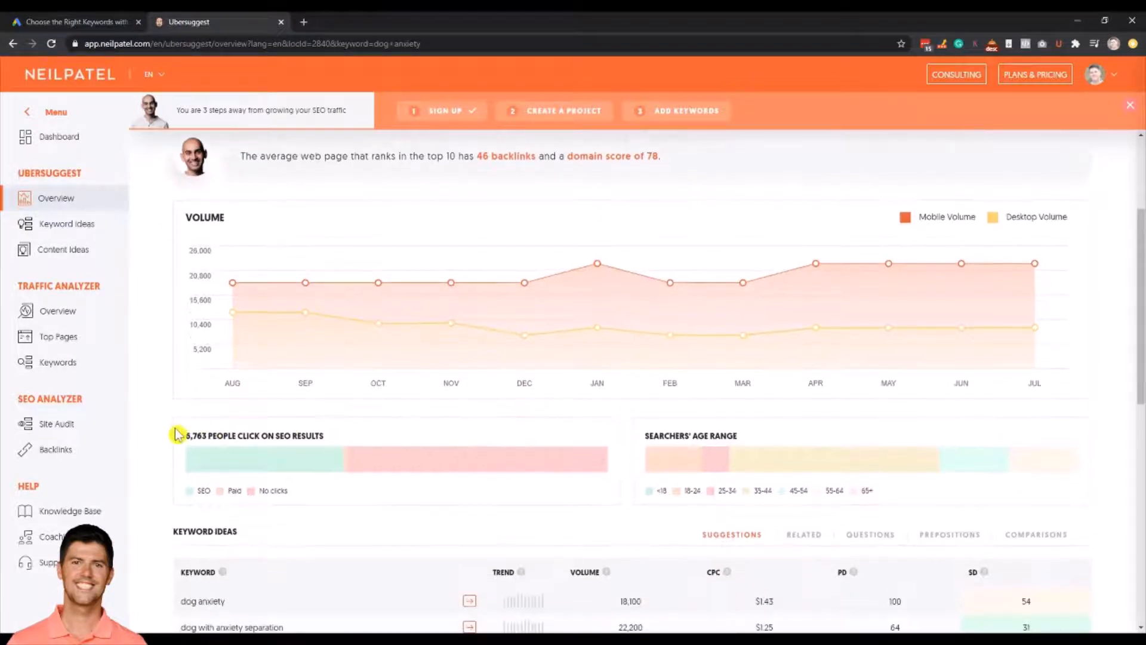
mouse_move(213, 460)
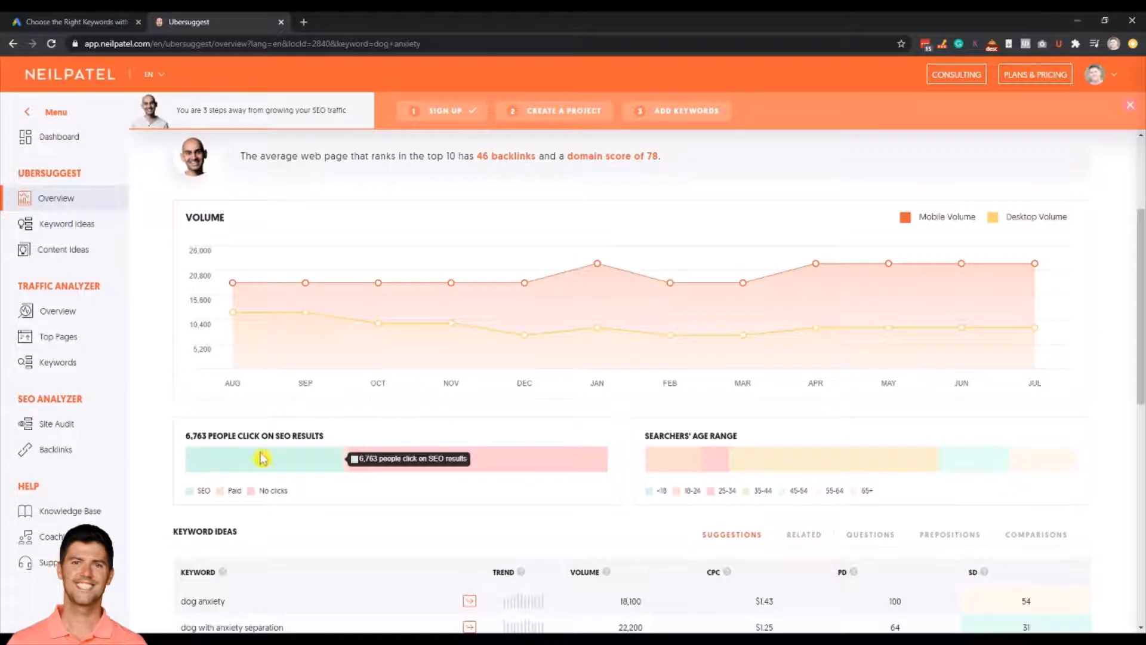
mouse_move(345, 470)
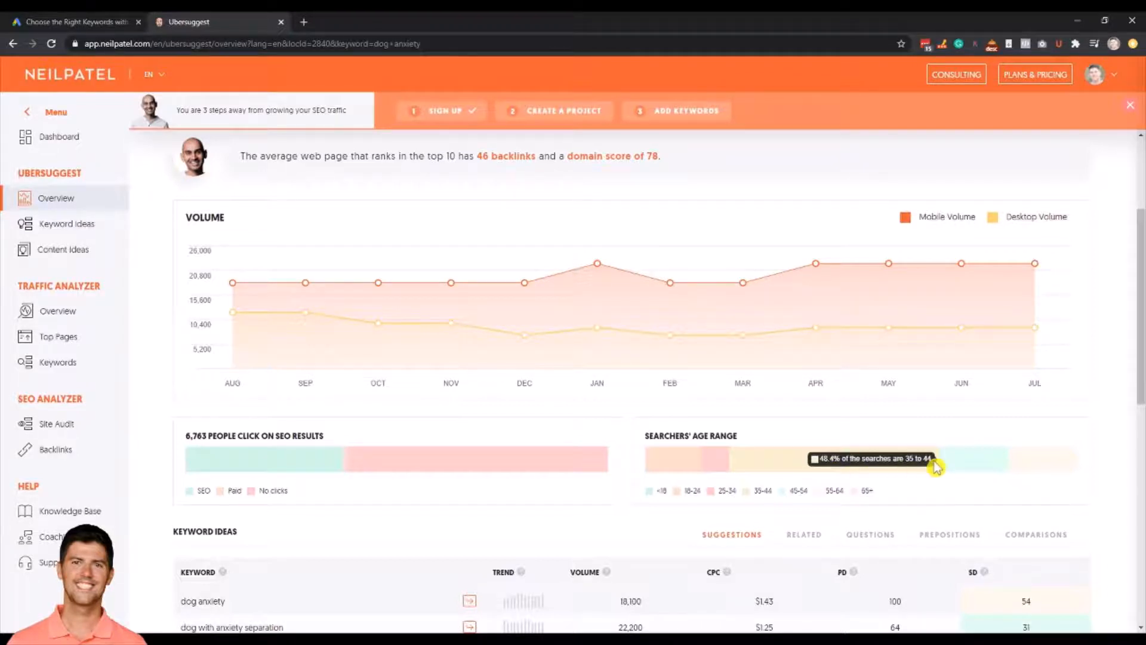
- Review the keyword ideas under Related, Questions, Prepositions and Comparisons, and return to the Suggestions list
scroll(389, 484, "down", 2)
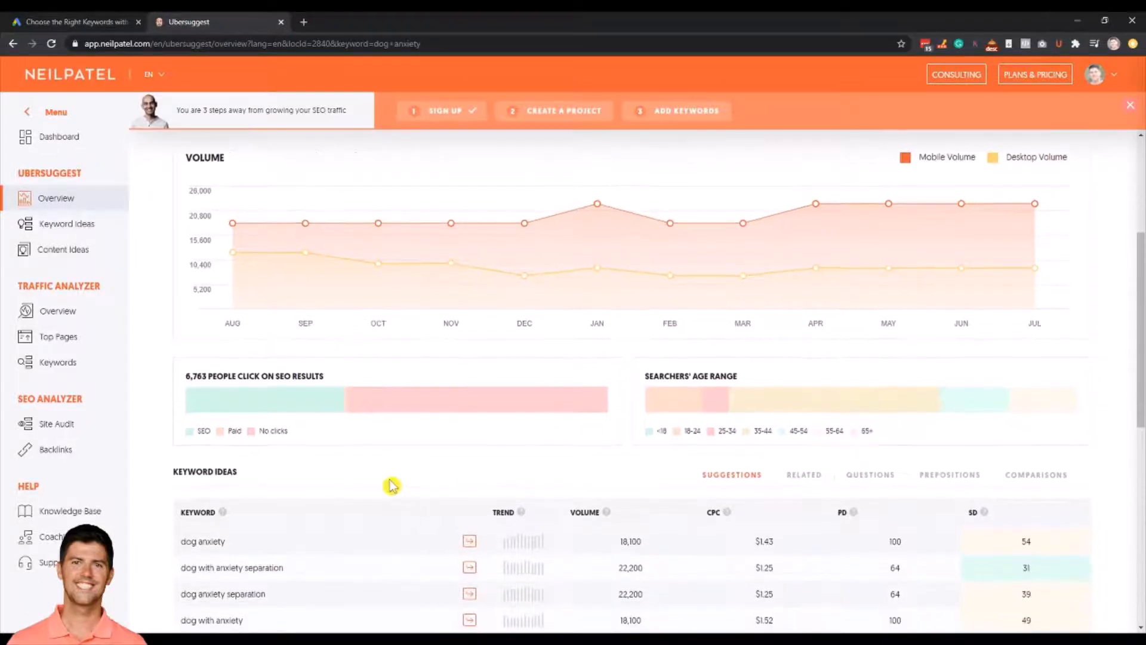
scroll(225, 412, "down", 2)
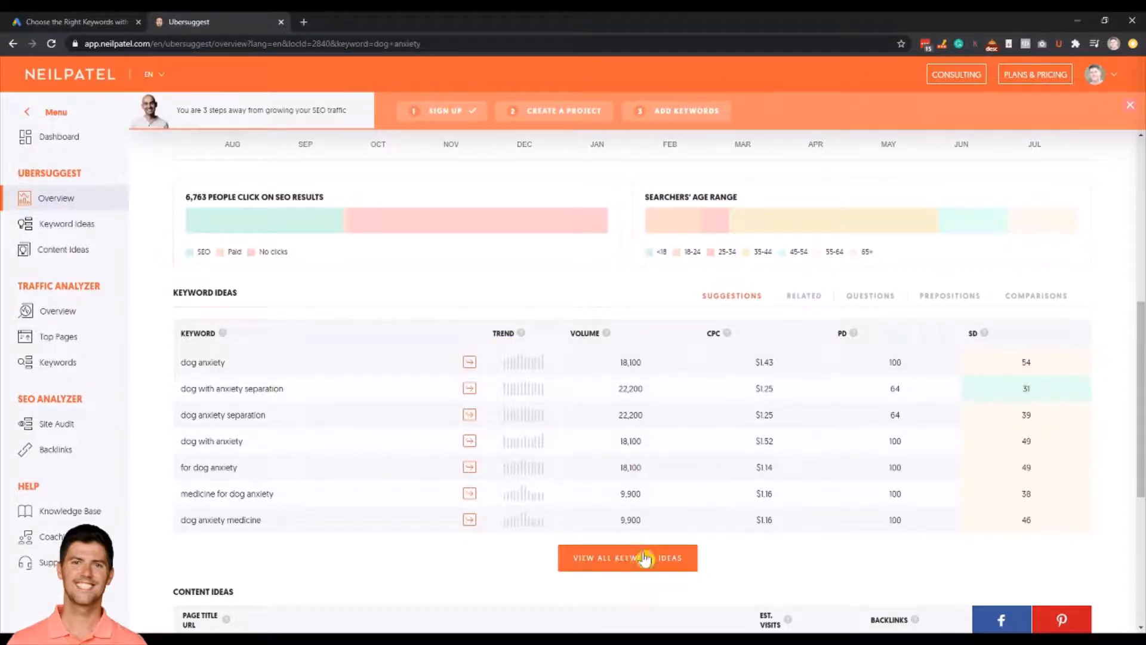
left_click(804, 297)
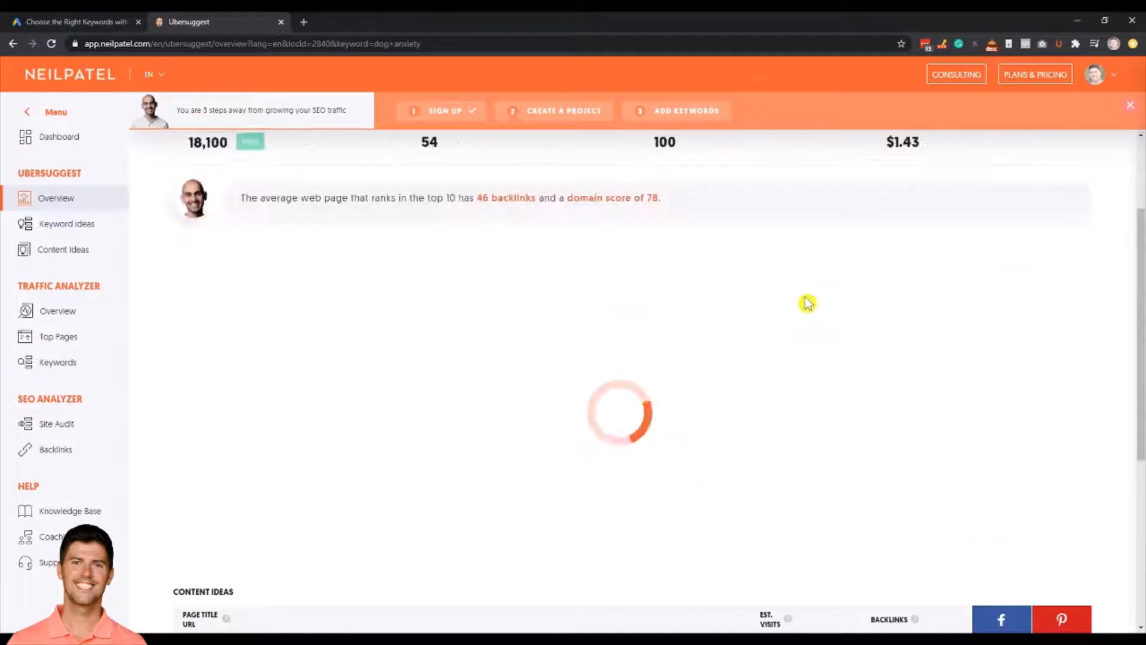
scroll(582, 348, "down", 4)
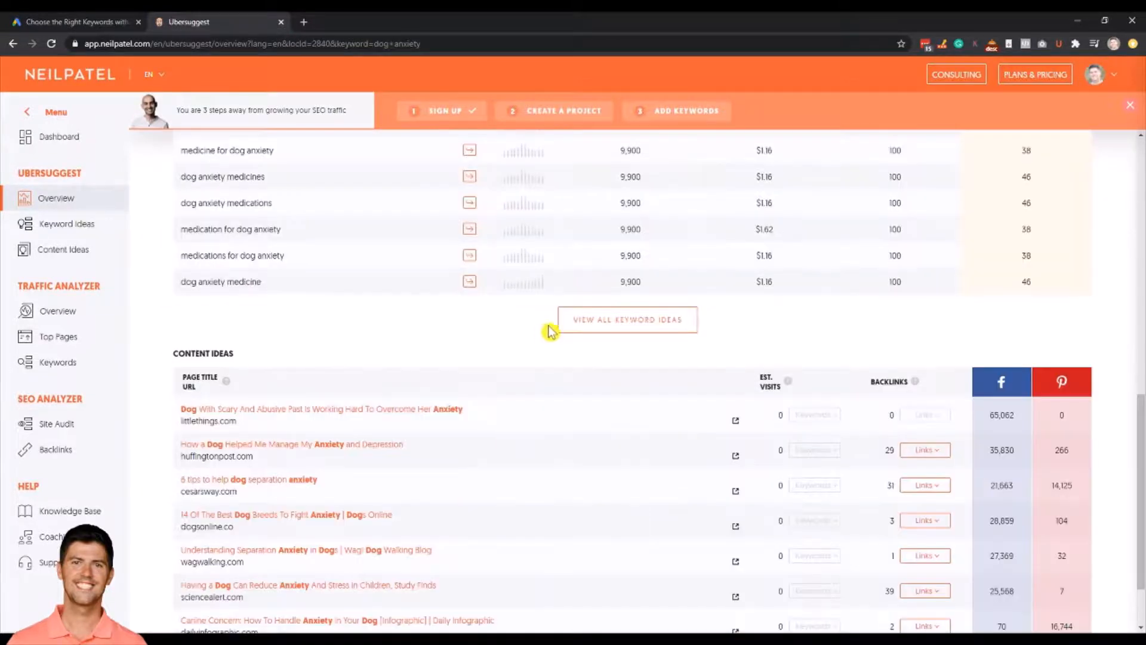
scroll(788, 404, "up", 1)
scroll(788, 404, "up", 2)
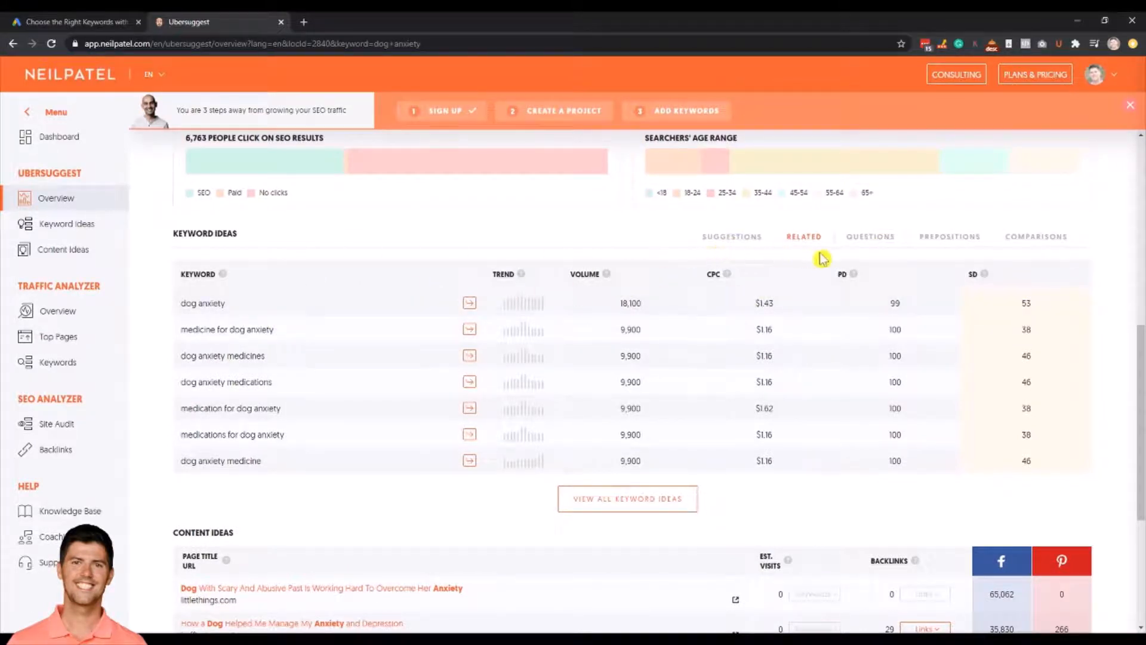
left_click(871, 241)
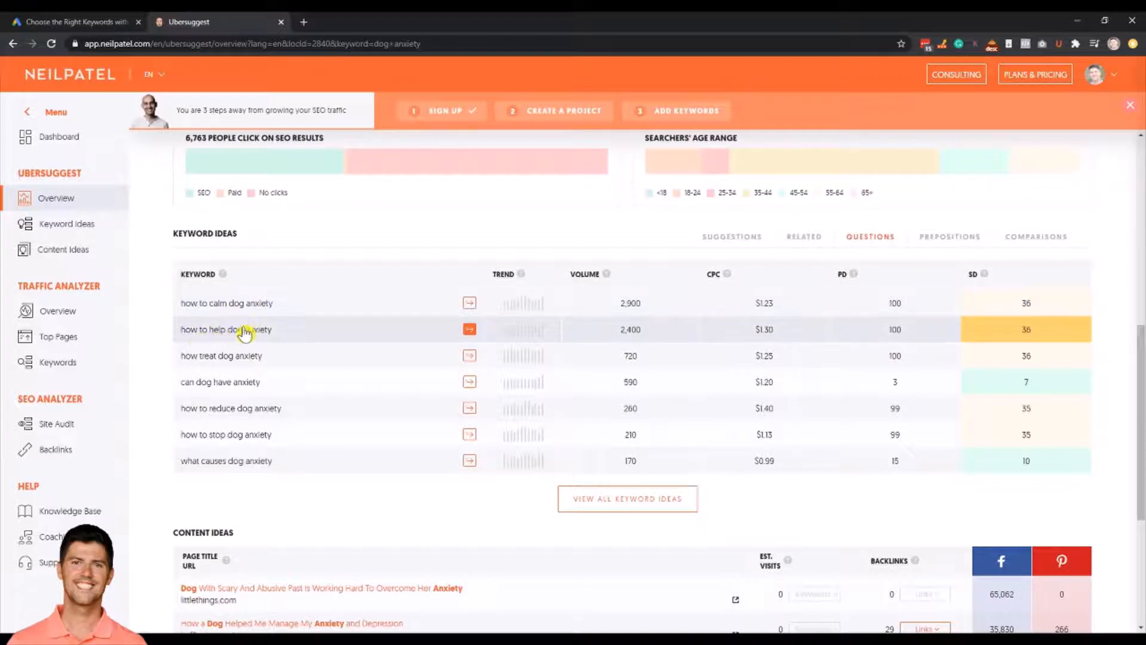
left_click(939, 243)
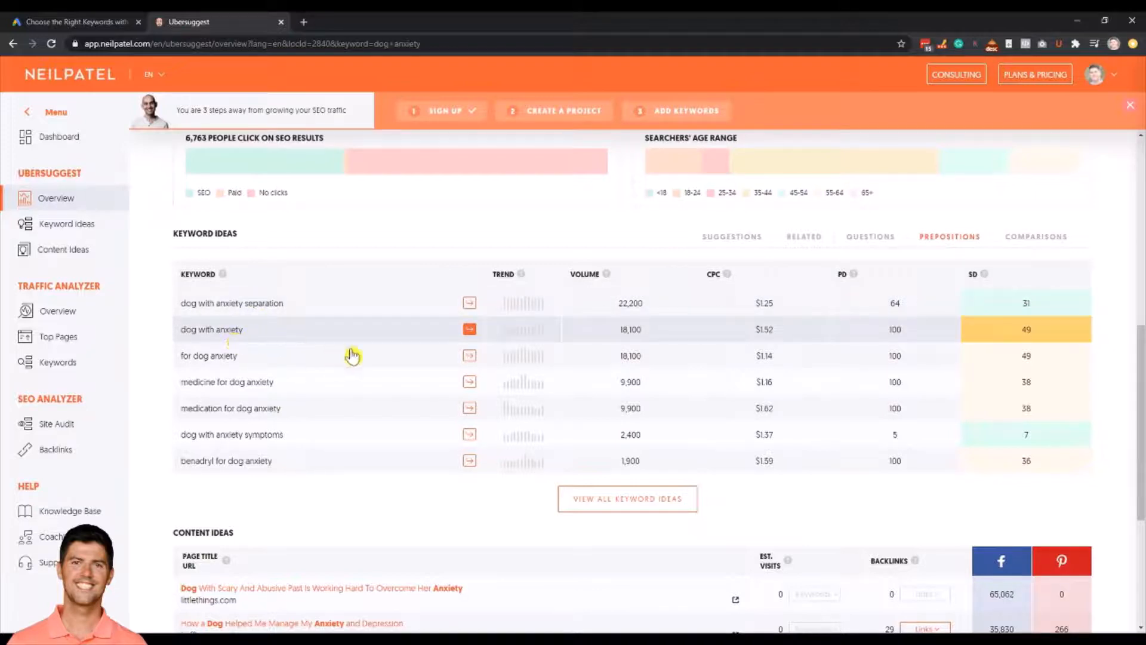
left_click(1017, 248)
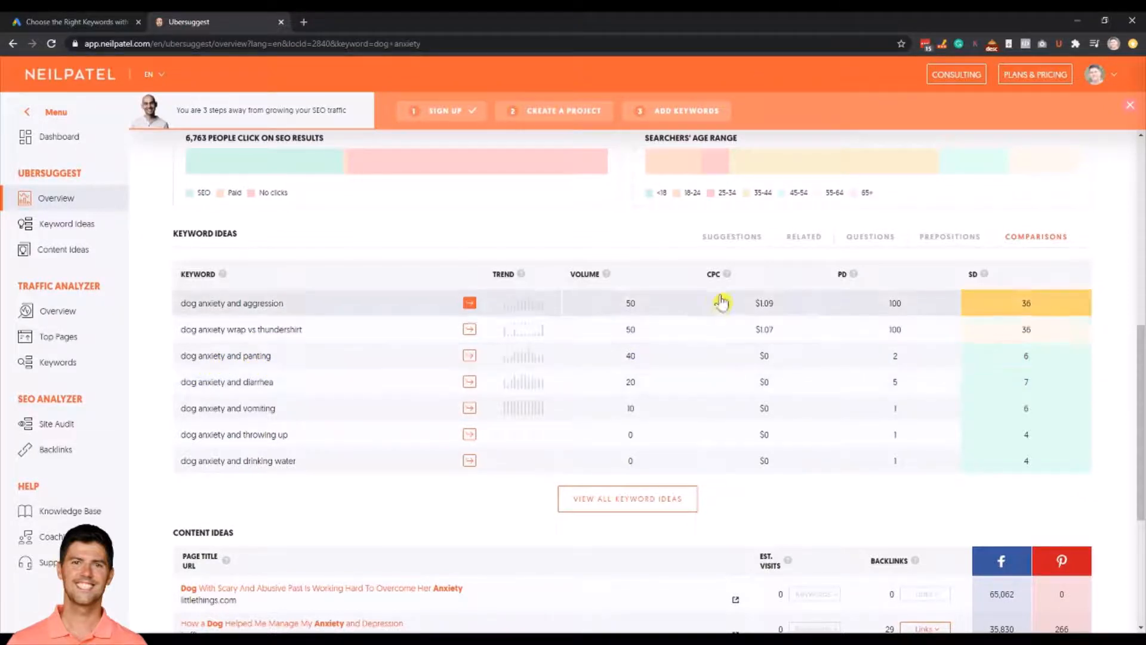
left_click(739, 238)
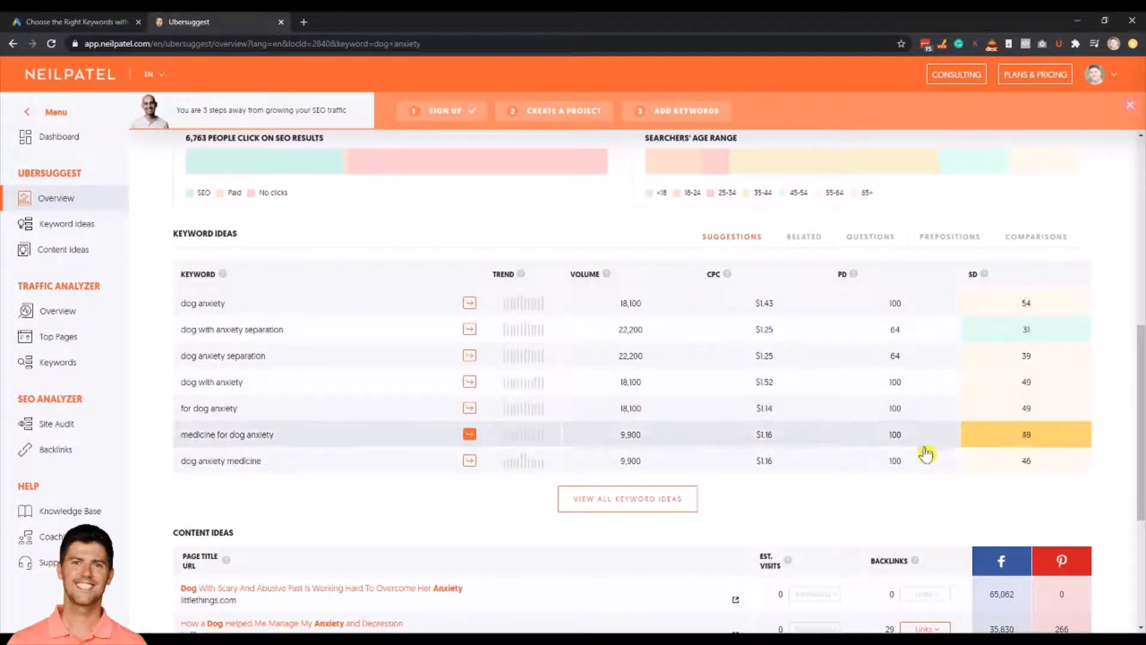
- Examine the Content Ideas table for estimated visits, backlinks and Facebook and Pinterest shares
scroll(922, 494, "down", 3)
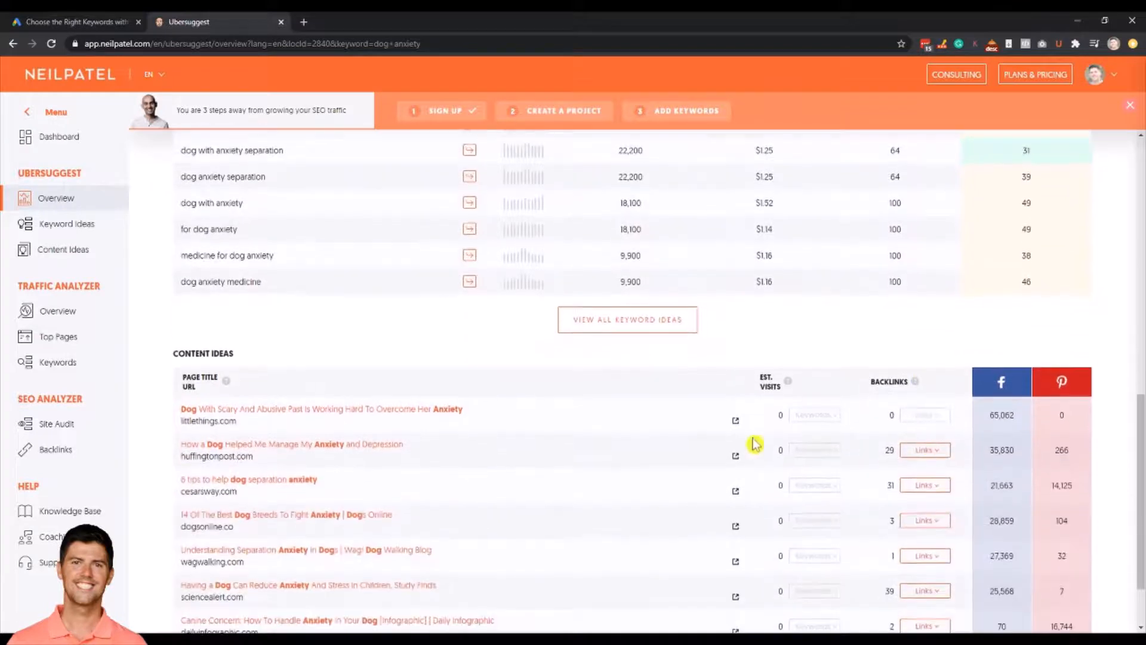
scroll(288, 355, "down", 1)
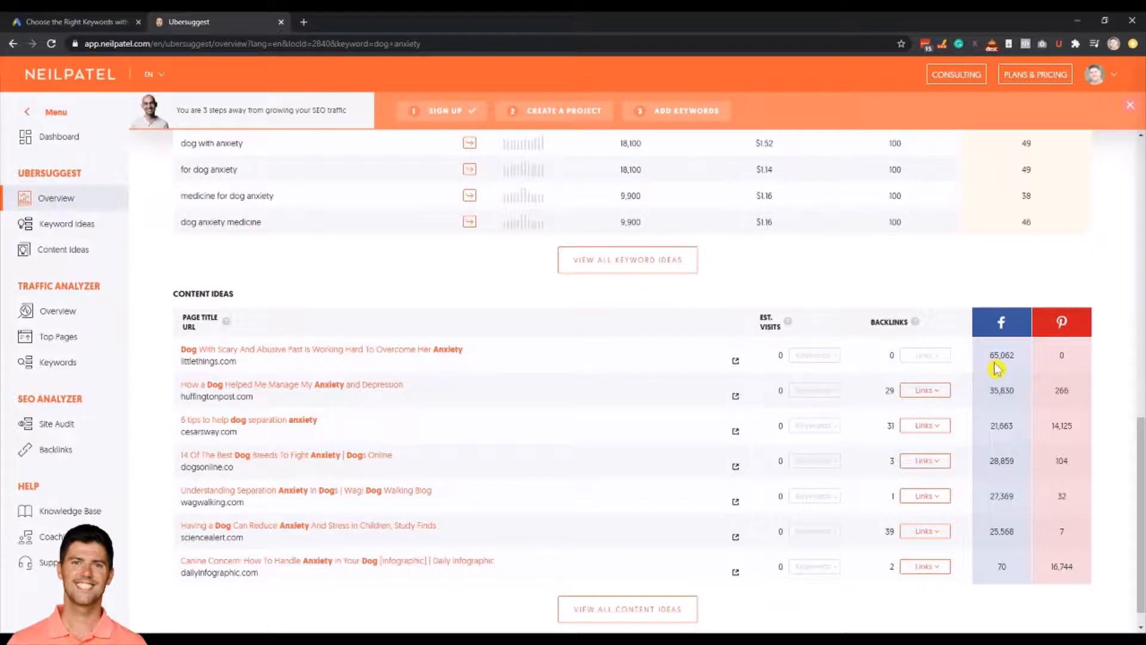
- Look back over the "dog anxiety" overview's volume chart and keyword suggestions, and open the full list of keyword ideas
scroll(659, 553, "down", 1)
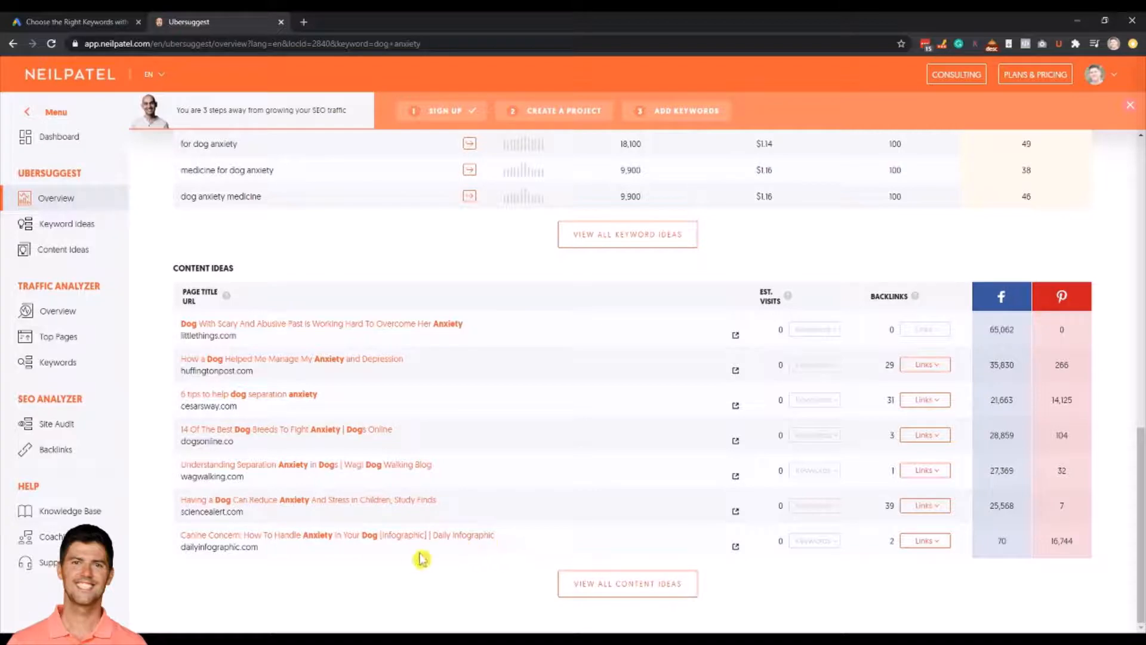
scroll(412, 387, "up", 6)
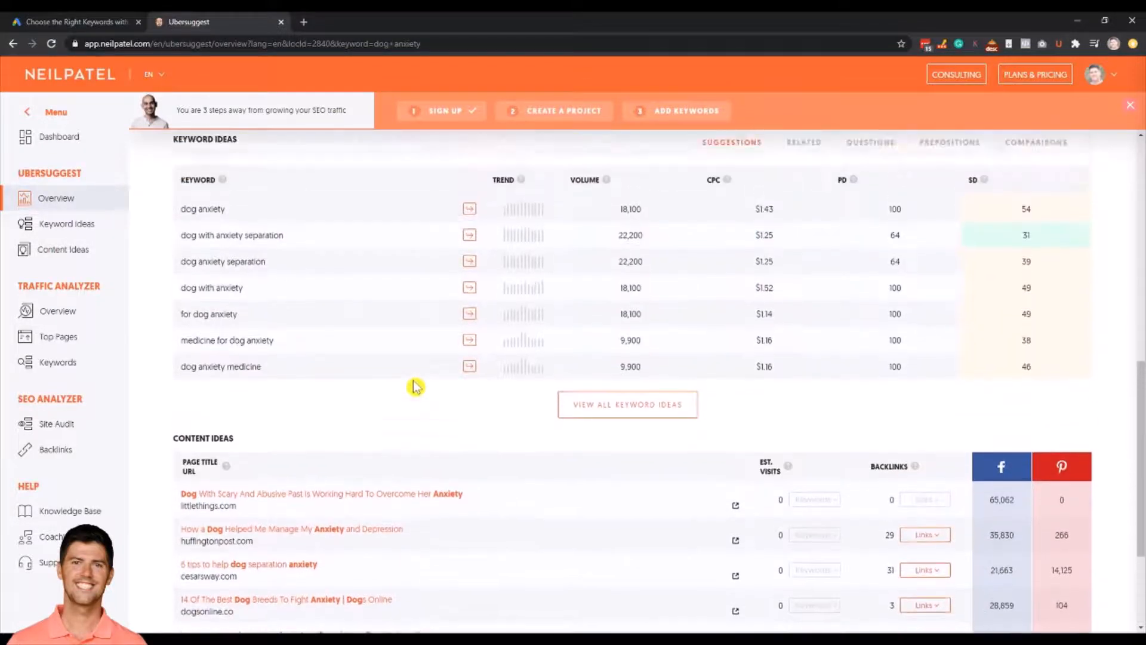
scroll(417, 387, "up", 4)
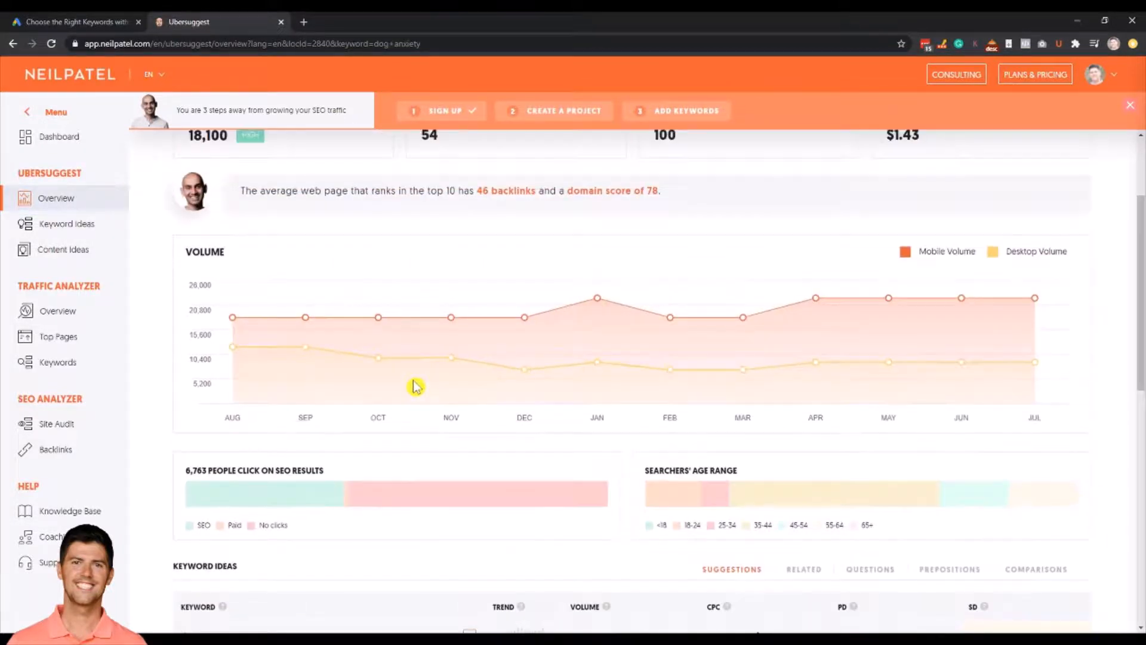
scroll(320, 304, "down", 3)
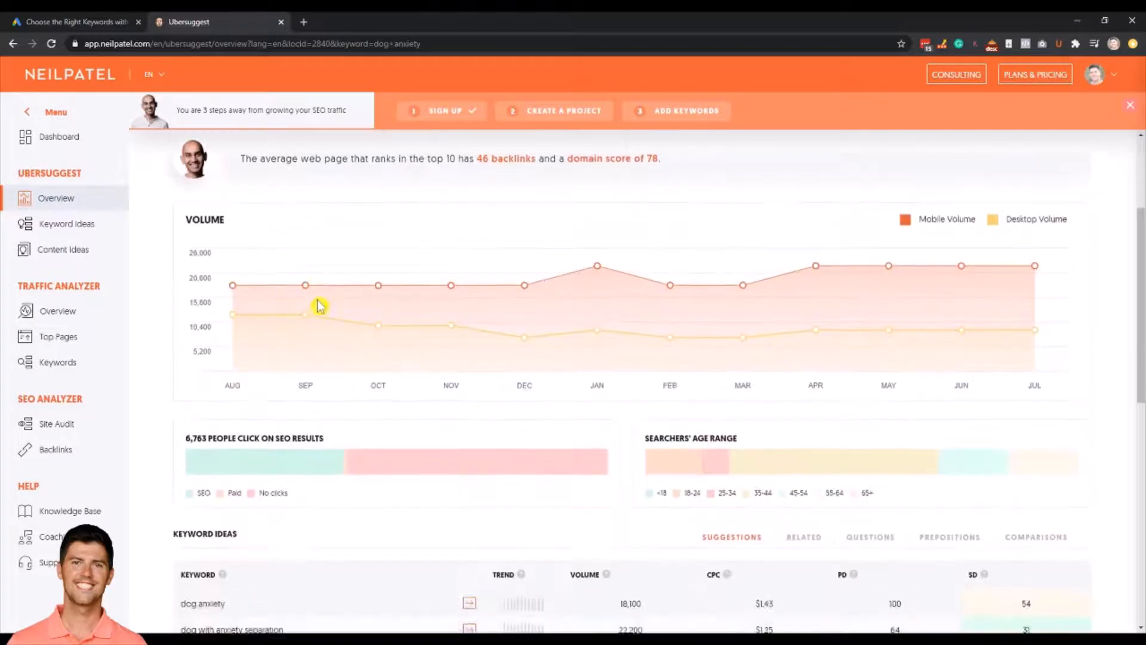
scroll(412, 449, "down", 2)
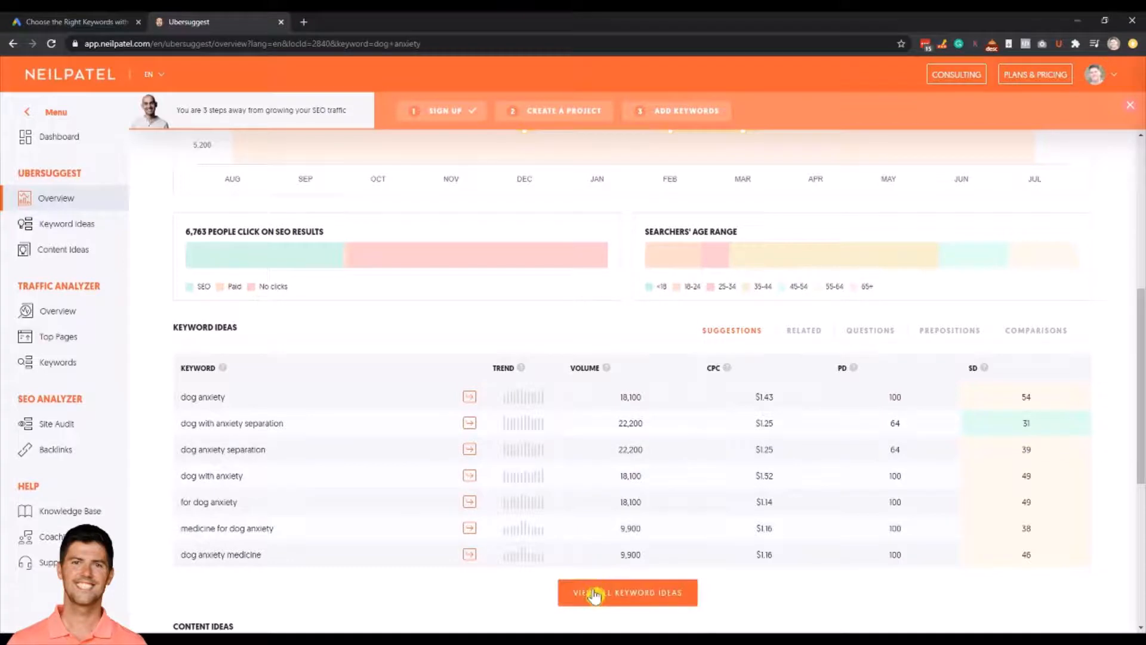
left_click(606, 602)
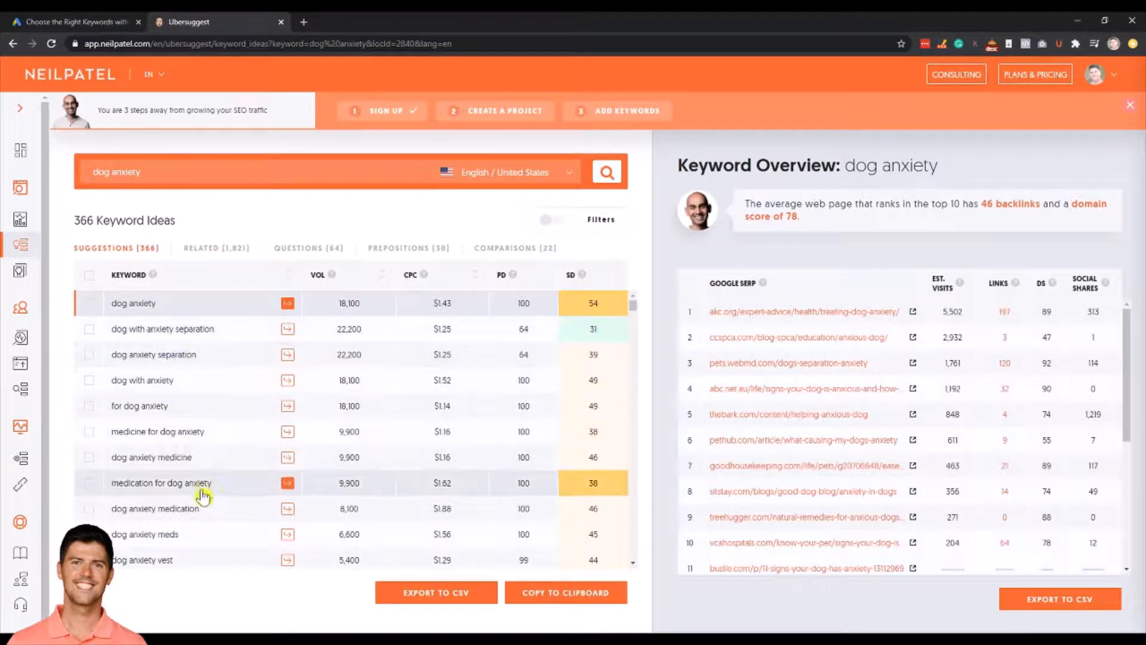
- Filter the "dog anxiety" keyword ideas to a minimum cost per click of 0.5 and a maximum SEO difficulty of 50
scroll(205, 509, "down", 3)
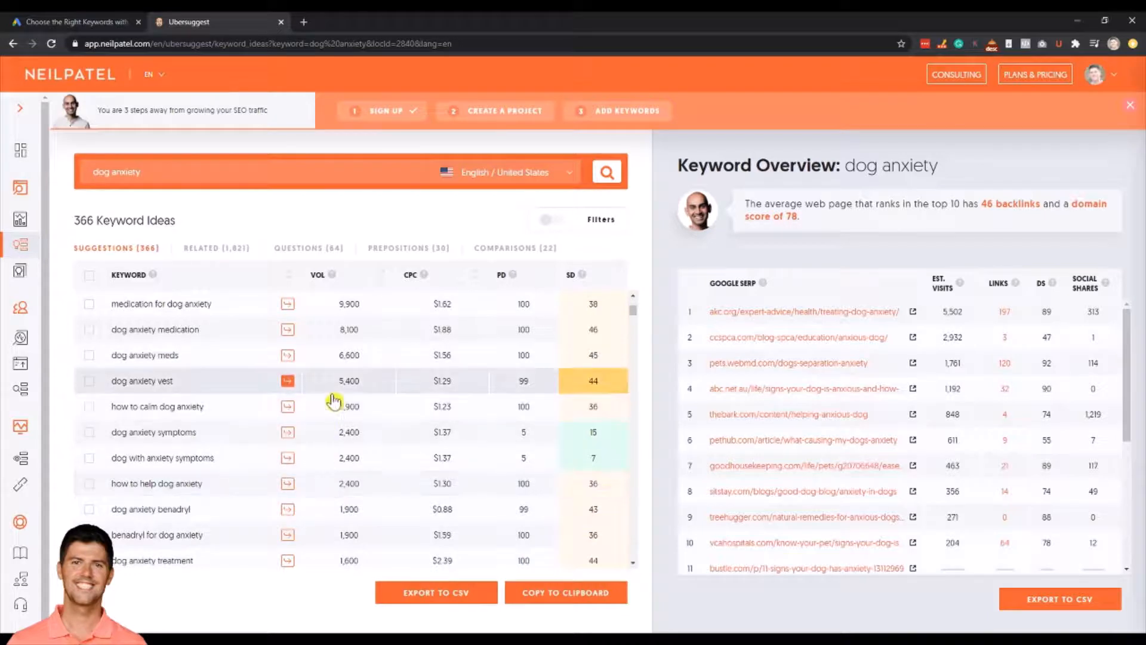
scroll(334, 397, "up", 1)
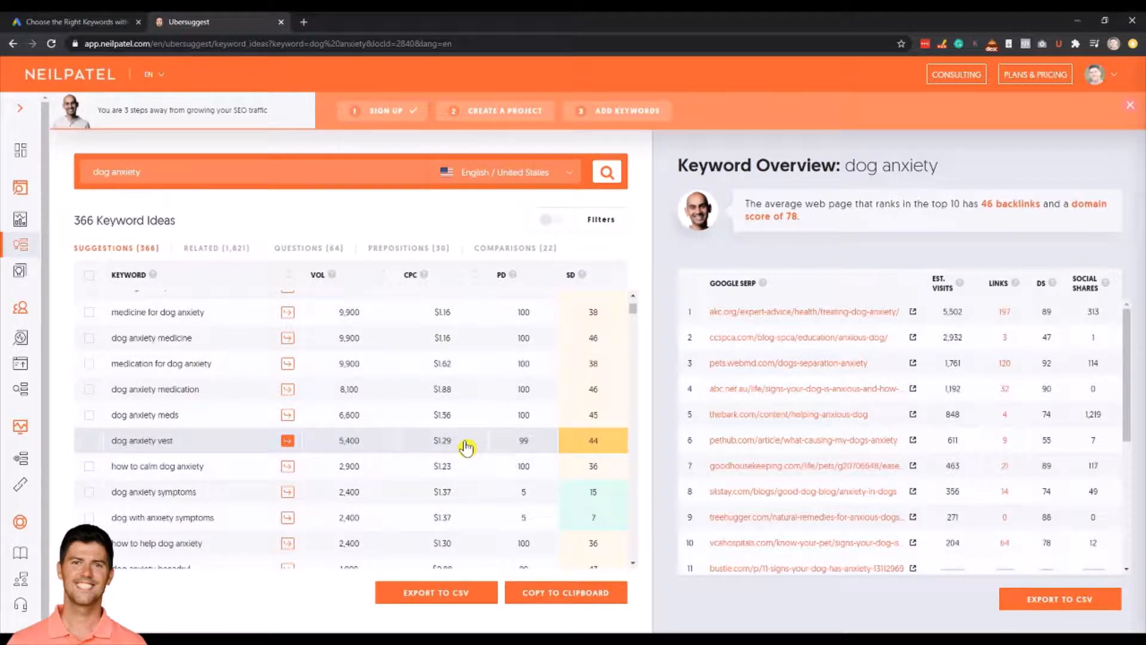
scroll(466, 447, "up", 3)
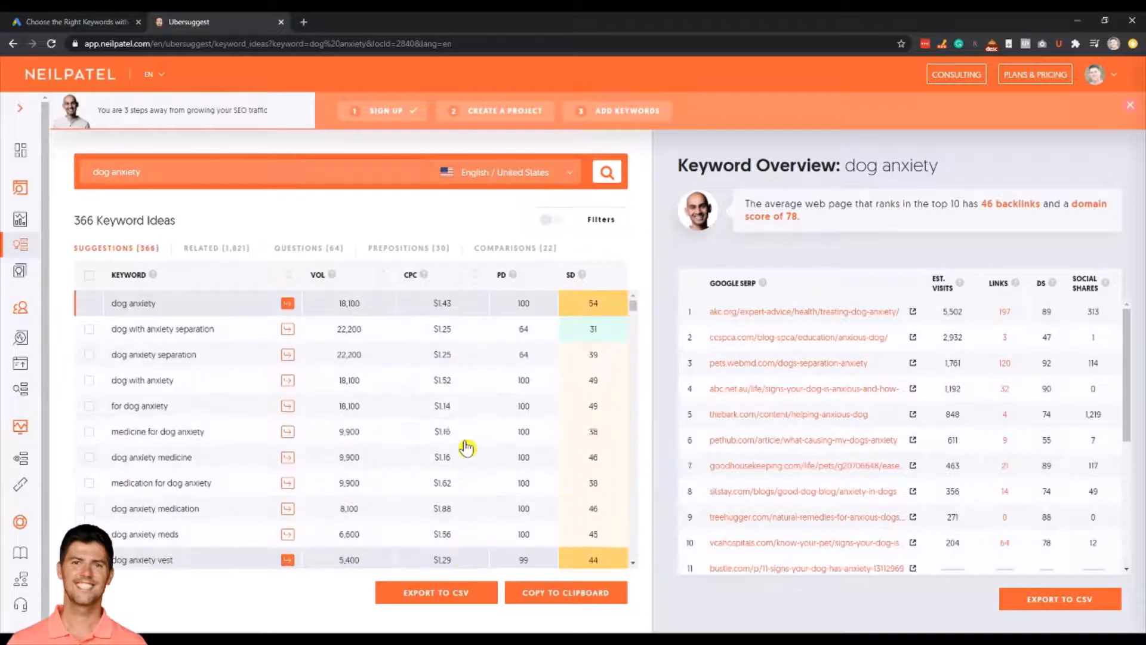
left_click(559, 225)
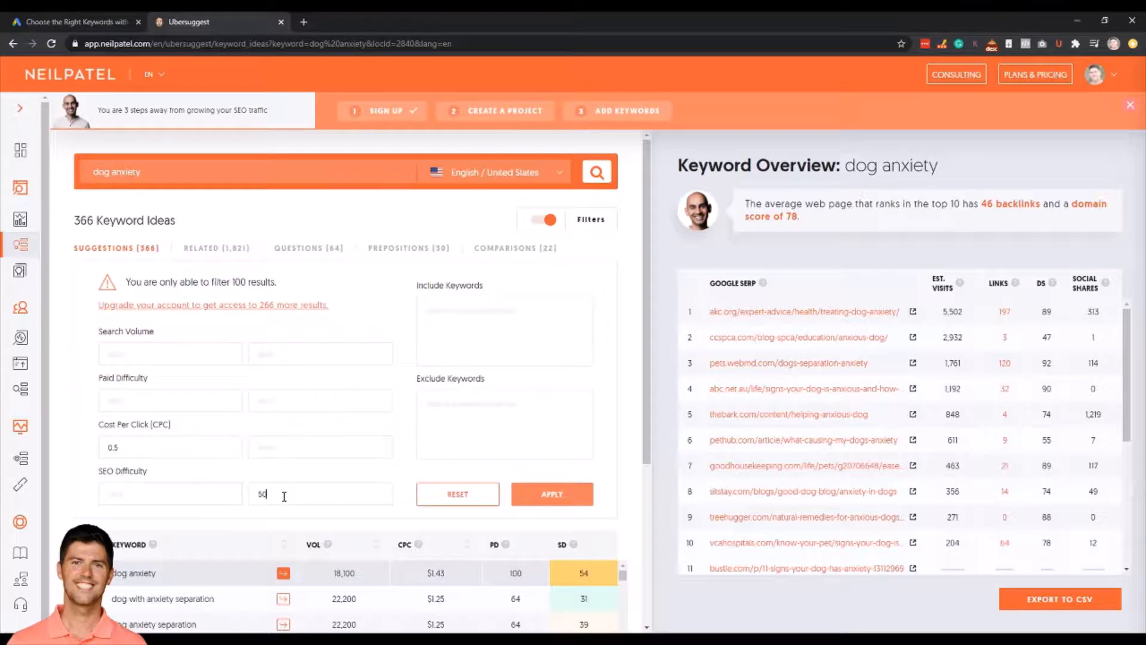
left_click(563, 499)
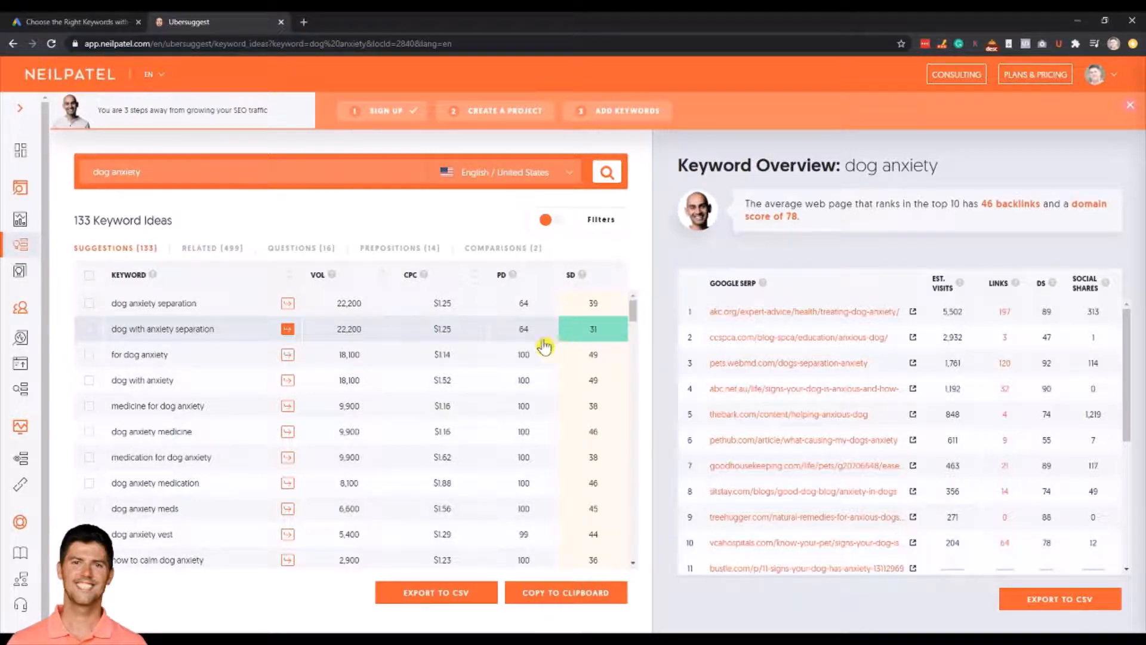
- Examine the filtered Suggestions list for keywords with low SEO difficulty, comparing their volume, CPC and paid difficulty, and return to its start
scroll(203, 412, "down", 2)
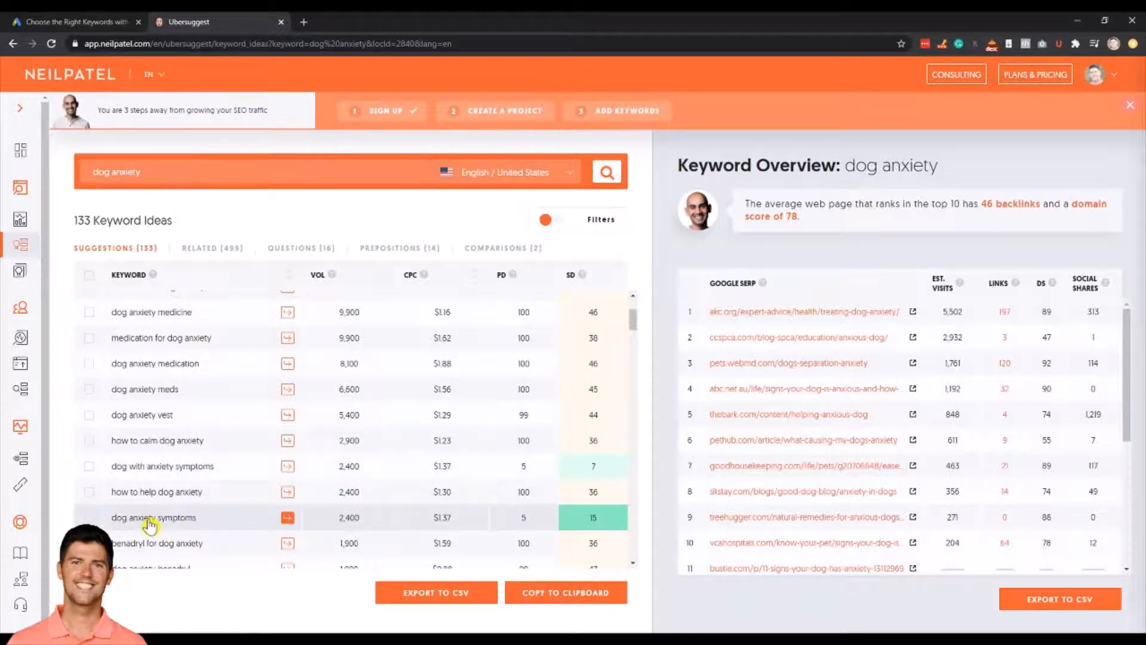
scroll(387, 489, "down", 2)
scroll(387, 489, "down", 5)
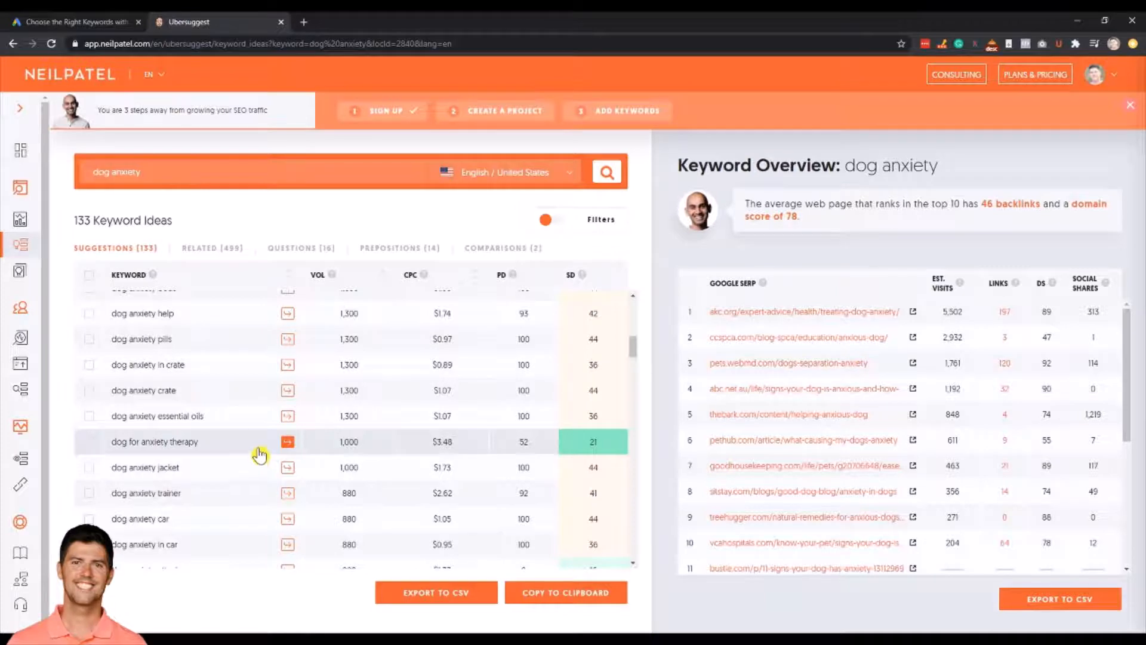
scroll(242, 445, "down", 1)
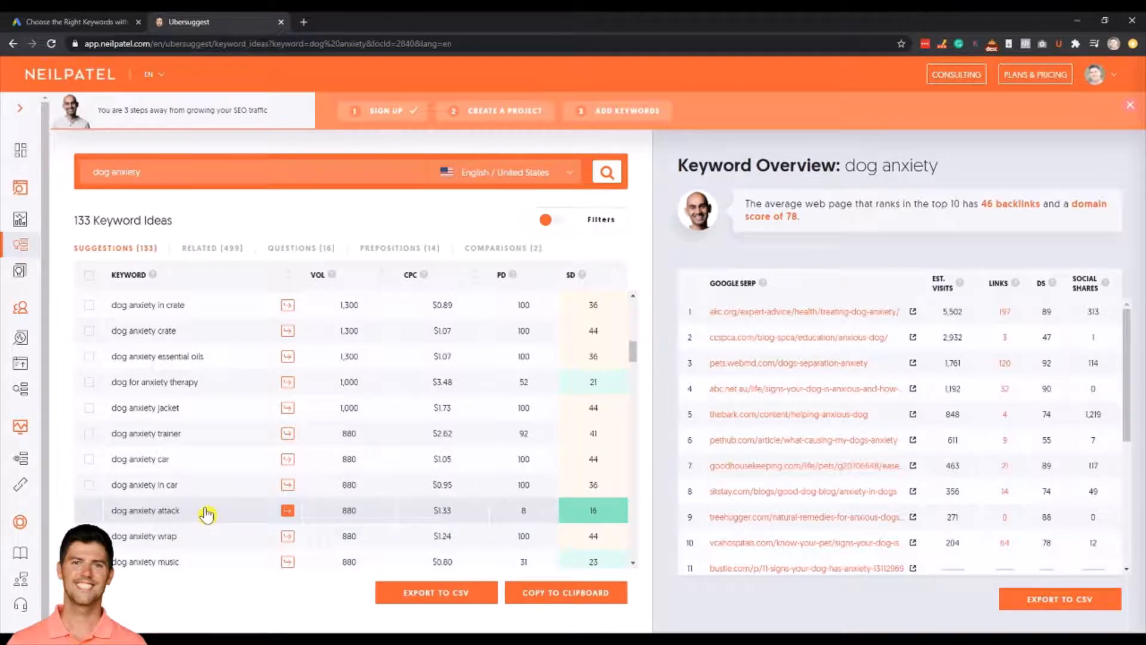
scroll(206, 514, "down", 1)
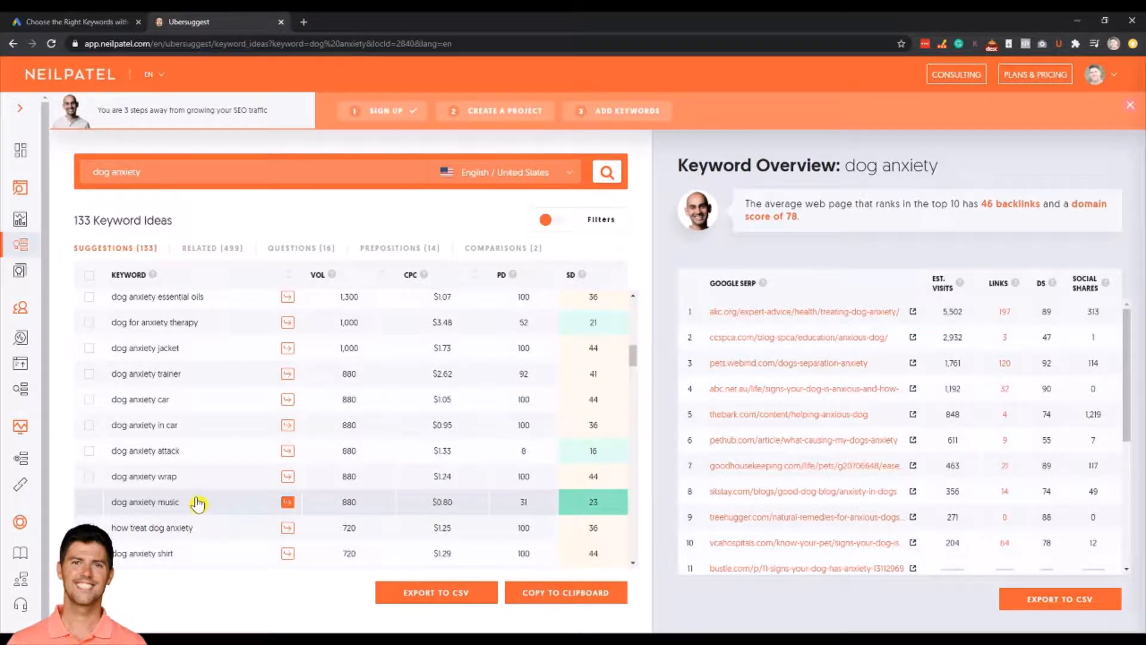
scroll(196, 503, "down", 2)
scroll(185, 504, "down", 2)
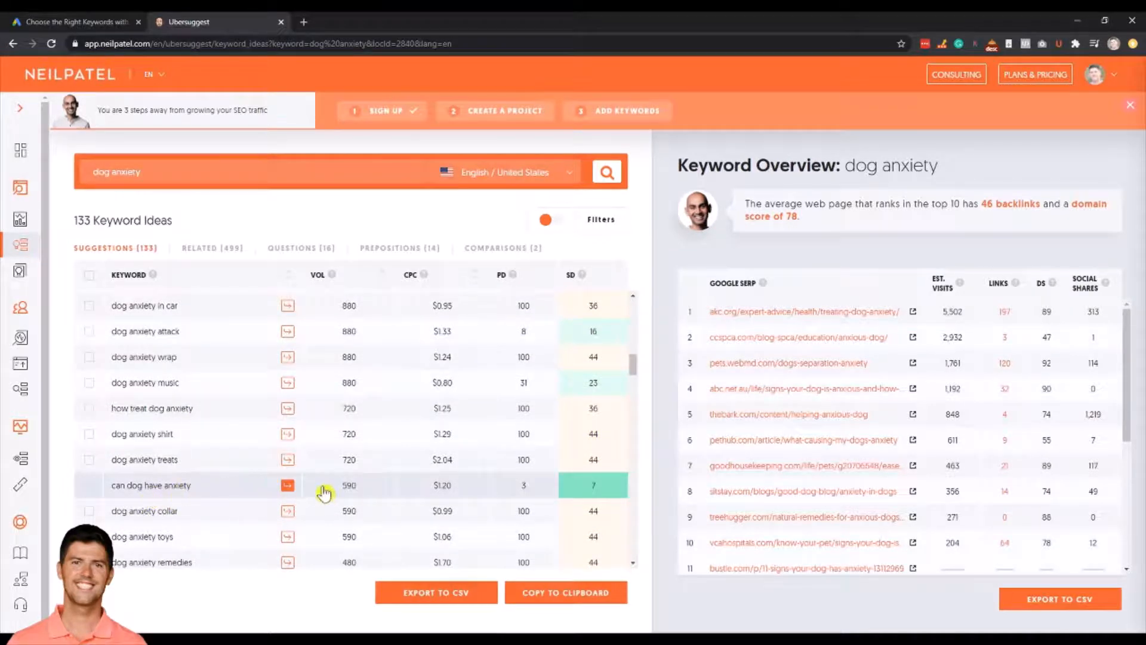
scroll(317, 487, "down", 2)
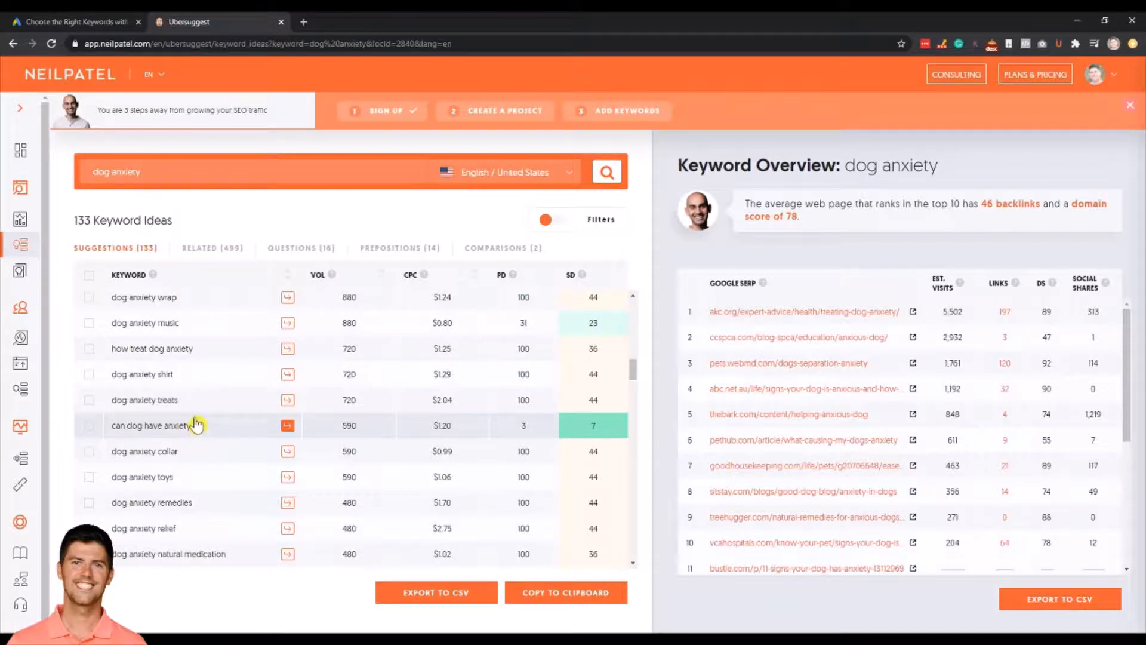
scroll(197, 426, "down", 4)
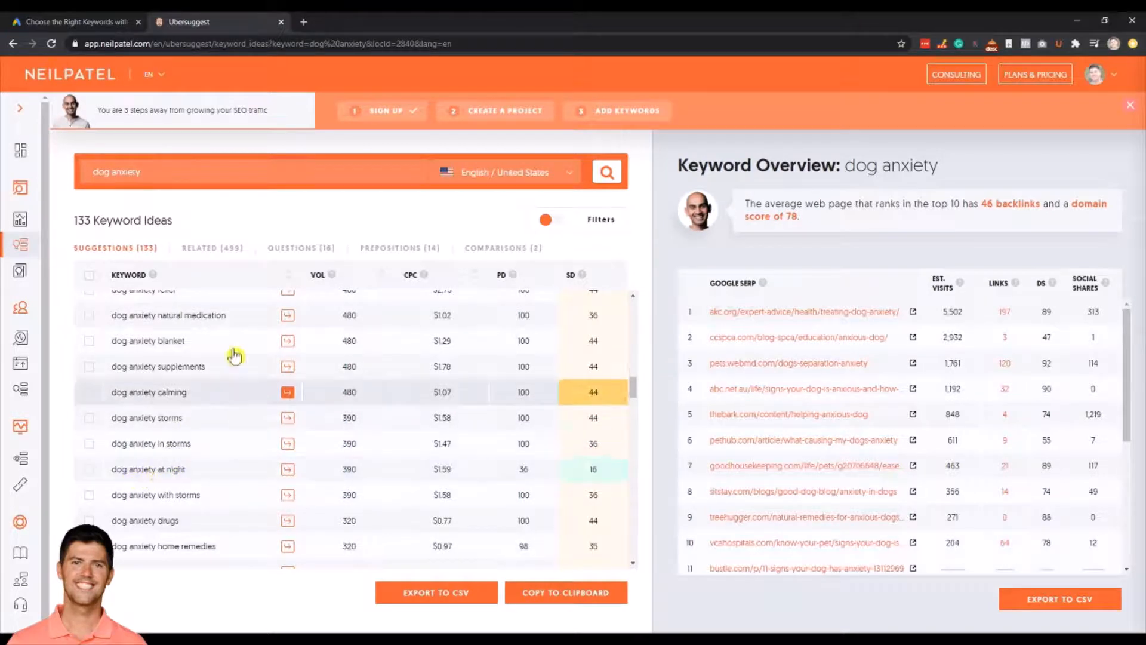
scroll(206, 420, "up", 1)
scroll(206, 421, "up", 2)
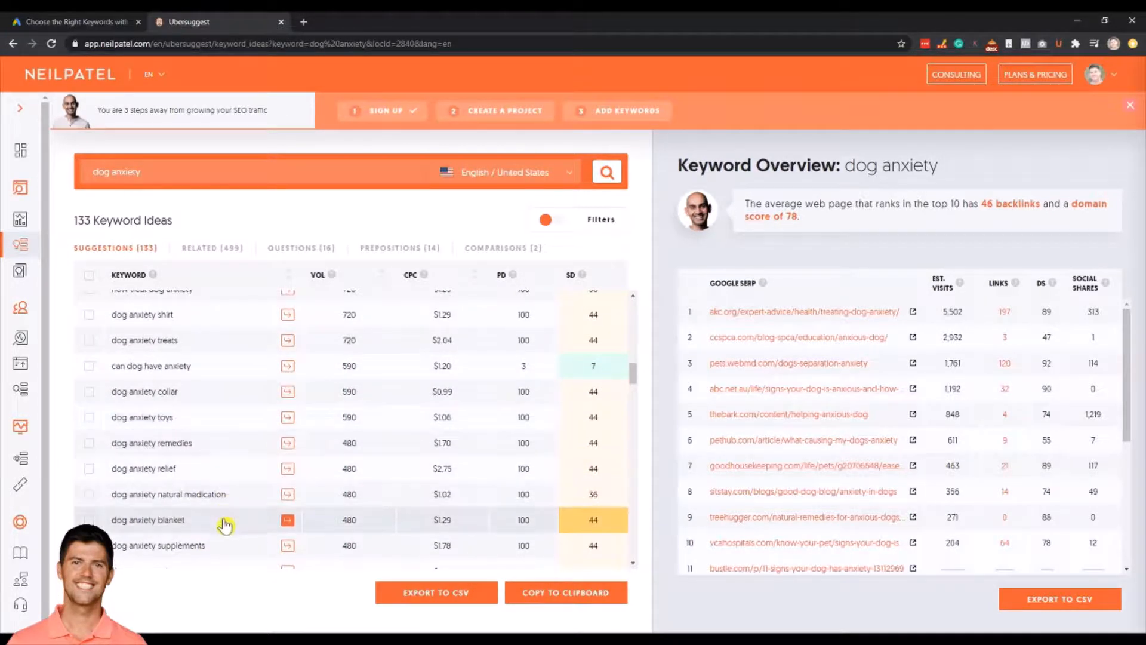
scroll(206, 373, "up", 1)
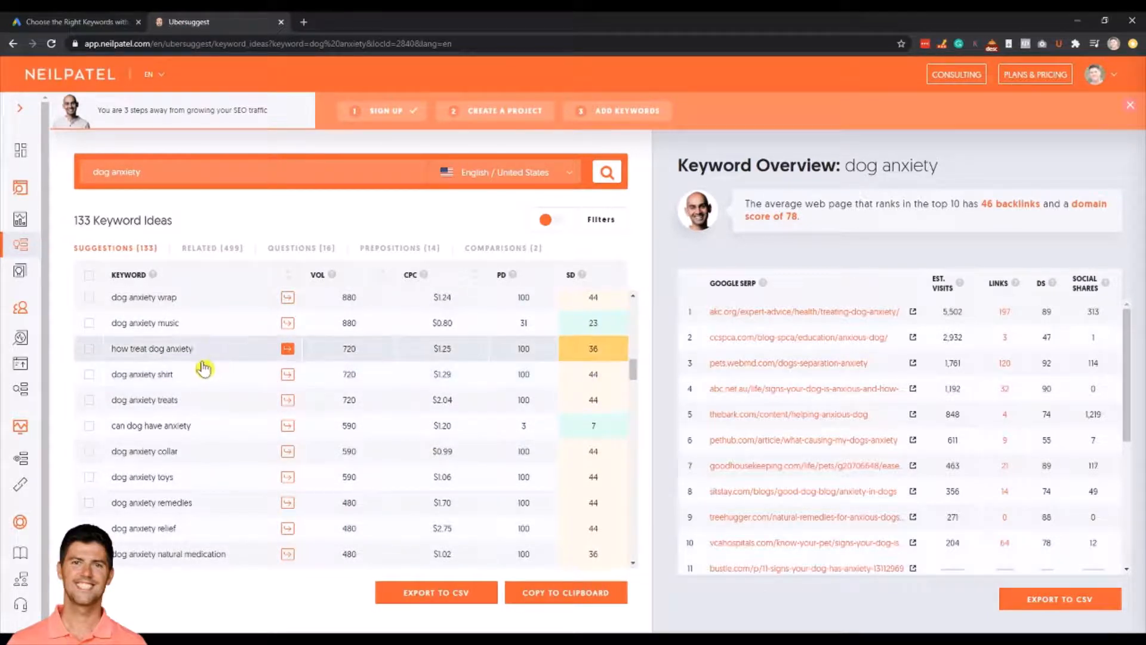
scroll(178, 395, "down", 4)
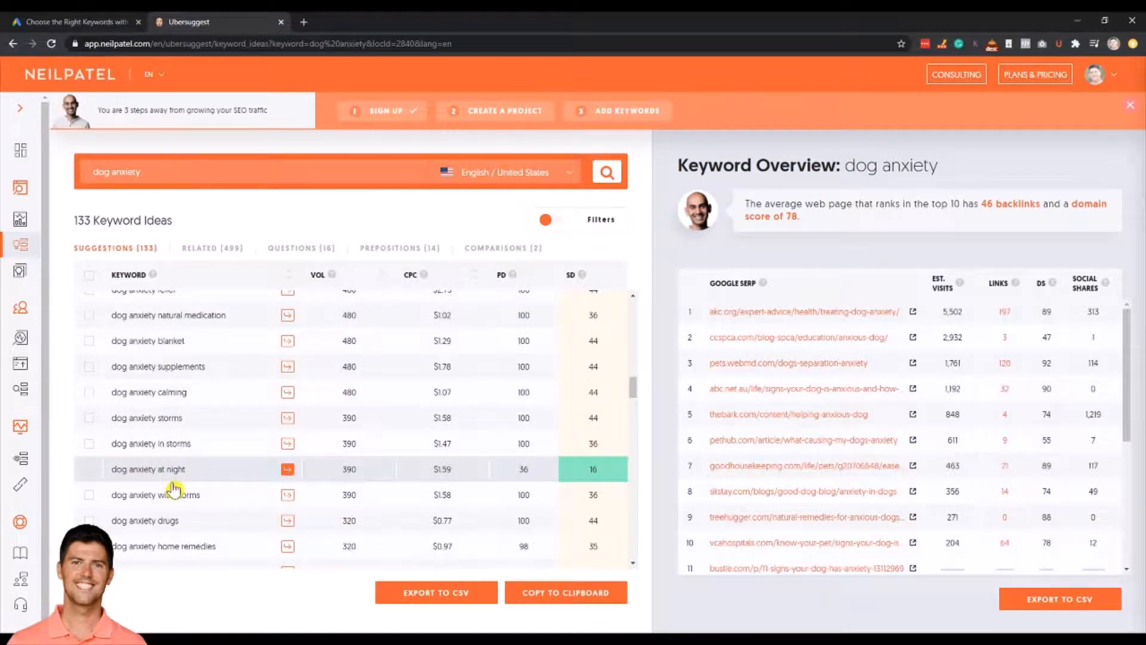
scroll(174, 490, "down", 5)
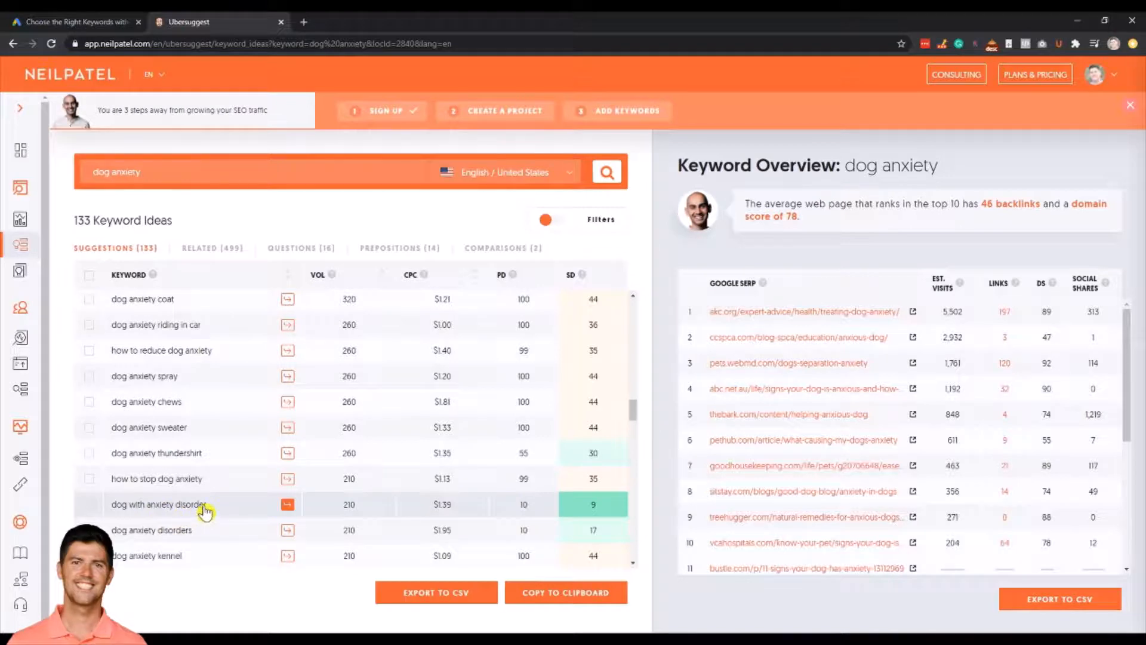
scroll(199, 532, "down", 3)
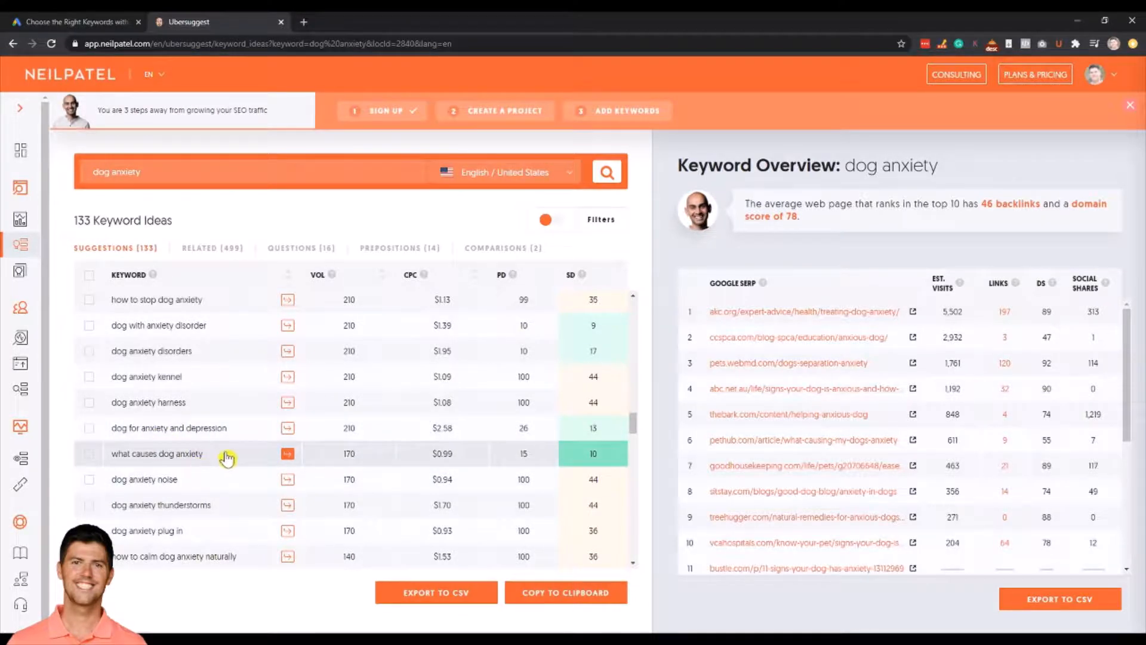
scroll(227, 457, "down", 6)
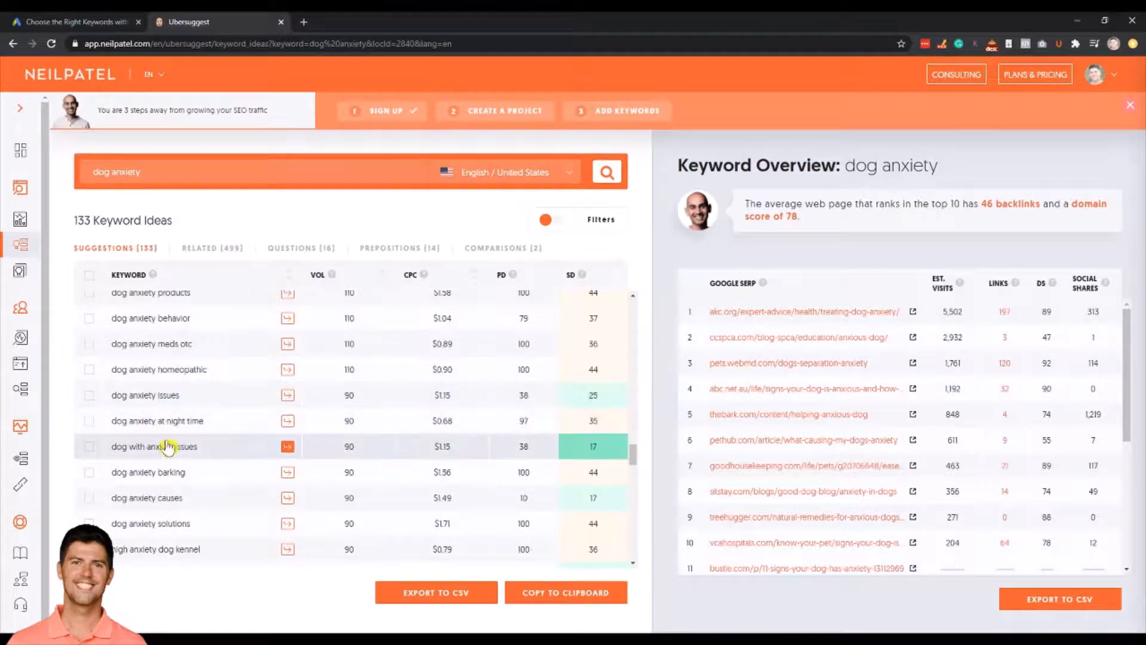
scroll(170, 502, "down", 5)
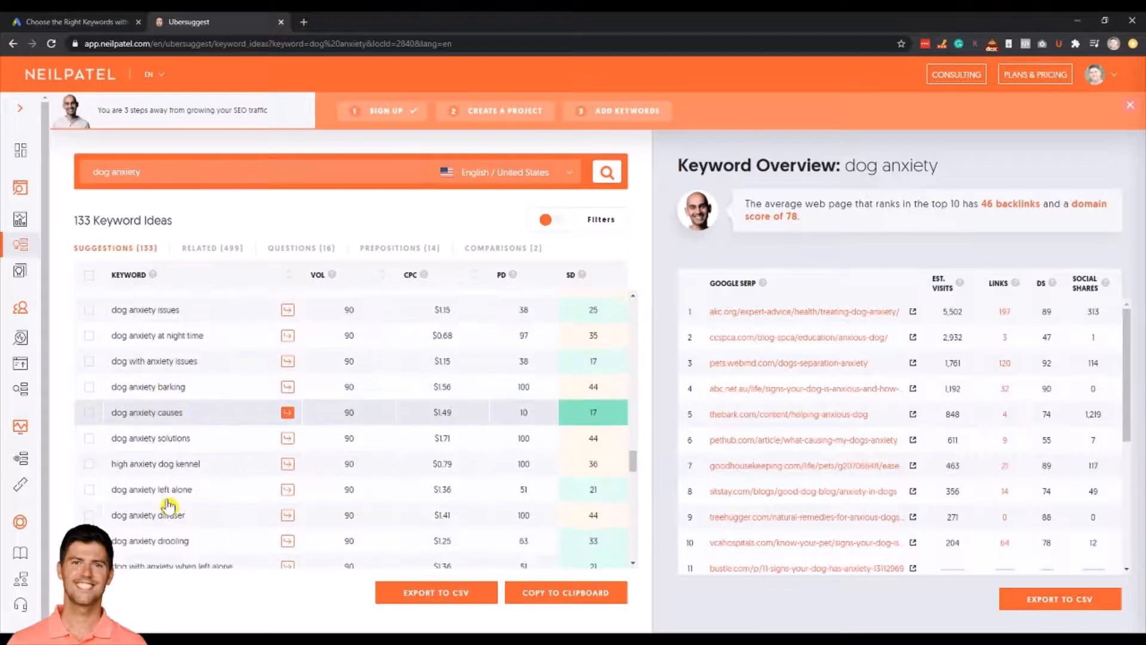
scroll(179, 487, "down", 2)
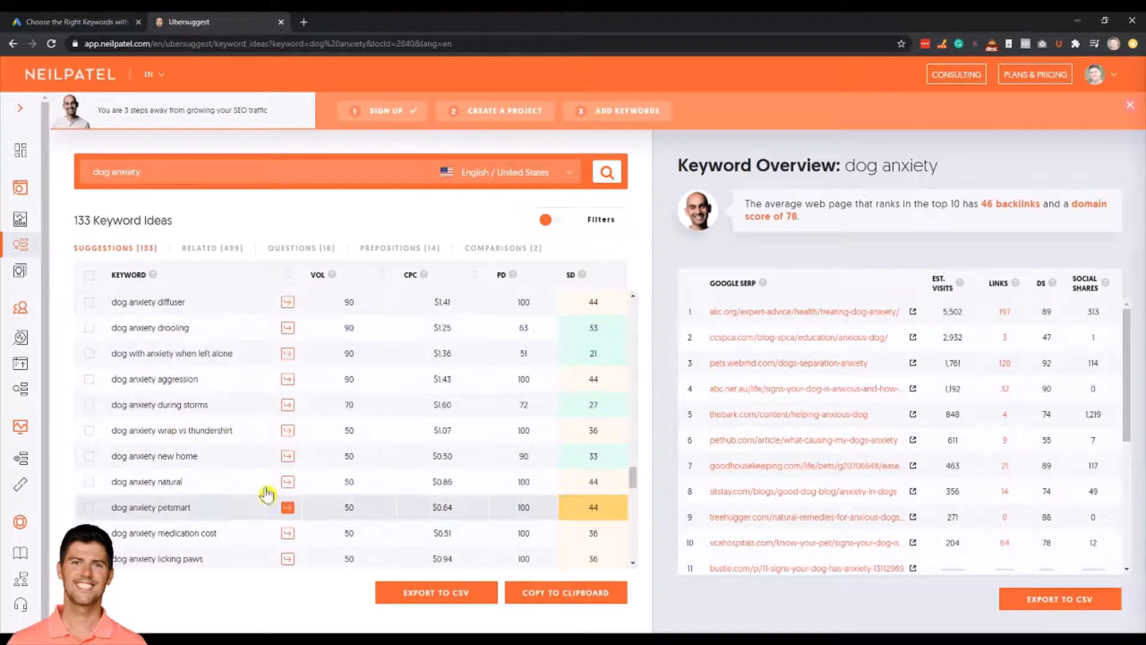
scroll(269, 484, "down", 5)
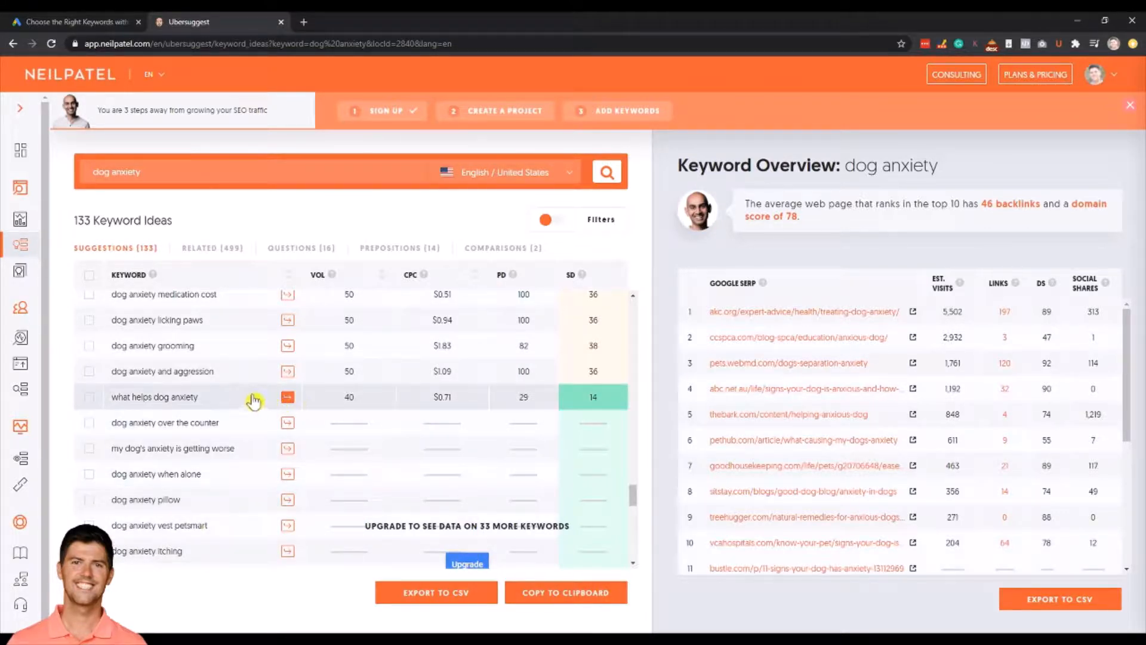
scroll(209, 403, "up", 10)
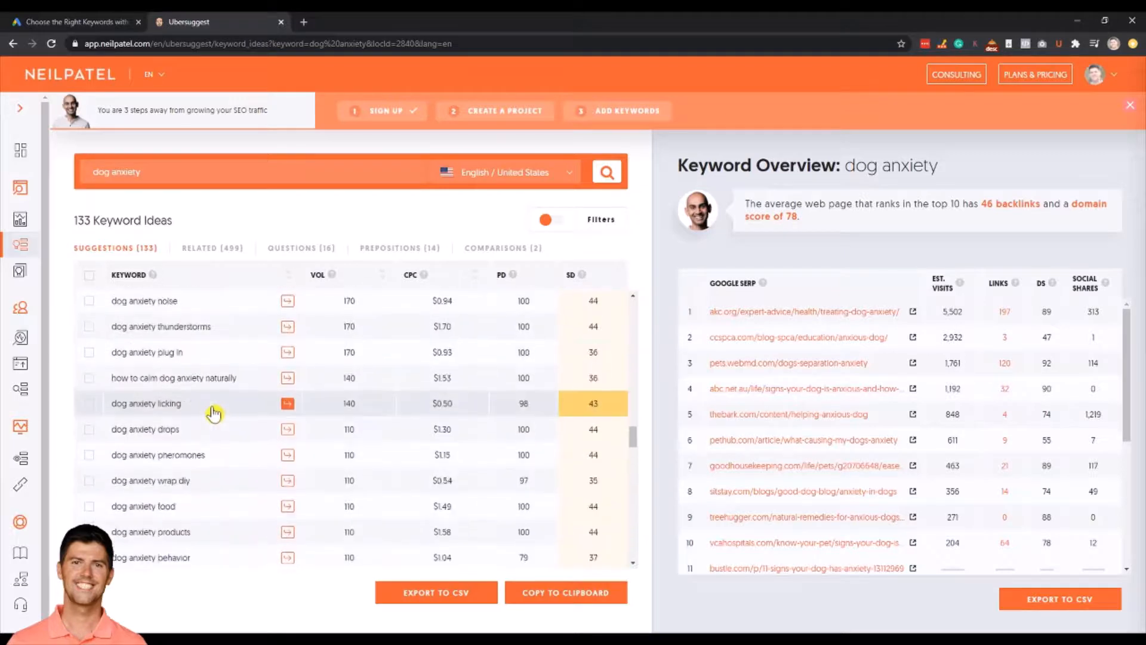
scroll(213, 421, "up", 10)
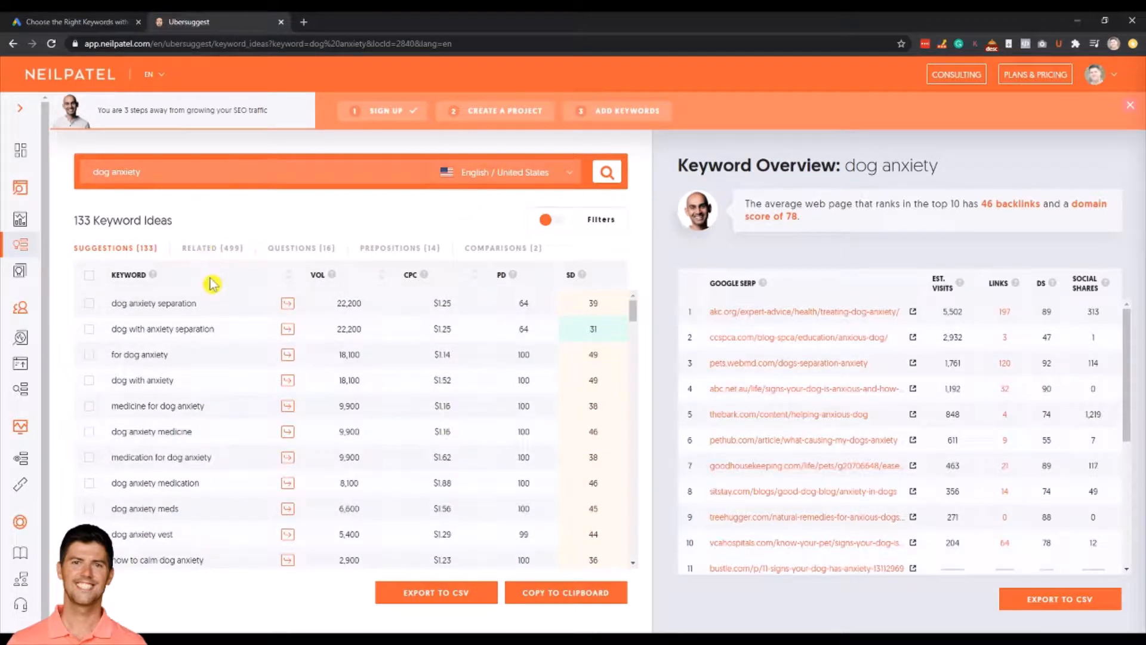
- Show the Related keyword ideas and examine them for terms combining low SEO difficulty with good search volume
left_click(204, 251)
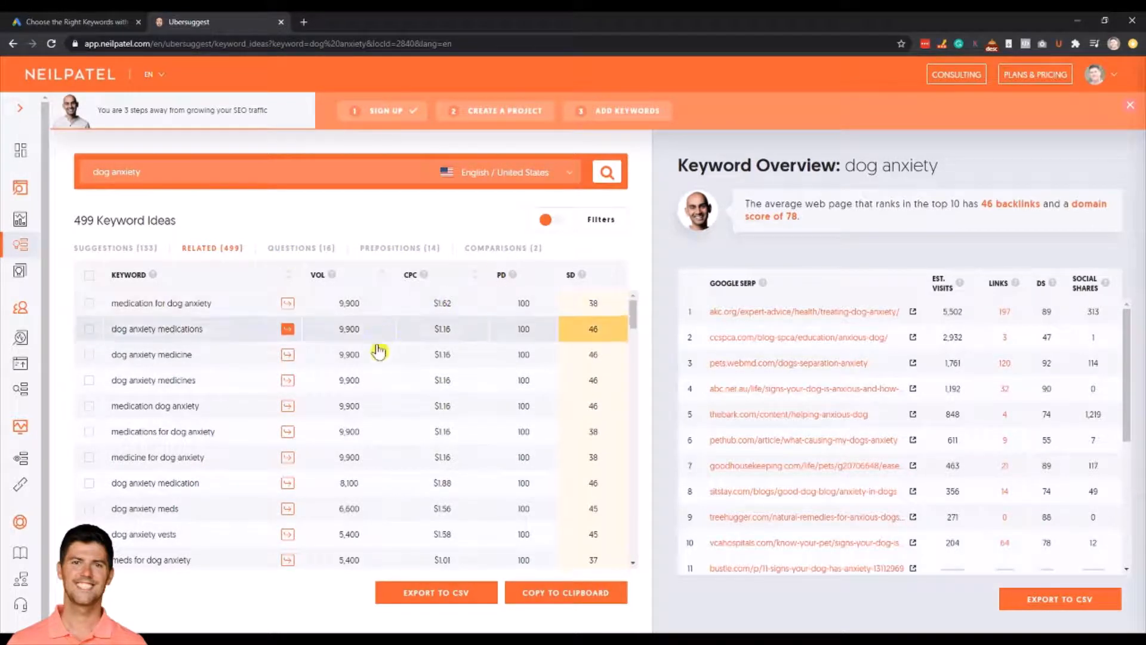
scroll(353, 424, "down", 4)
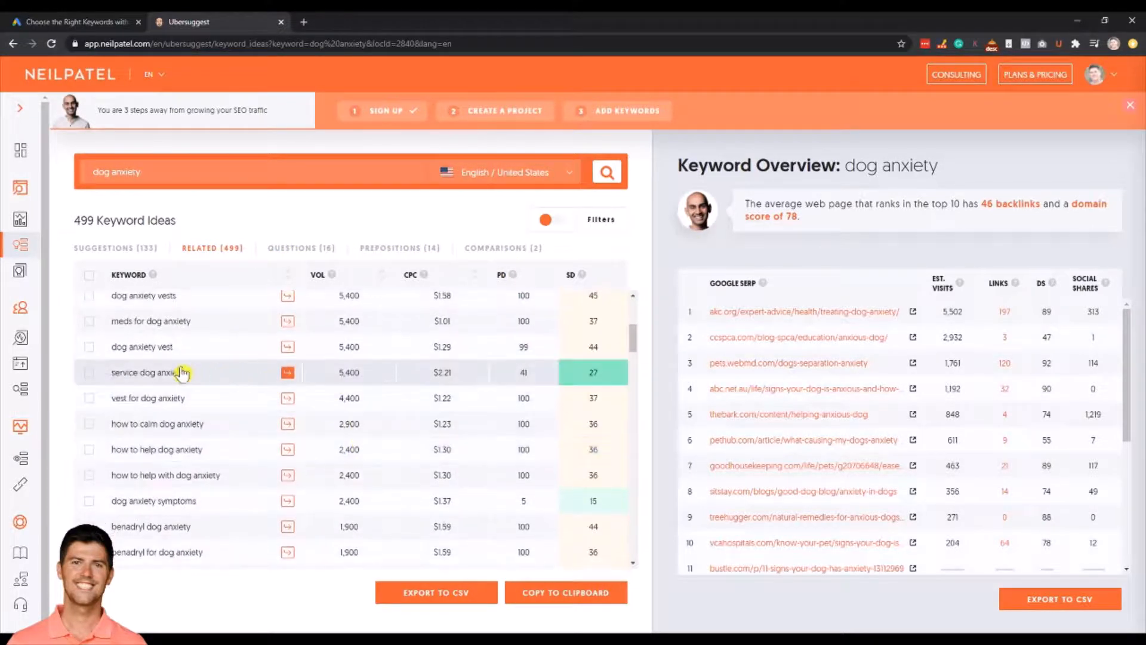
scroll(295, 447, "down", 1)
scroll(295, 446, "down", 1)
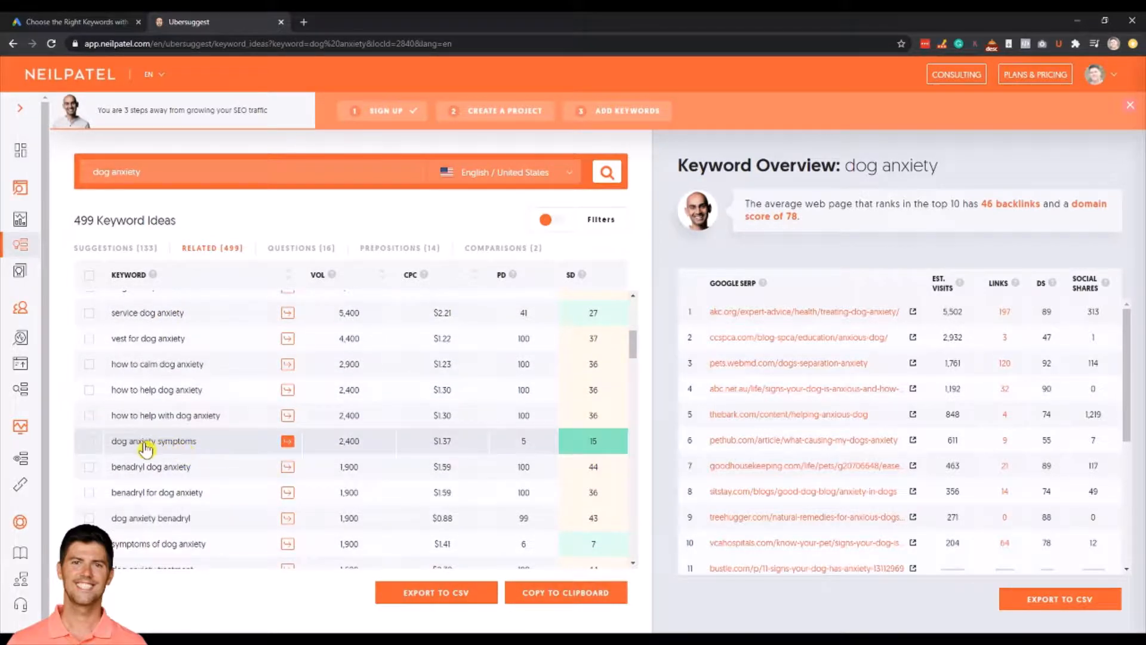
scroll(173, 442, "down", 2)
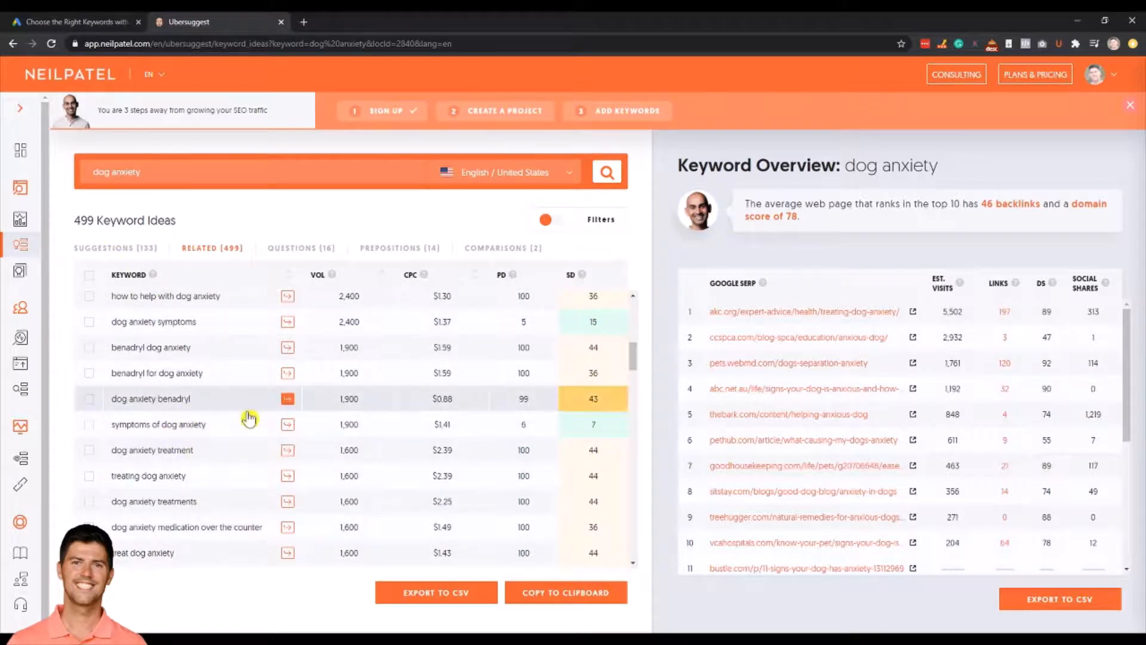
scroll(281, 442, "down", 2)
scroll(312, 459, "down", 1)
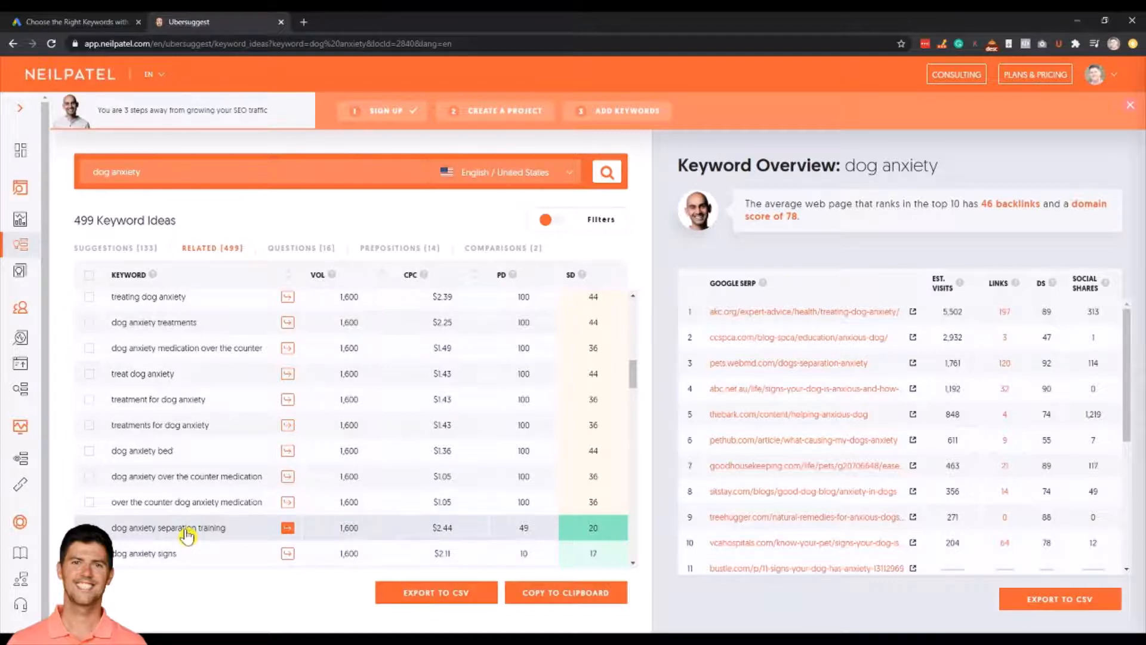
scroll(185, 532, "down", 3)
scroll(186, 514, "down", 1)
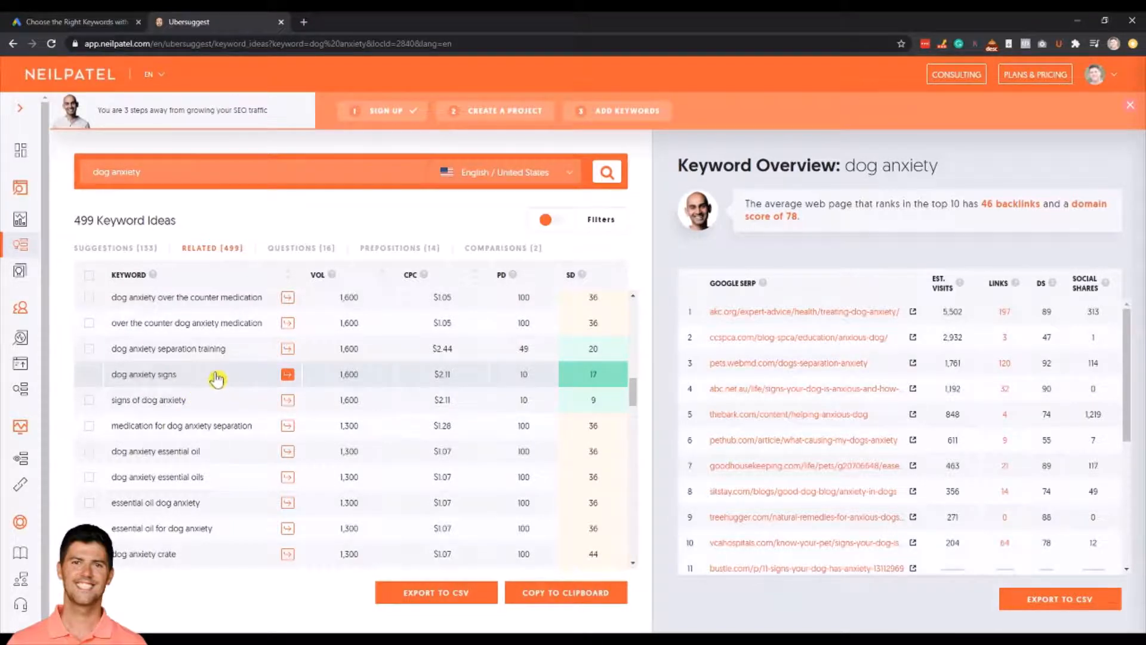
- Return to the Suggestions keyword ideas for "dog anxiety", export them to CSV, and decline the upgrade offer
scroll(226, 382, "up", 10)
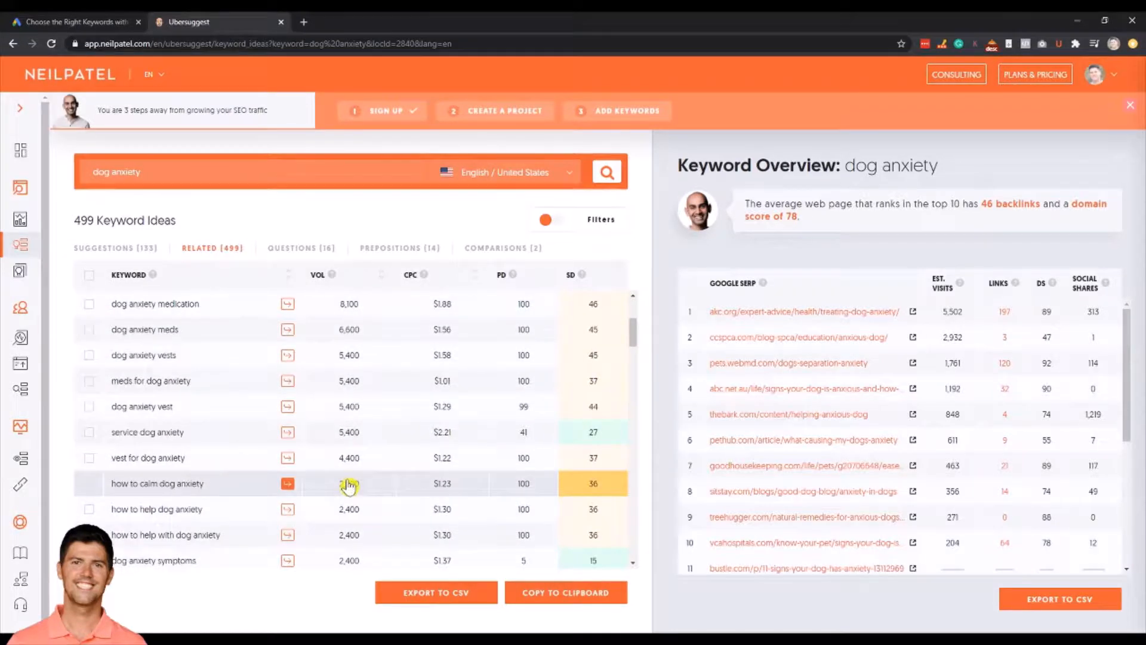
left_click(109, 250)
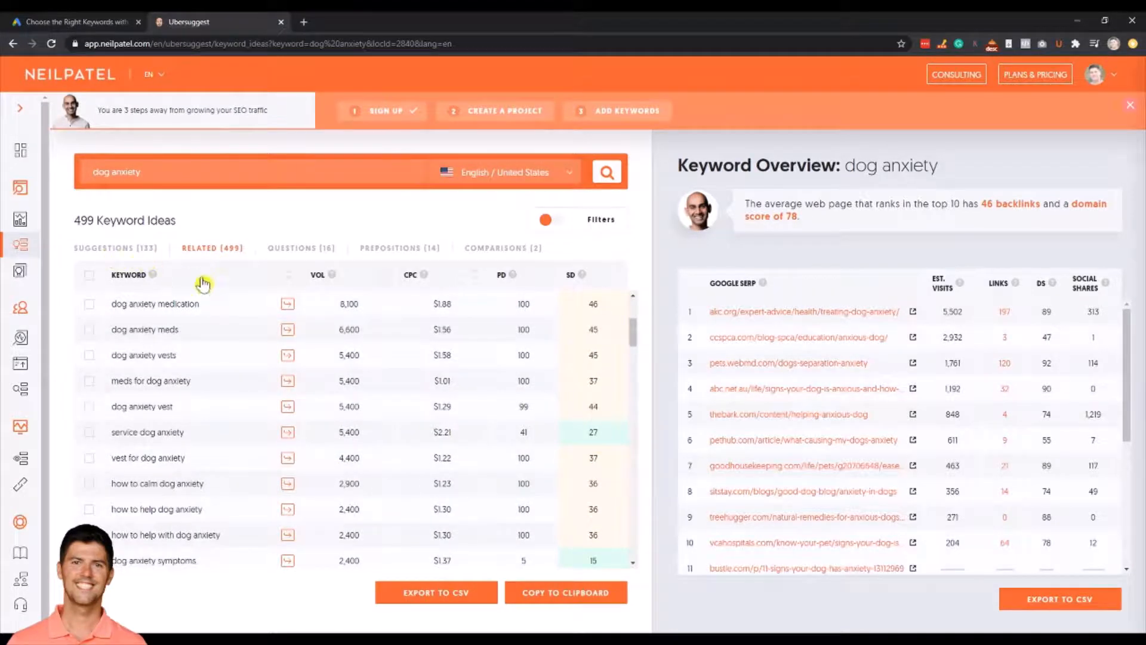
scroll(459, 378, "up", 2)
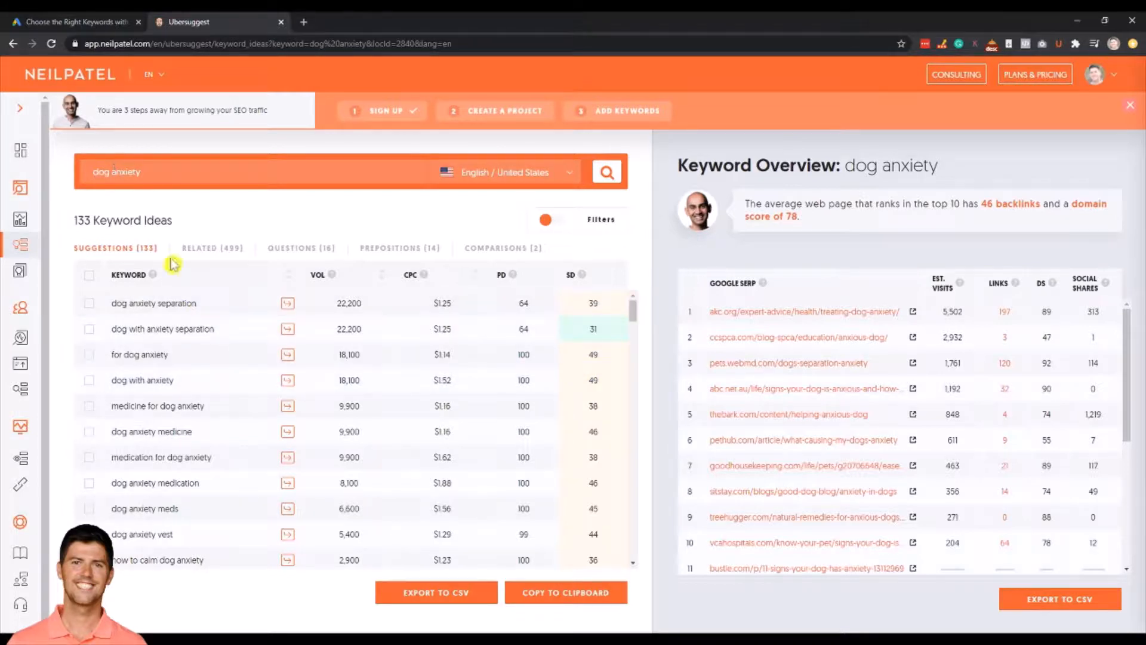
left_click(456, 599)
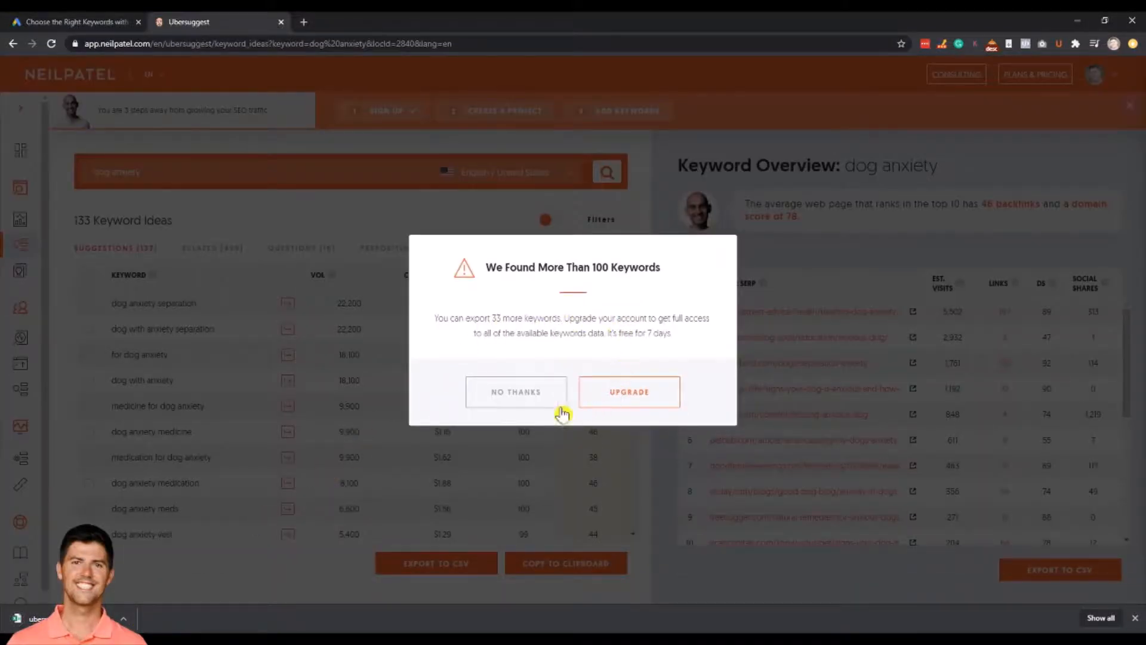
left_click(523, 394)
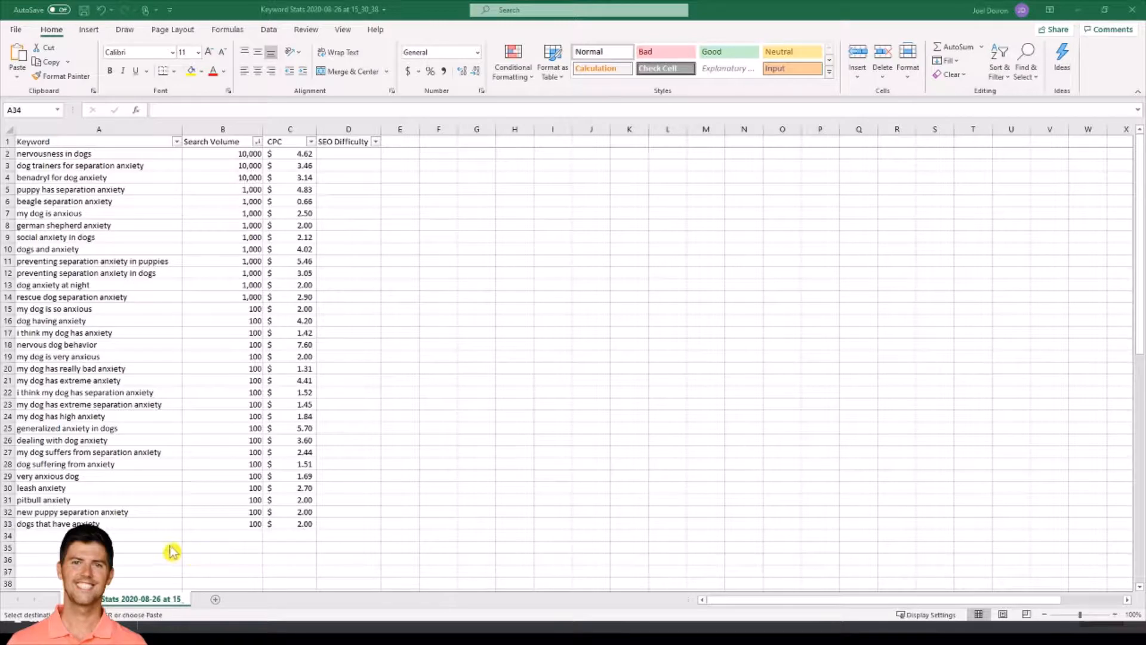
- In the Excel keyword list, paste the copied Ubersuggest keywords with volume, CPC and SEO difficulty below the existing rows, starting at A34
left_click(124, 536)
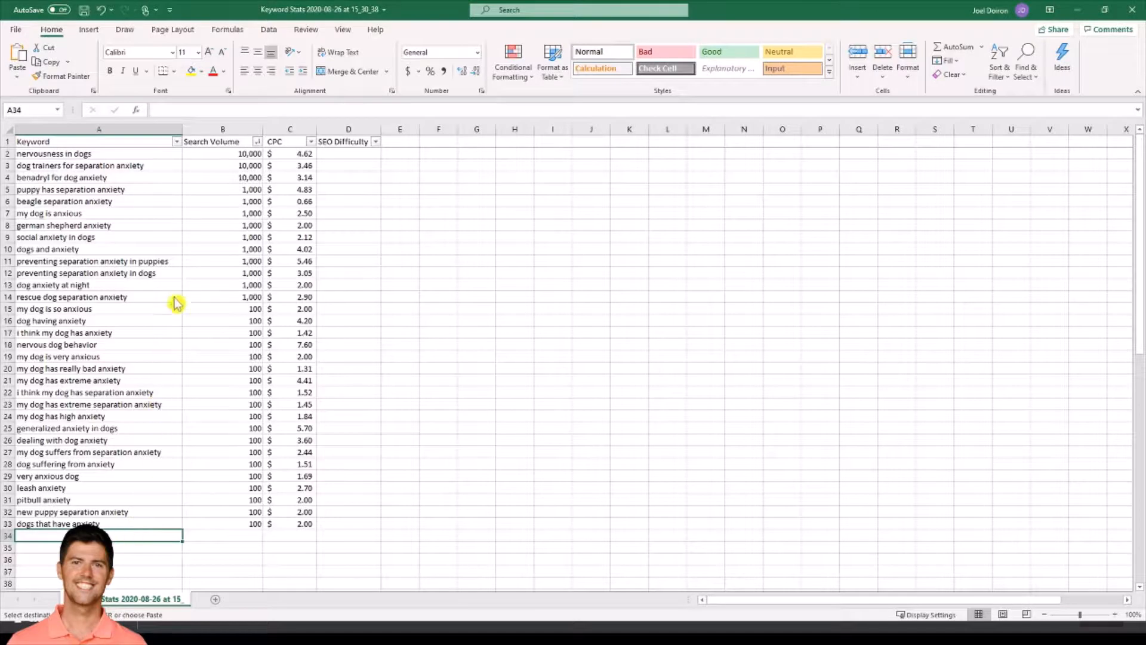
key("ctrl+v")
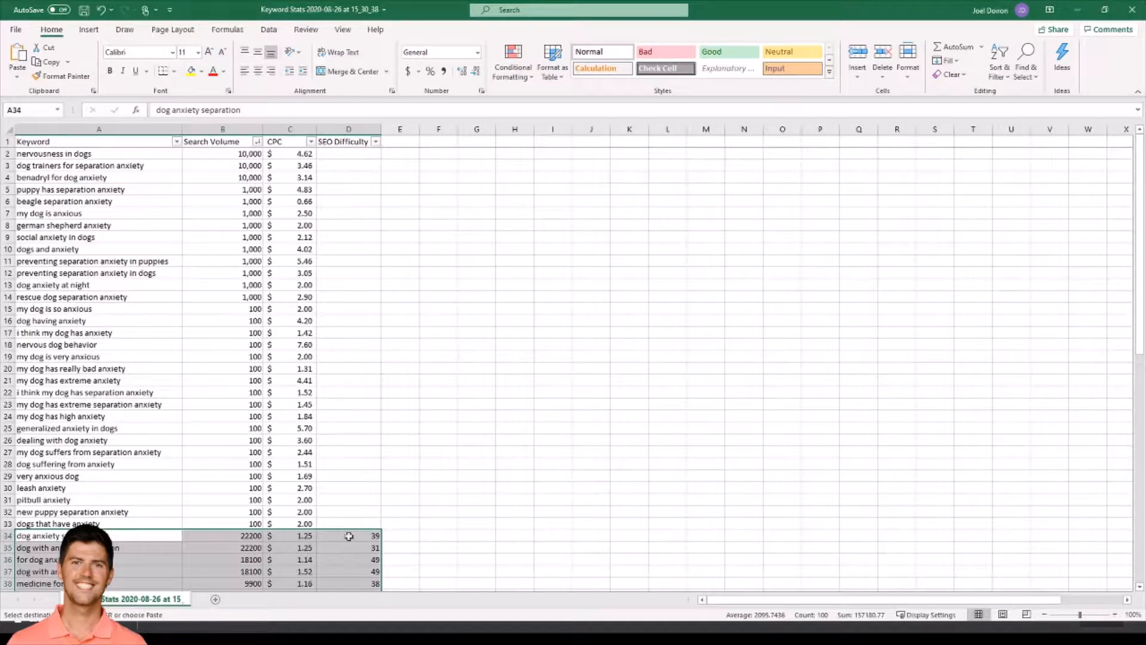
scroll(198, 543, "down", 4)
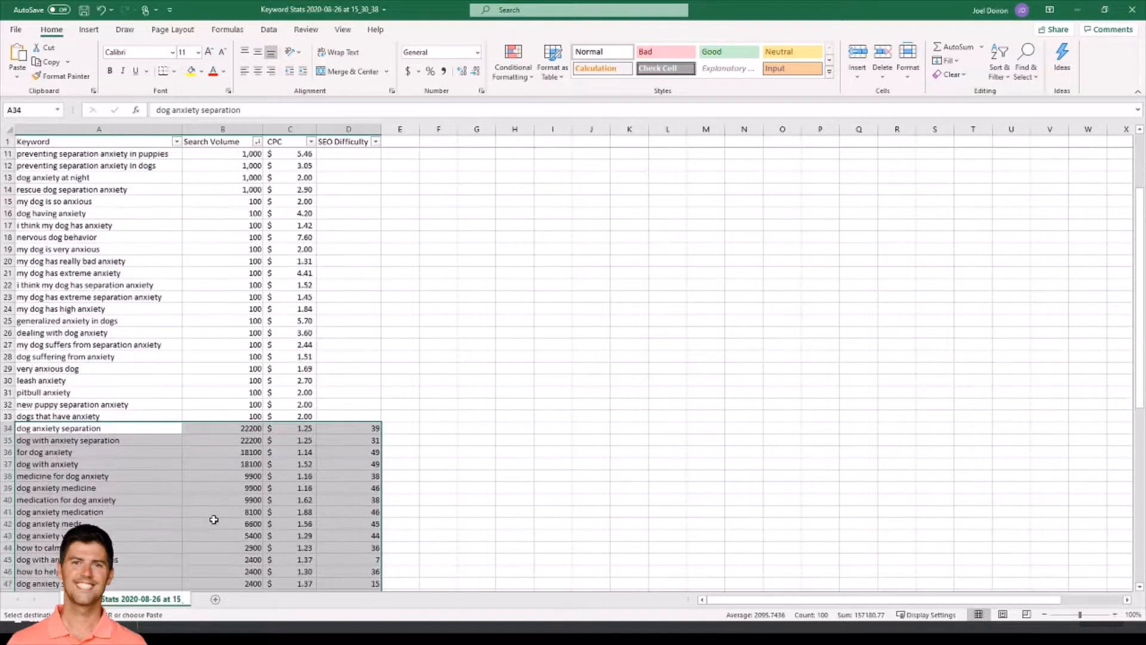
scroll(224, 509, "down", 2)
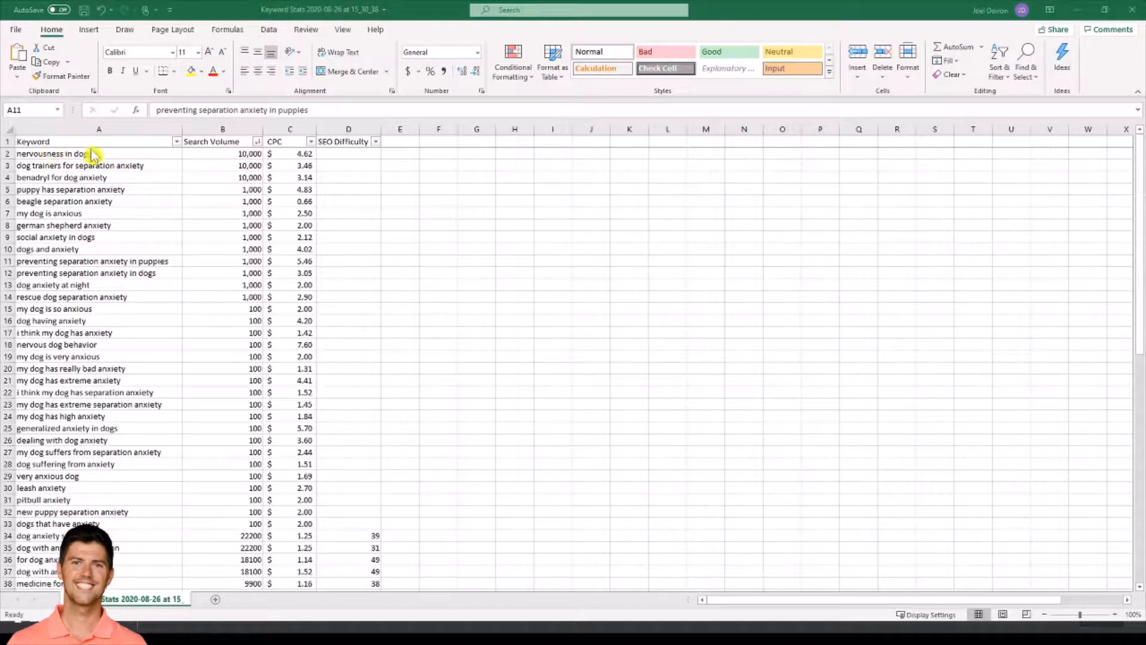
- Sort the list alphabetically by keyword and remove duplicates, deleting the "benadryl for dog anxiety" row with the 10,000 search volume
left_click(178, 142)
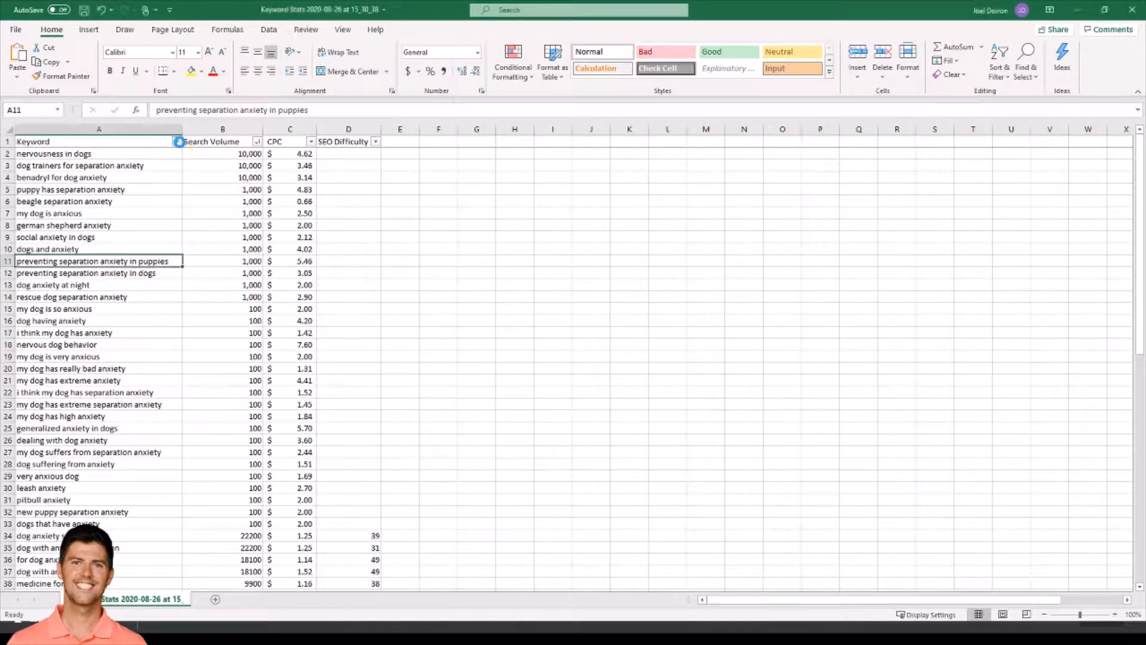
left_click(117, 159)
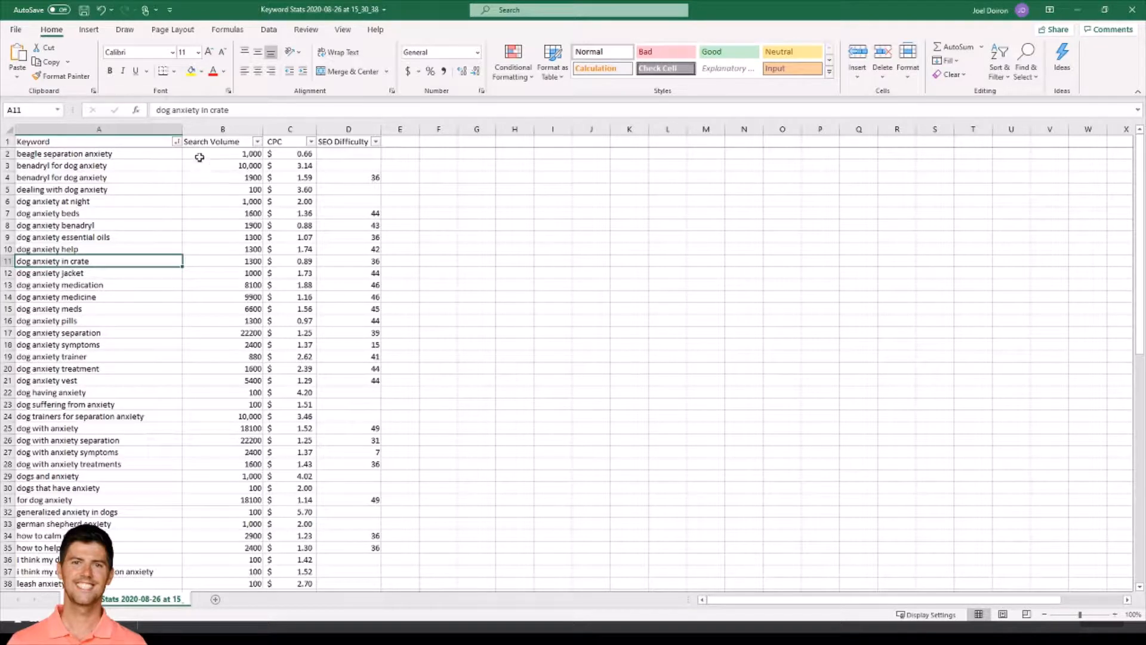
left_click(4, 167)
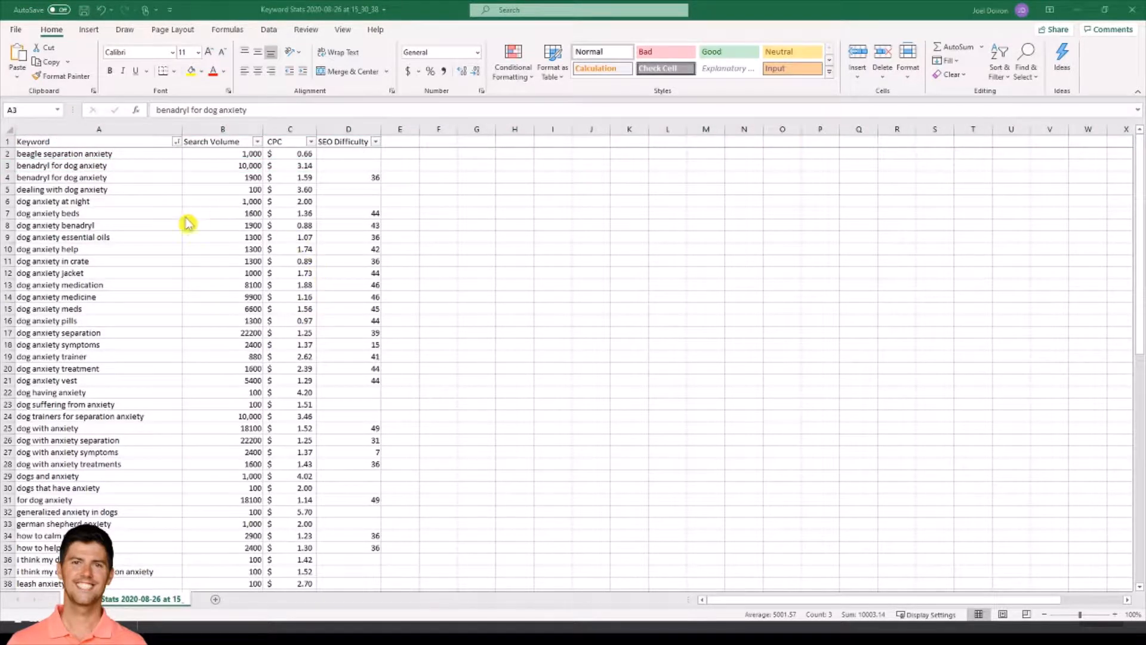
scroll(128, 289, "down", 2)
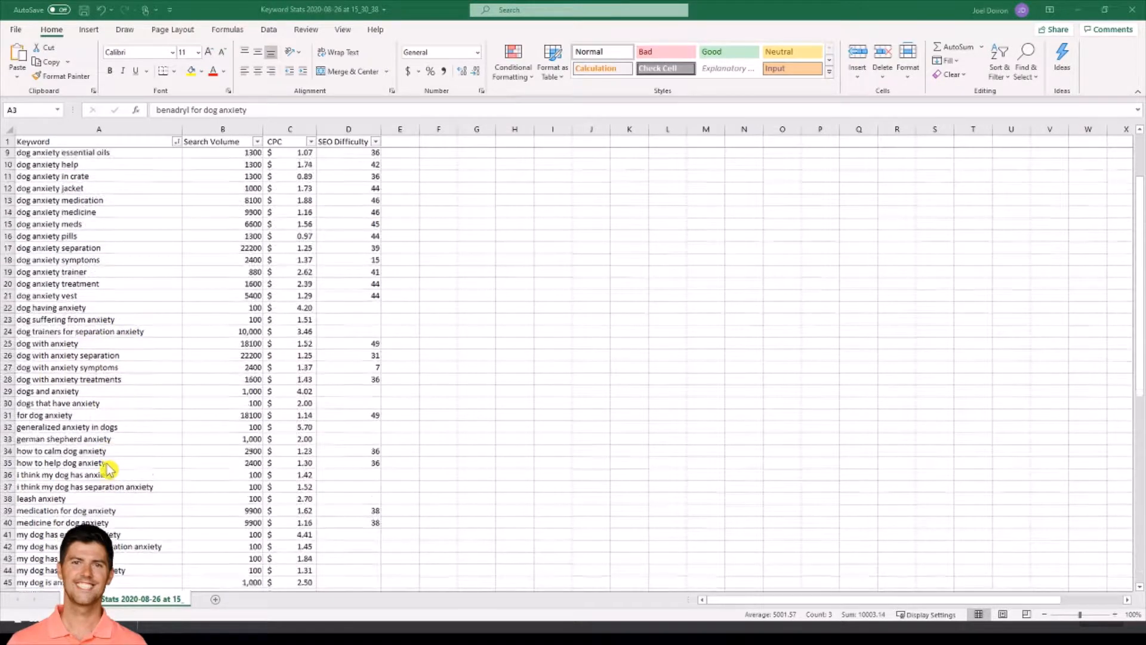
scroll(108, 469, "down", 1)
scroll(123, 463, "down", 1)
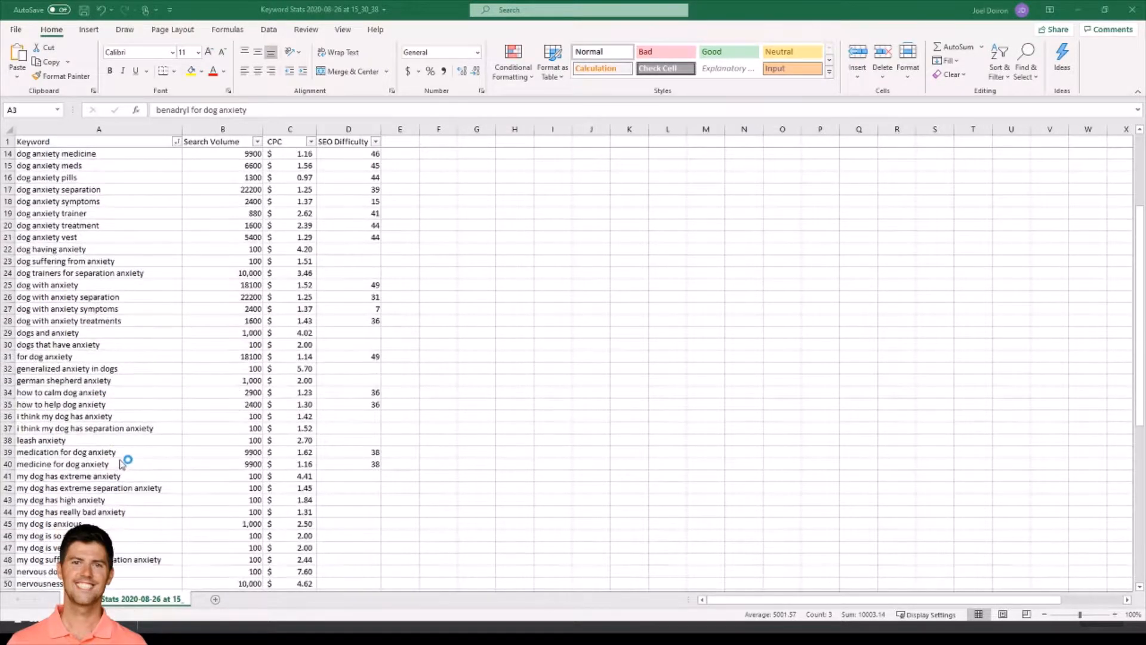
scroll(122, 466, "down", 4)
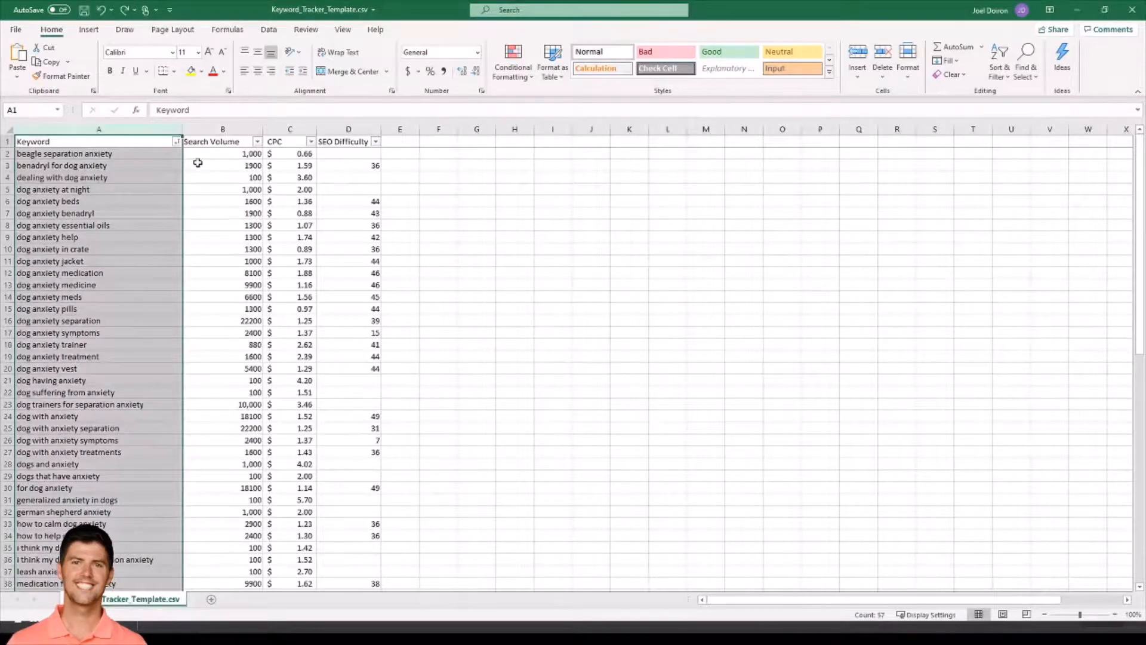
- Sort the list by search volume from largest to smallest and inspect the 10,000-volume keywords without an SEO difficulty
left_click(230, 165)
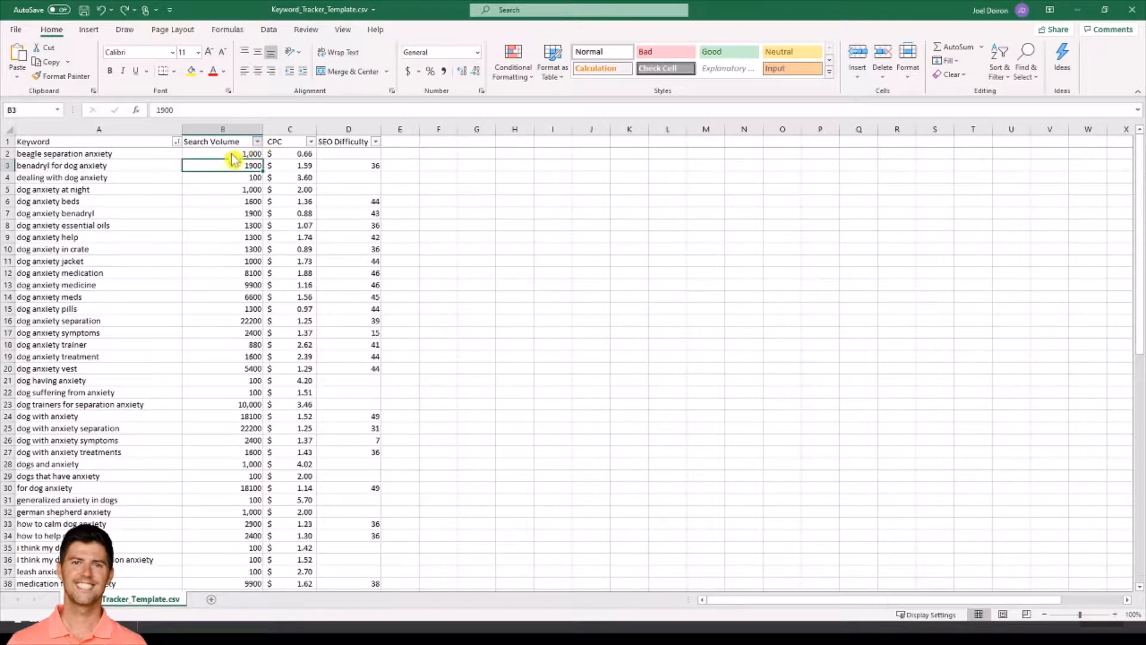
left_click(196, 175)
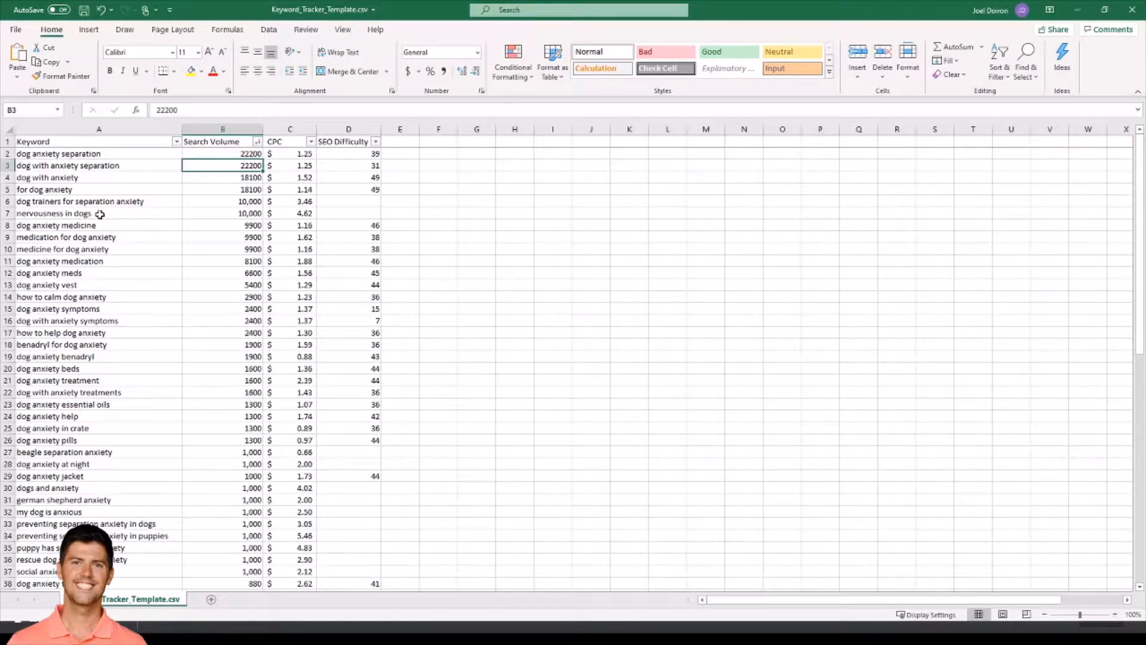
left_click(99, 214)
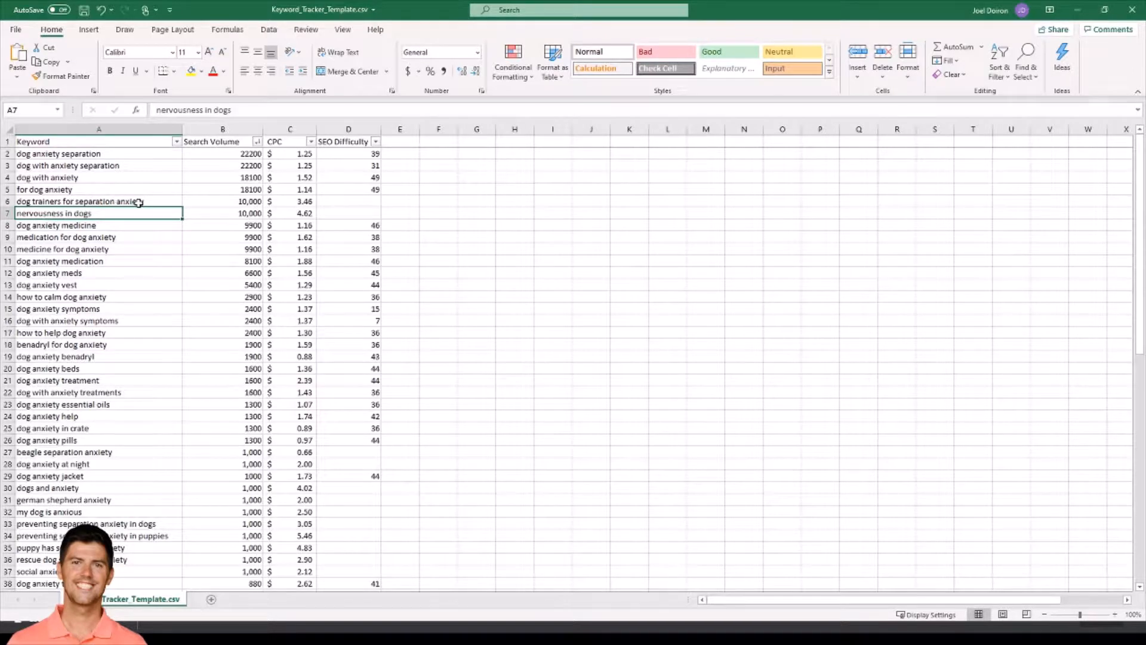
left_click(75, 201)
left_click(99, 205)
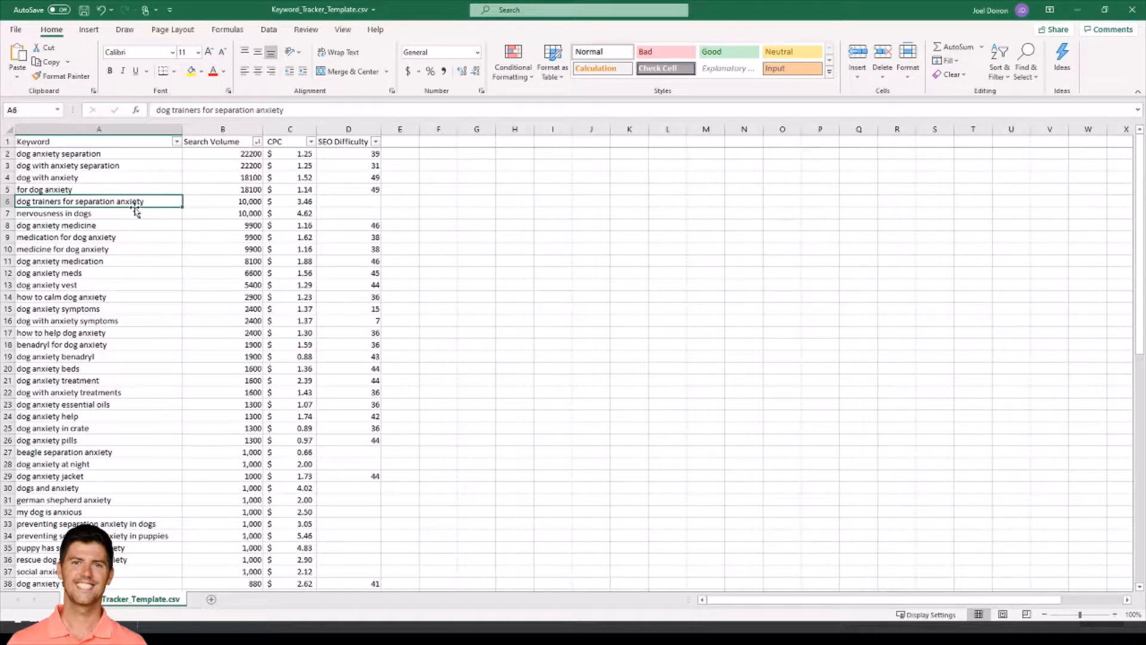
- Take the keyword "nervousness in dogs" from the list and search for its keyword ideas in Ubersuggest
left_click(107, 216)
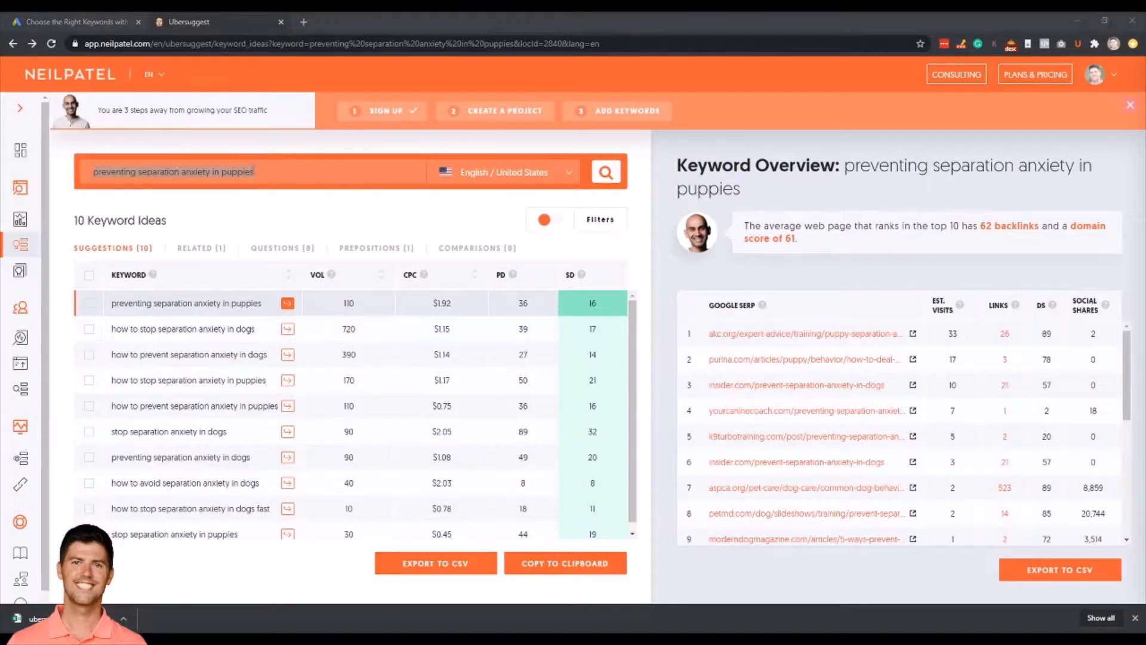
triple_click(249, 176)
type("nervousness in dogs")
left_click(601, 179)
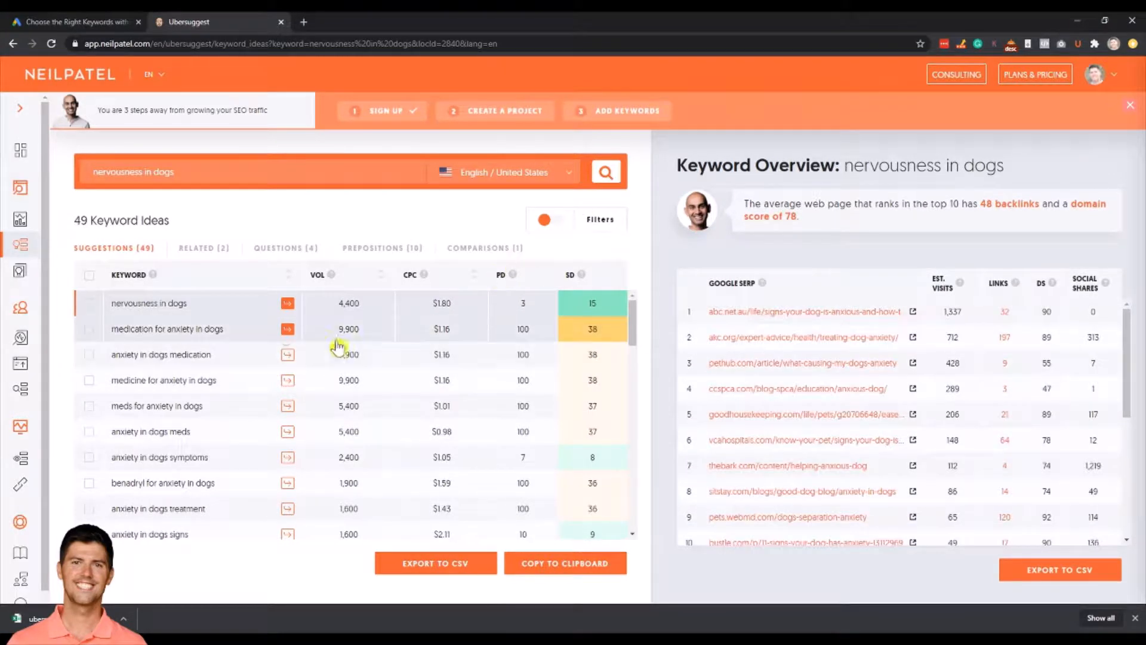
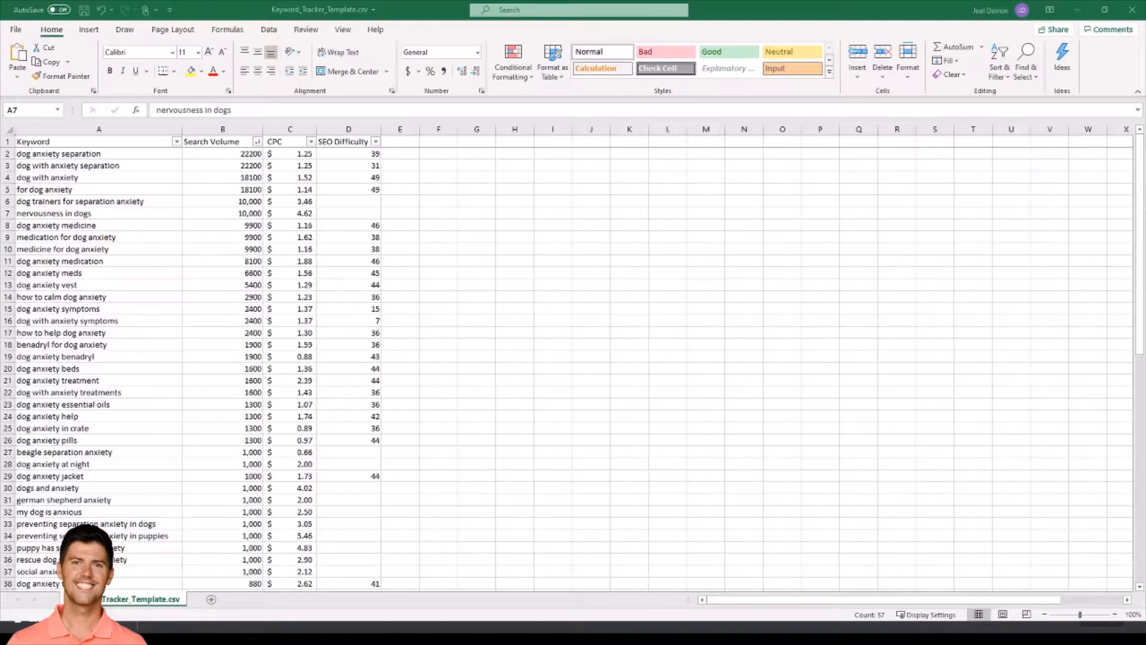
key("ctrl+space")
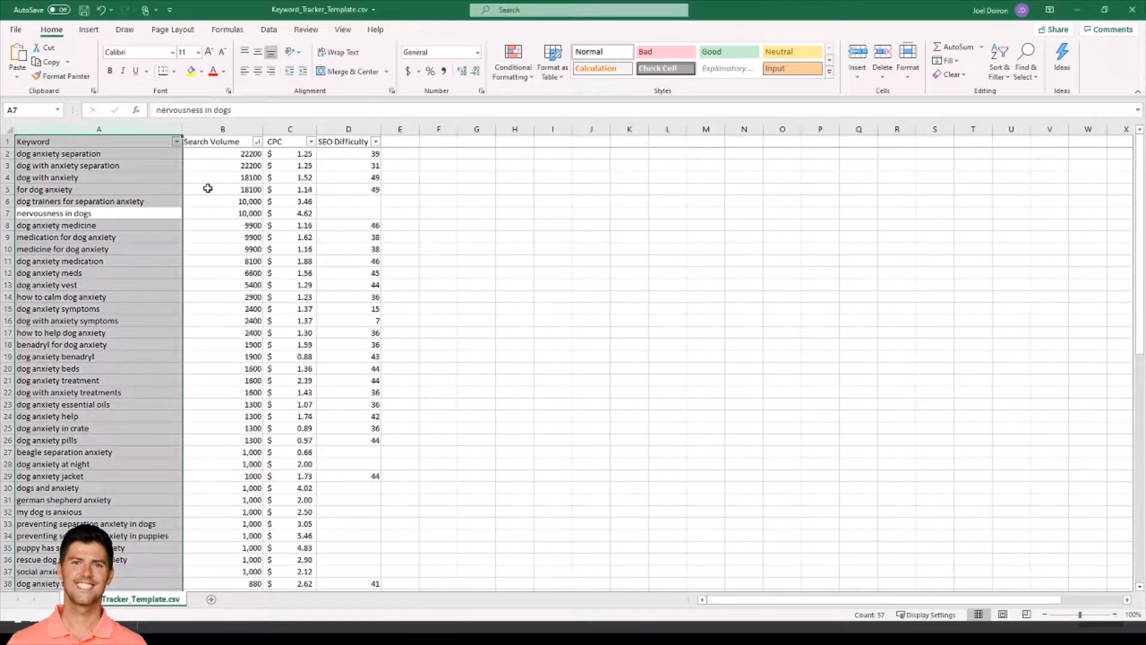
left_click(223, 216)
left_click(110, 214)
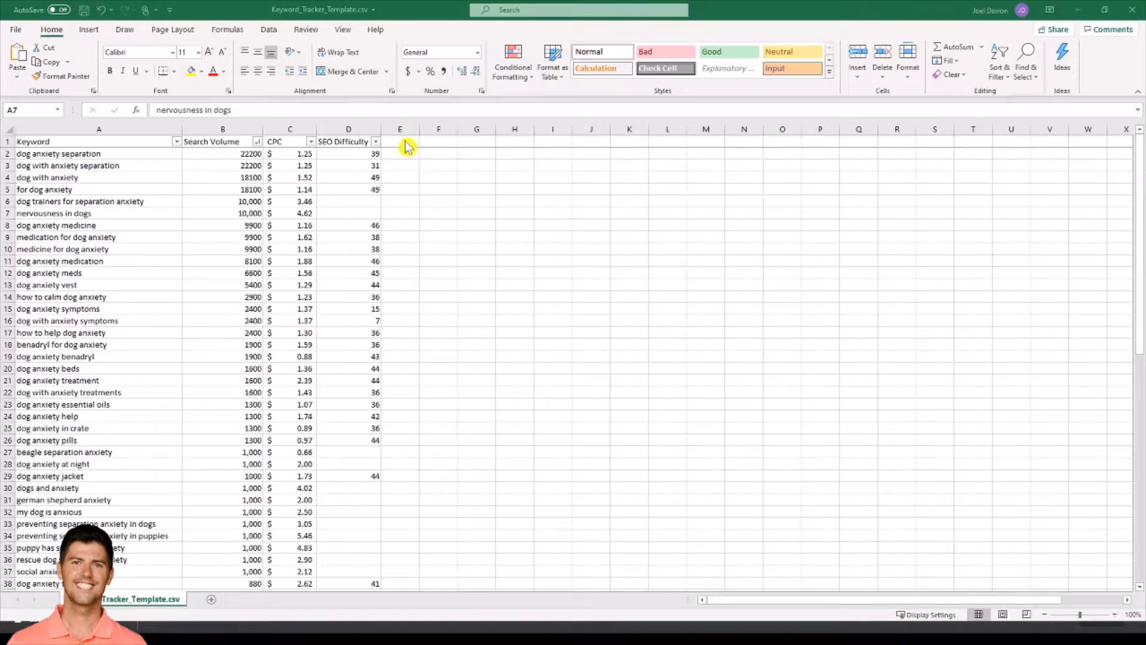
- Add a "Top Pick" column header in E1, beside SEO Difficulty
left_click(405, 142)
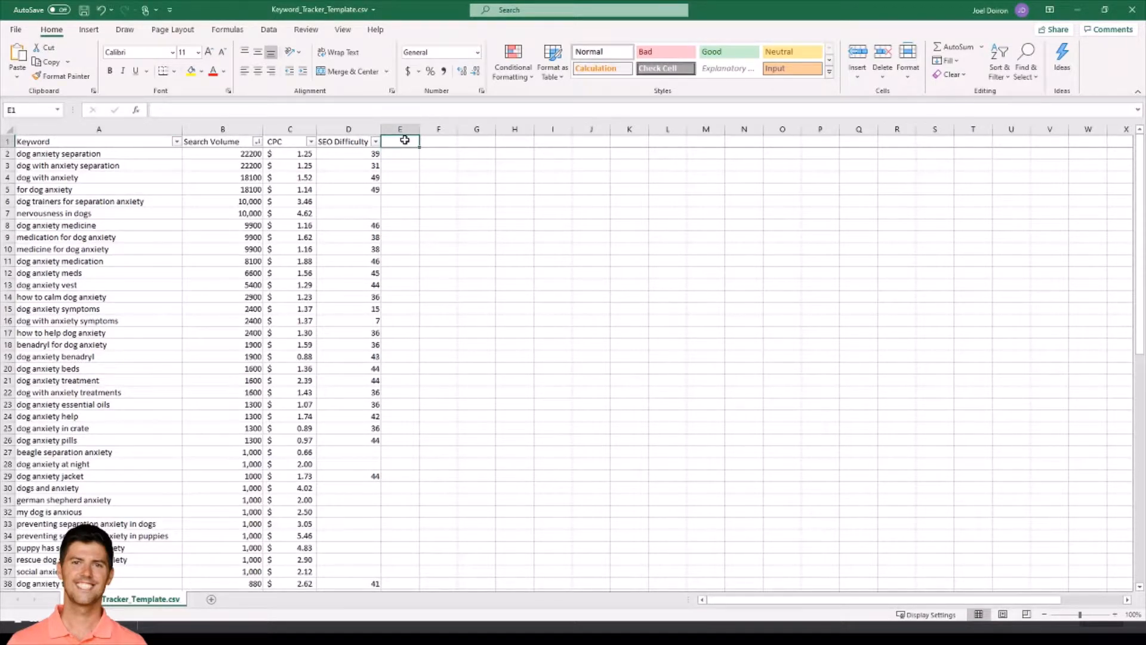
type("Flag")
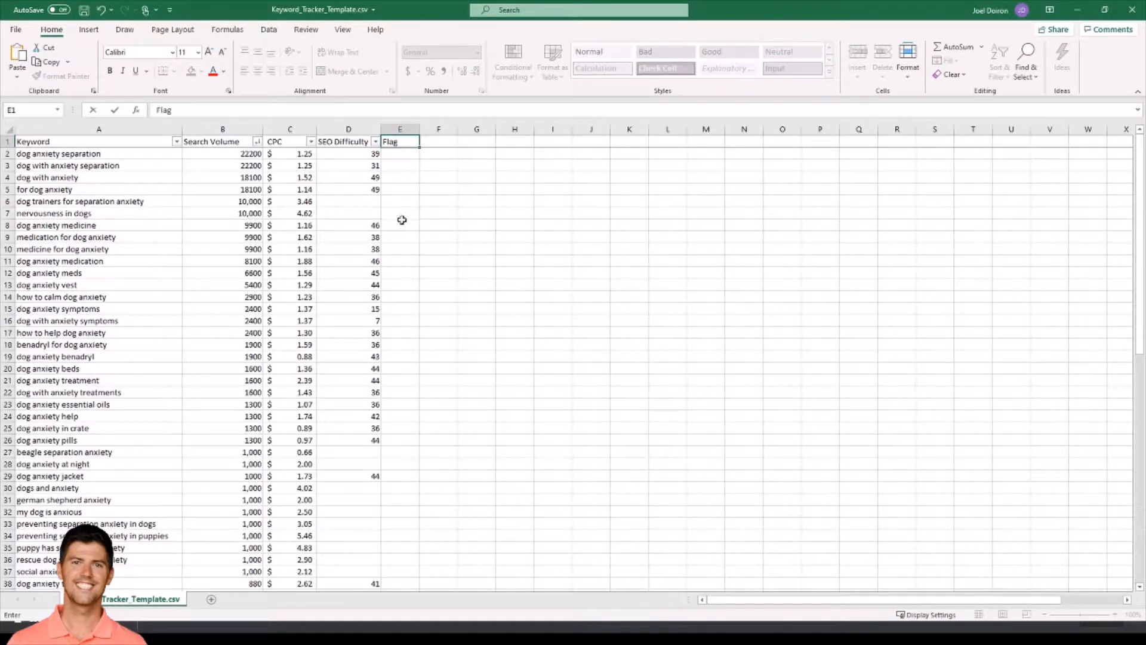
double_click(391, 142)
type("Top Pick")
- Enter an SEO difficulty of 15 for "nervousness in dogs" and mark it "Yes" as a top pick
left_click(367, 214)
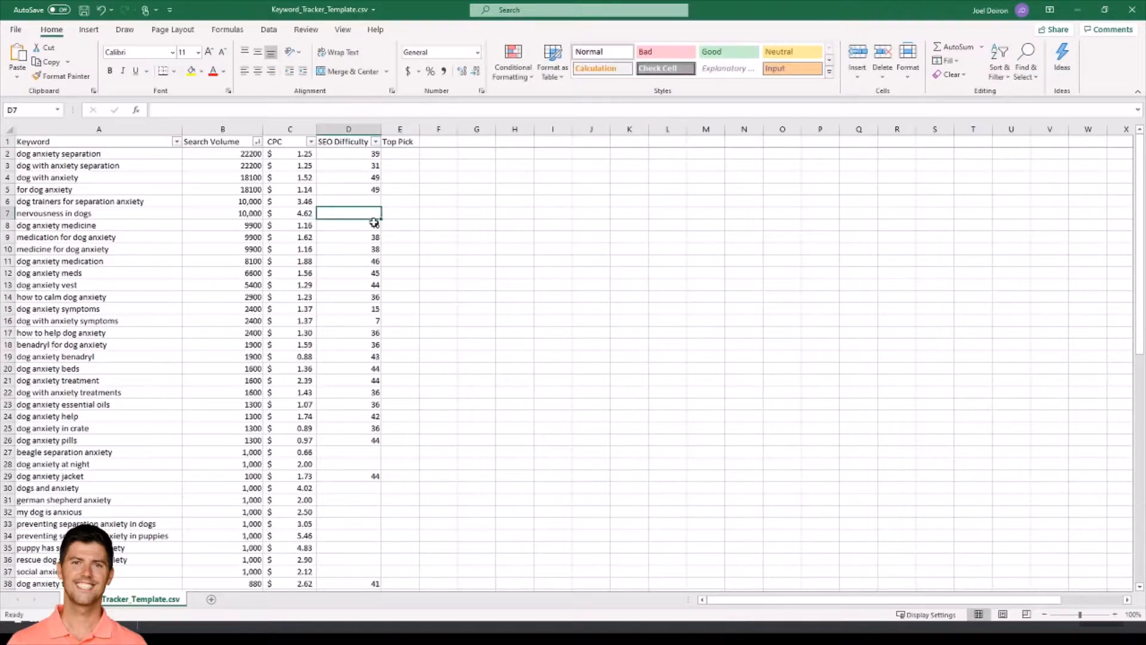
type("15")
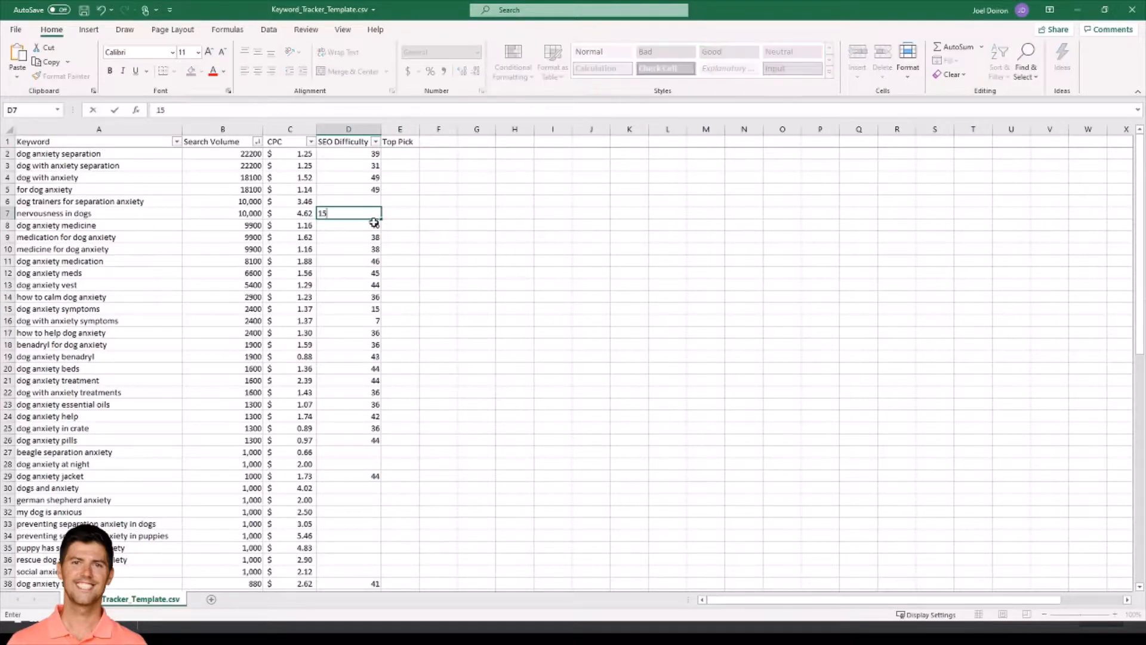
key("Tab")
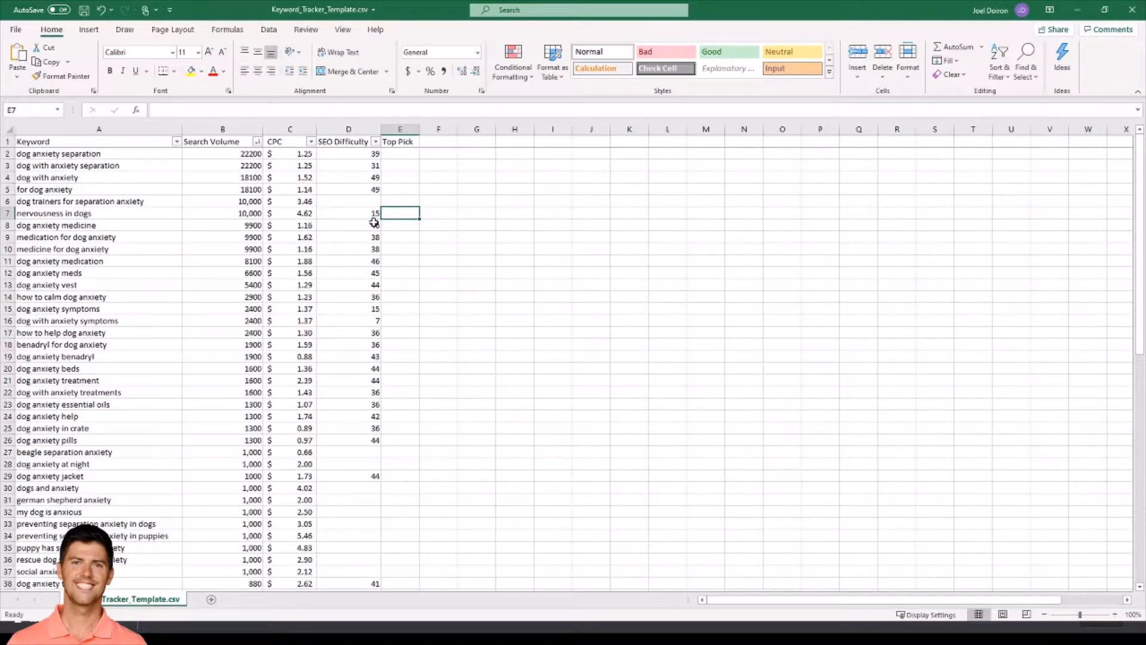
type("Yes")
left_click(373, 223)
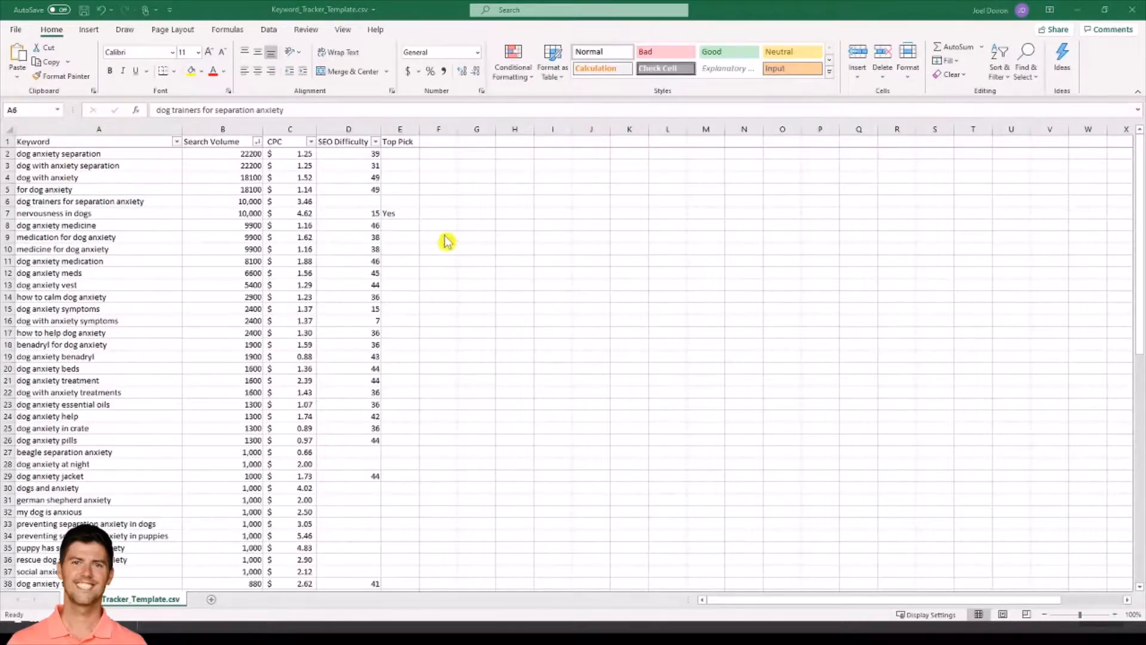
- Copy the keyword "dog trainers for separation anxiety" from the list and search for it in Ubersuggest
left_click(108, 202)
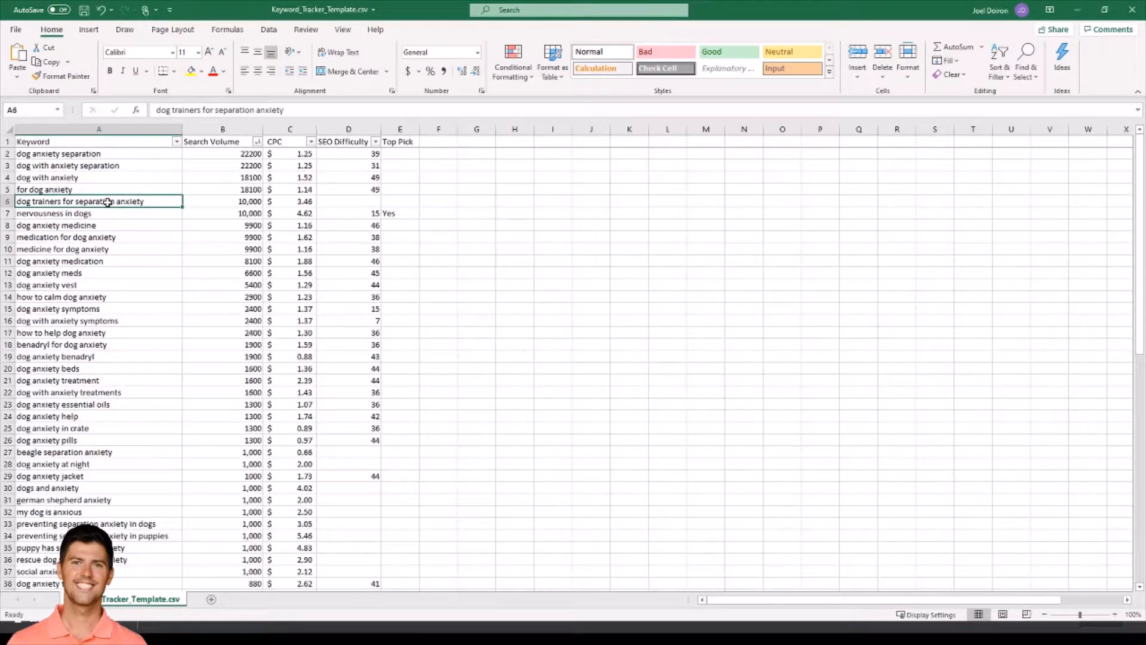
key("ctrl+c")
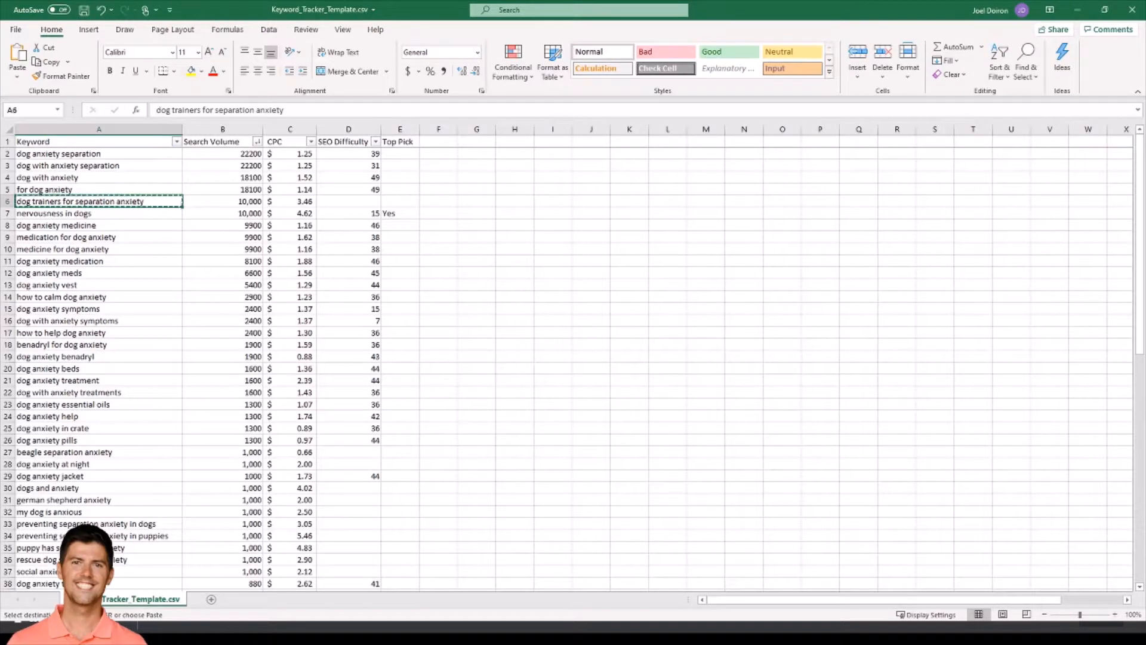
key("alt+Tab")
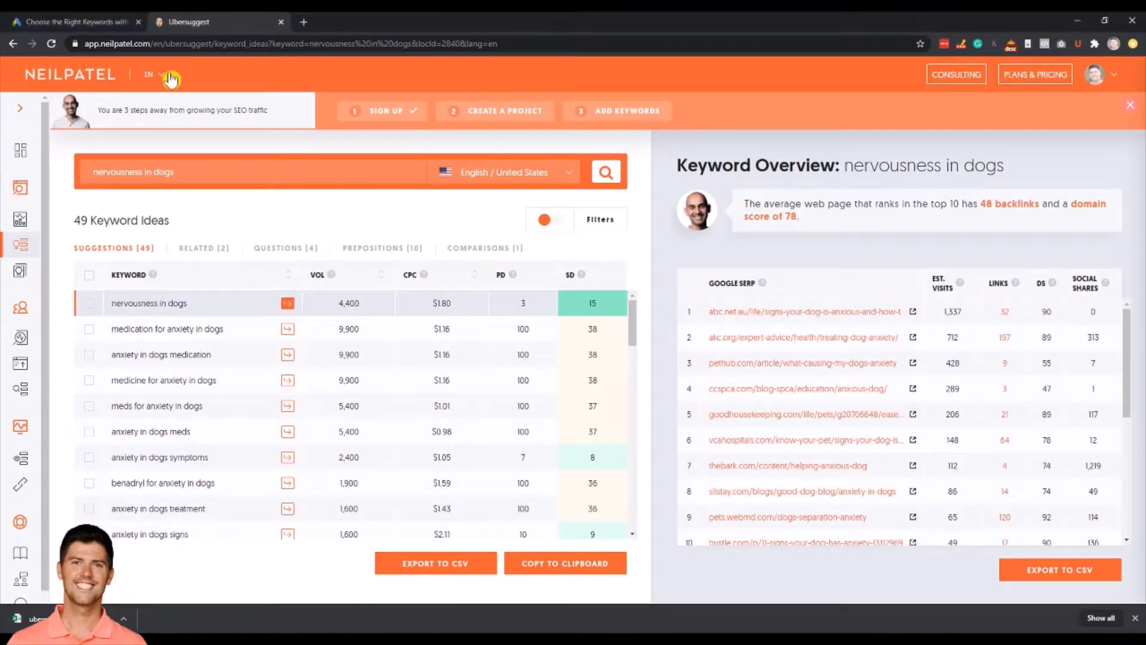
triple_click(184, 170)
key("ctrl+v")
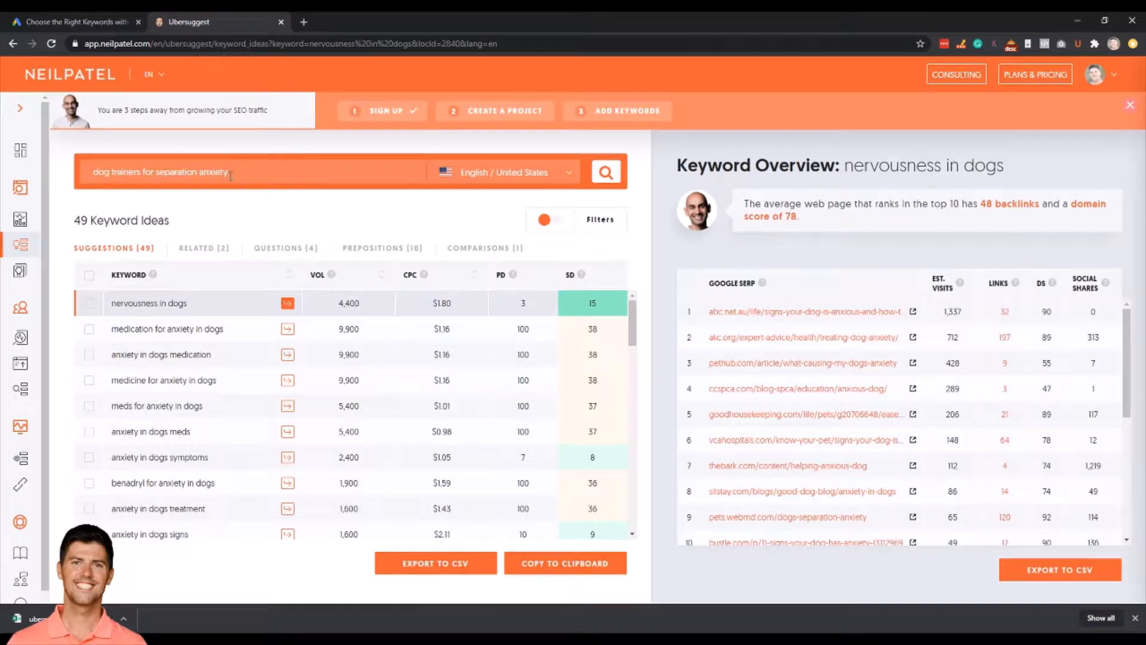
key("Return")
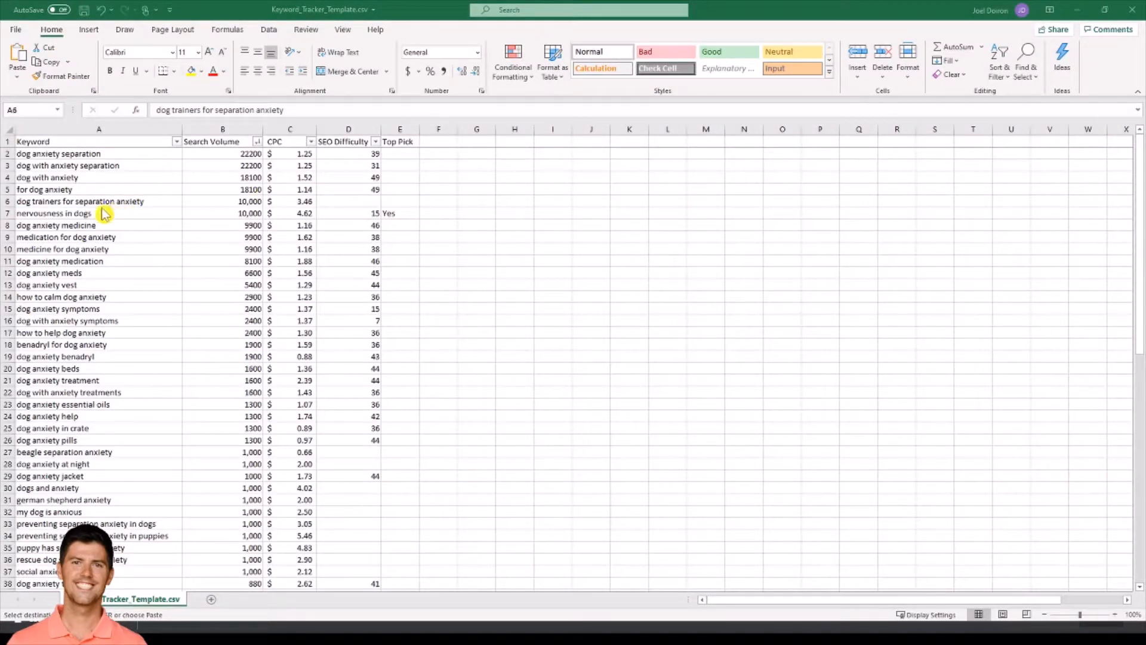
- Add "(training)" after "dog trainers" in the A6 keyword so it reads "dog trainers (training) for separation anxiety"
double_click(71, 202)
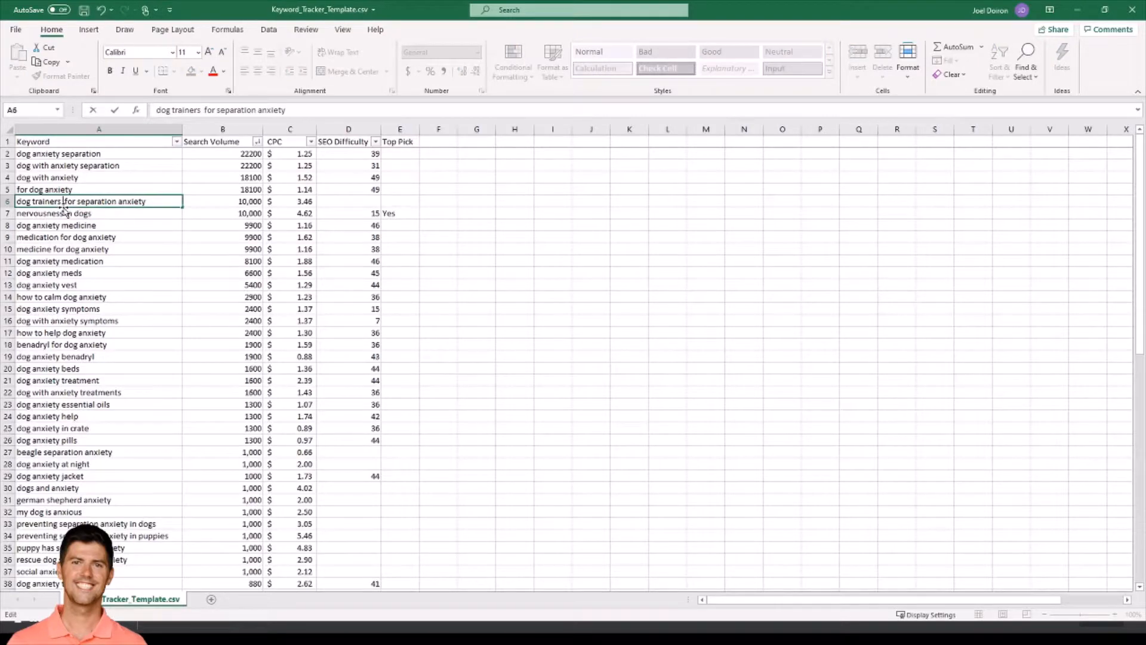
type("(")
type("training")
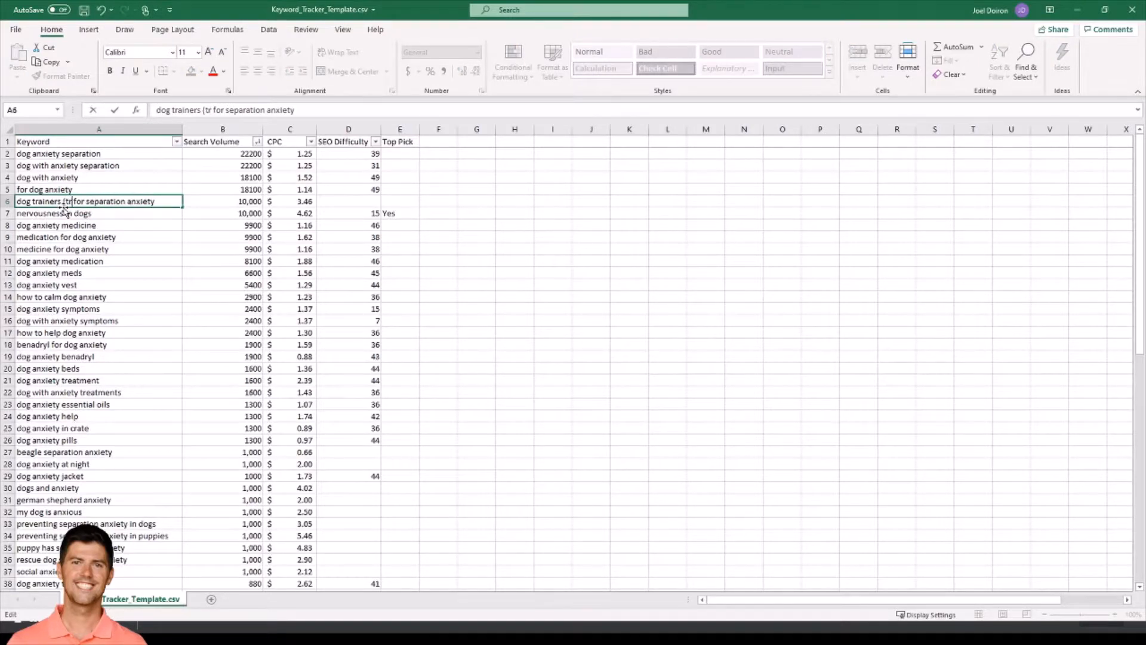
type(")")
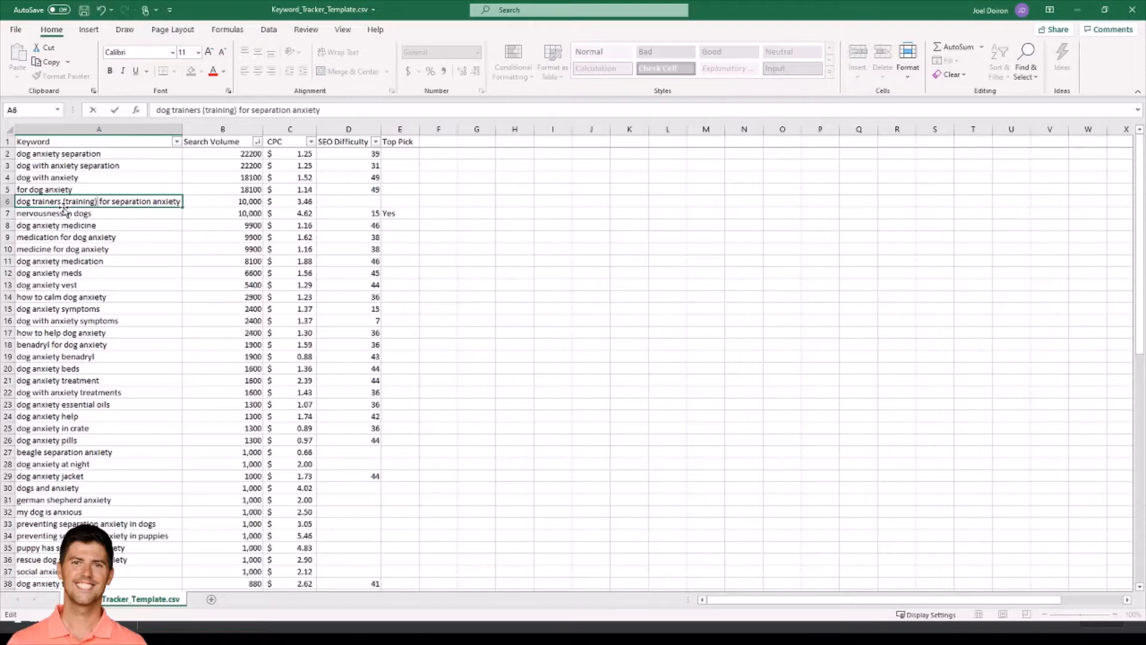
key("Tab")
- Enter an SEO difficulty of 20 for the dog trainers (training) keyword in row 6 and put "Consulting" as its Top Pick
key("Tab")
key("Tab")
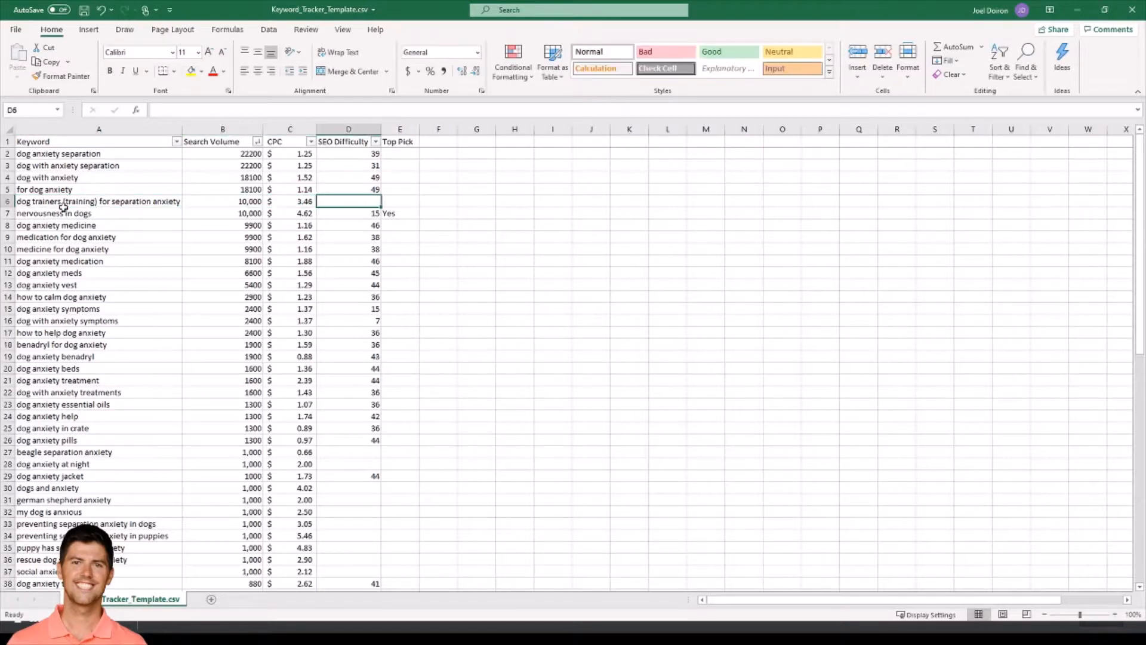
type("20")
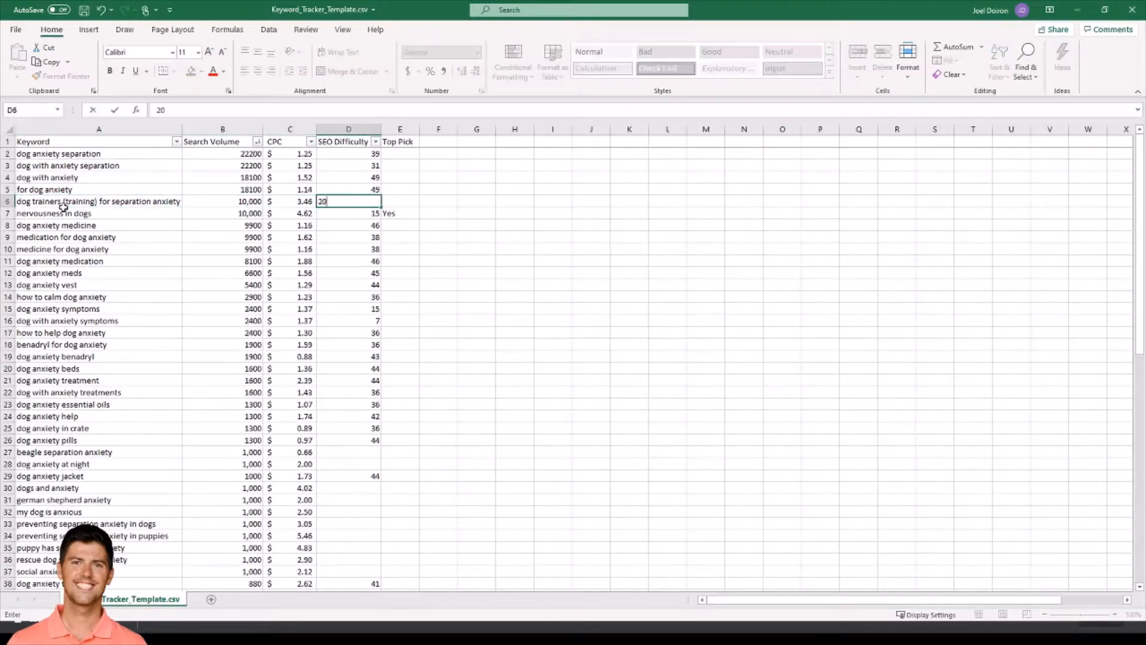
key("Tab")
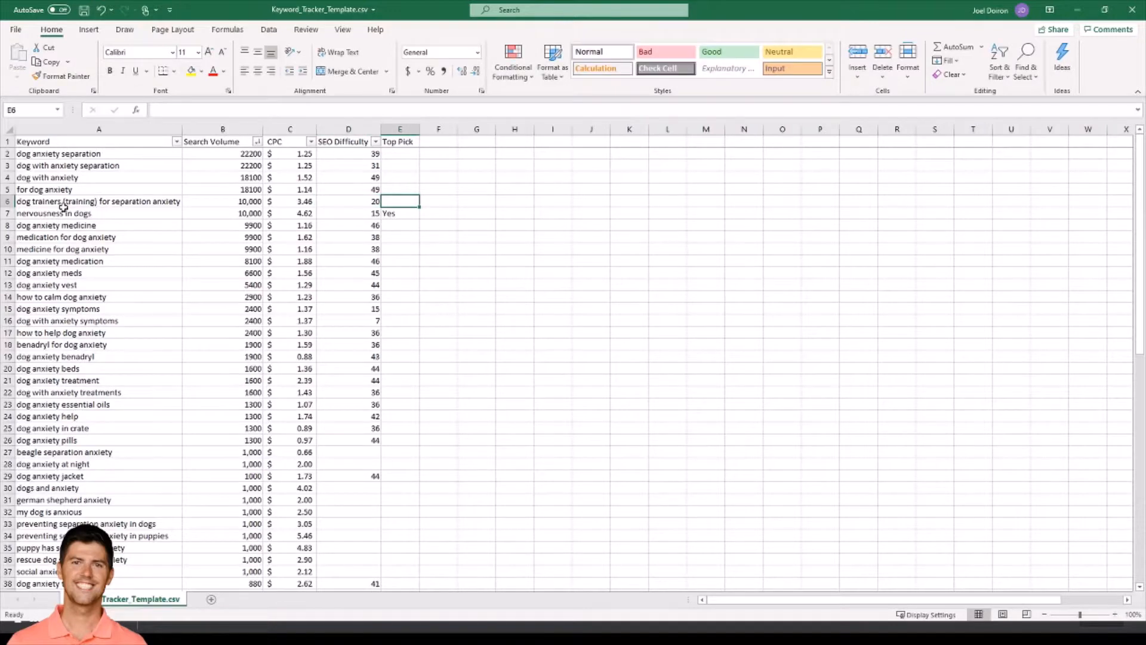
type("Consulting")
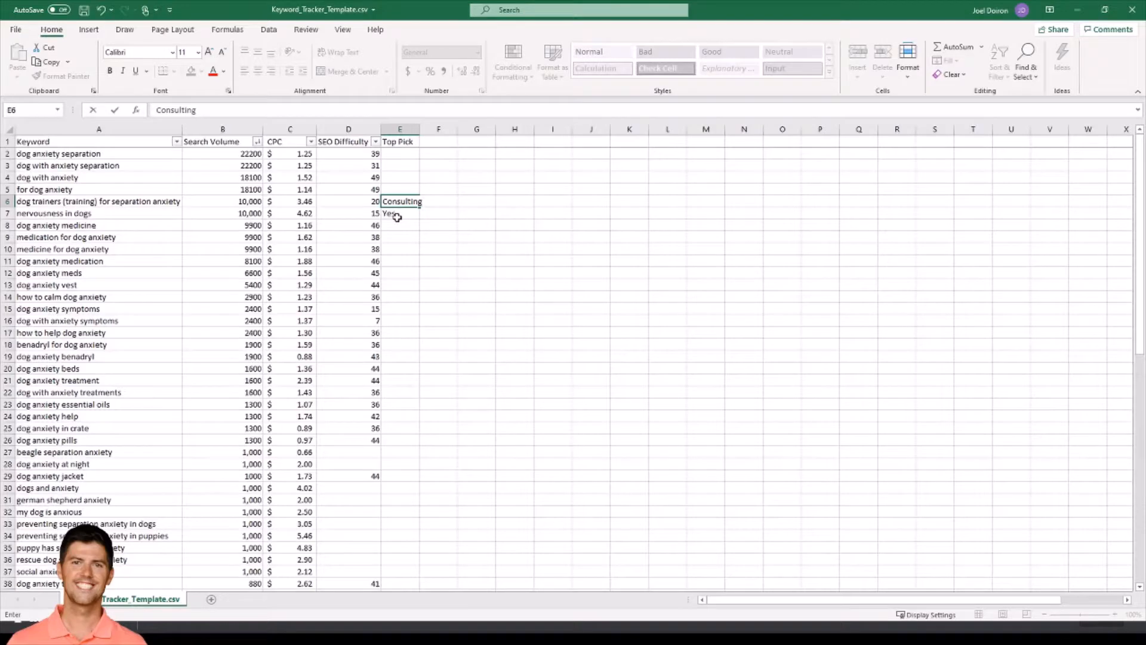
key("ctrl+space")
left_click(395, 203)
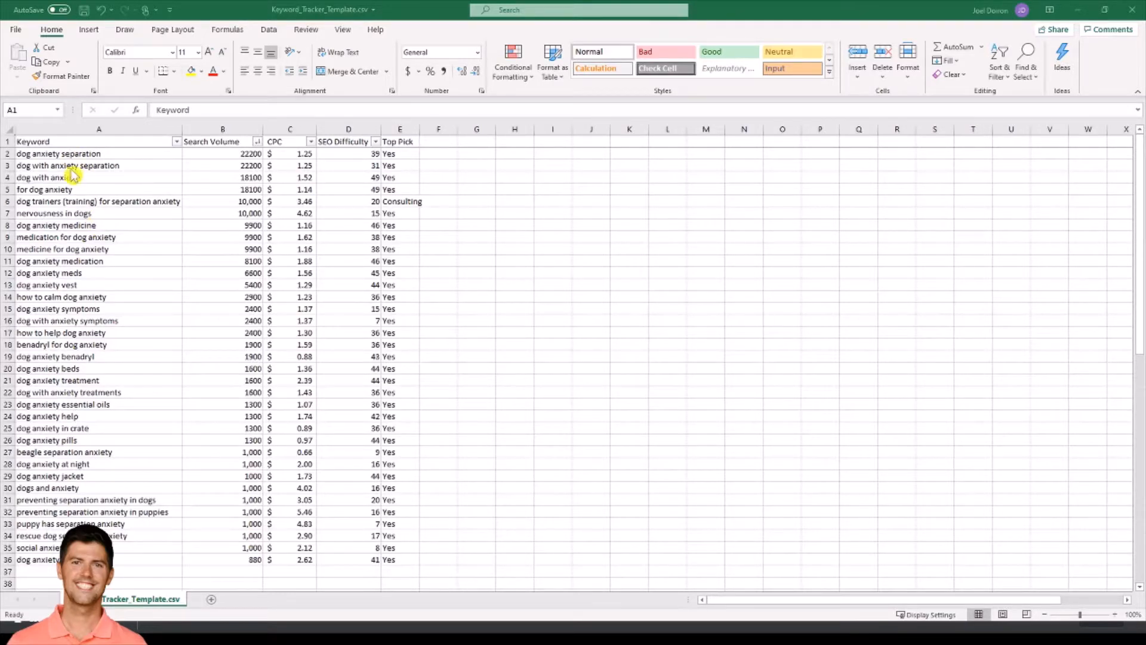
- Insert a new column before the Keyword column and give it the header "Rank" in A1
left_click(71, 129)
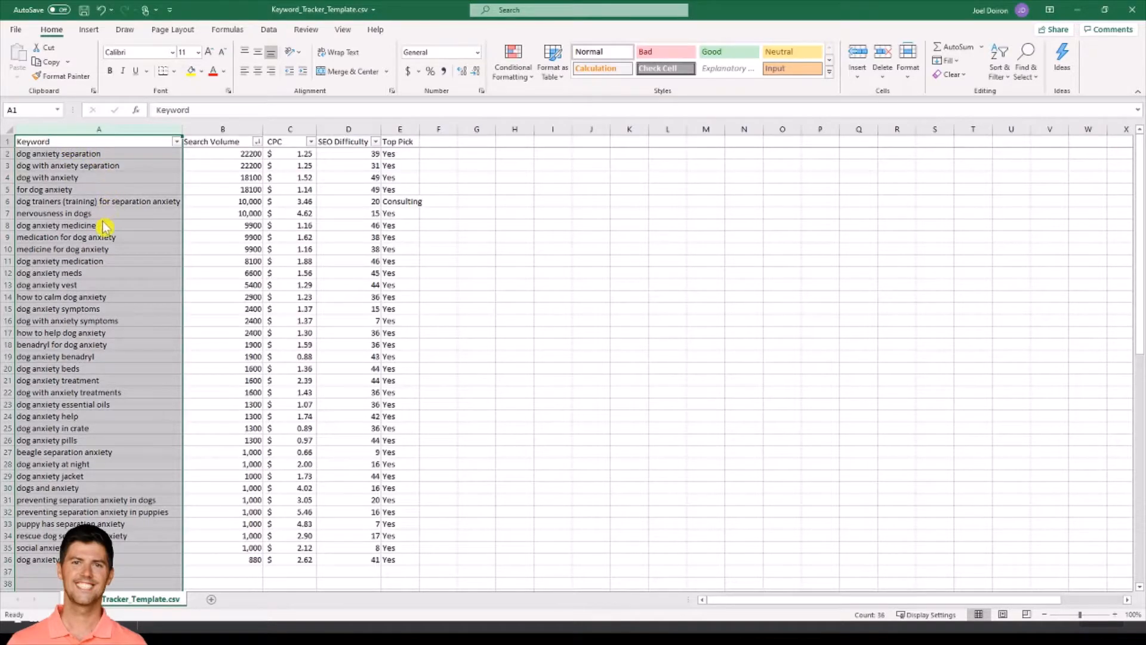
key("ctrl+shift+equal")
left_click(33, 141)
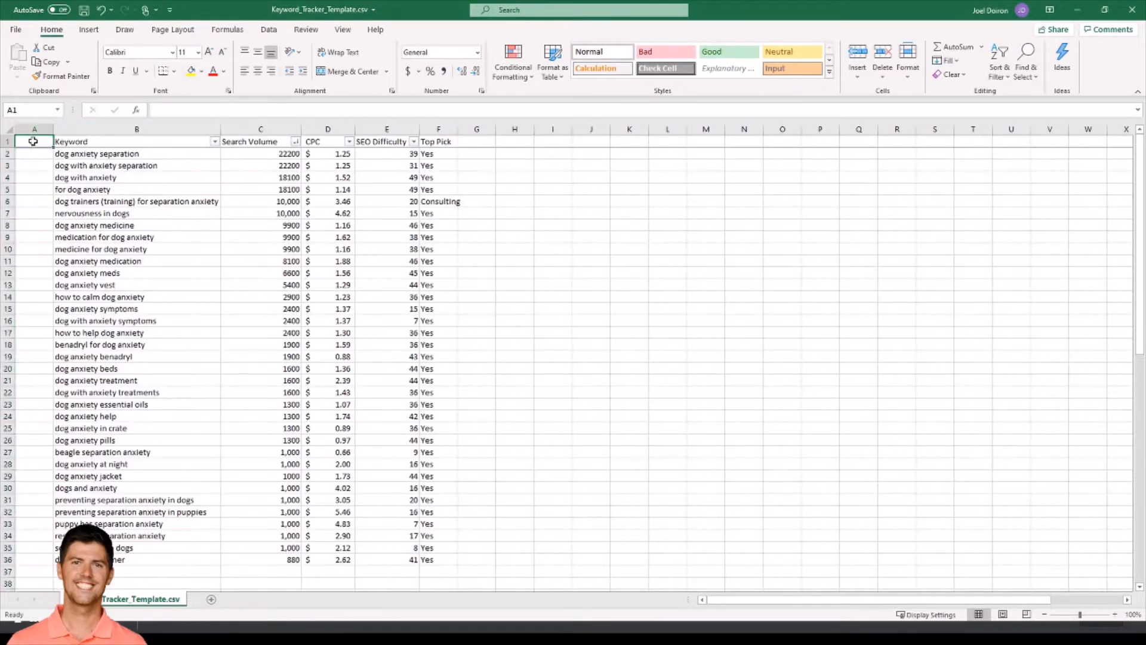
type("Rank")
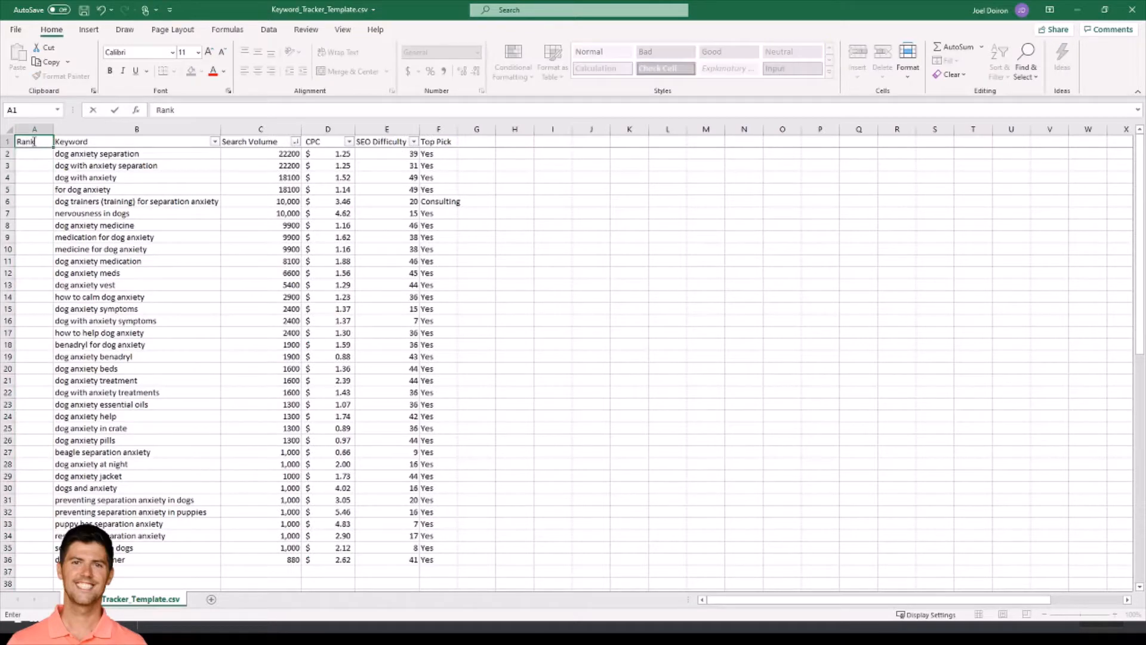
key("Return")
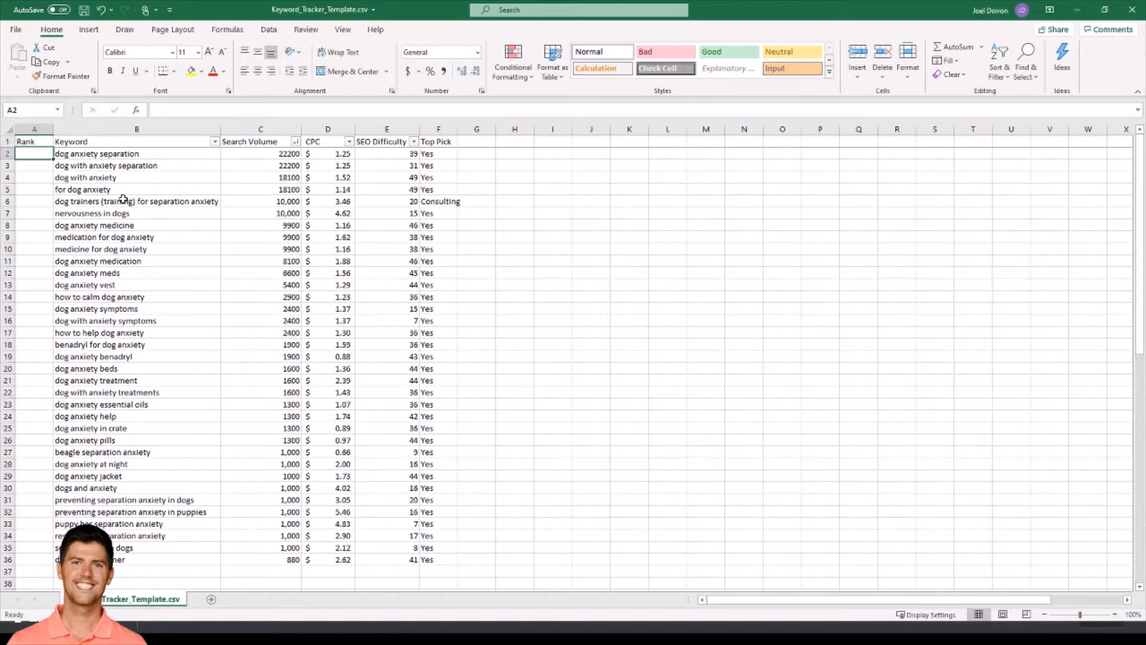